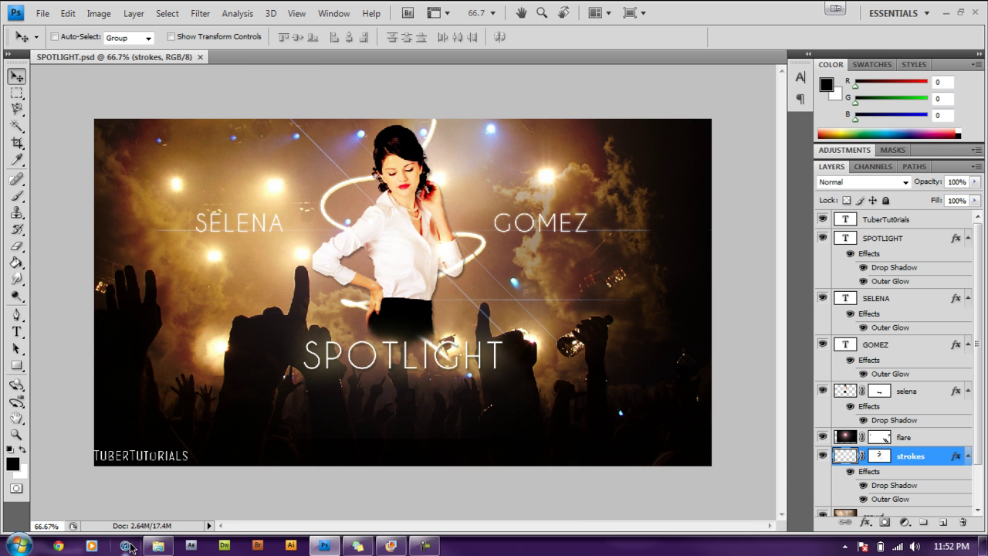
# Look over the source images and the finished SPOTLIGHT files in the Selena Gomez SPOTLIGHT folder.
pyautogui.click(158, 546)
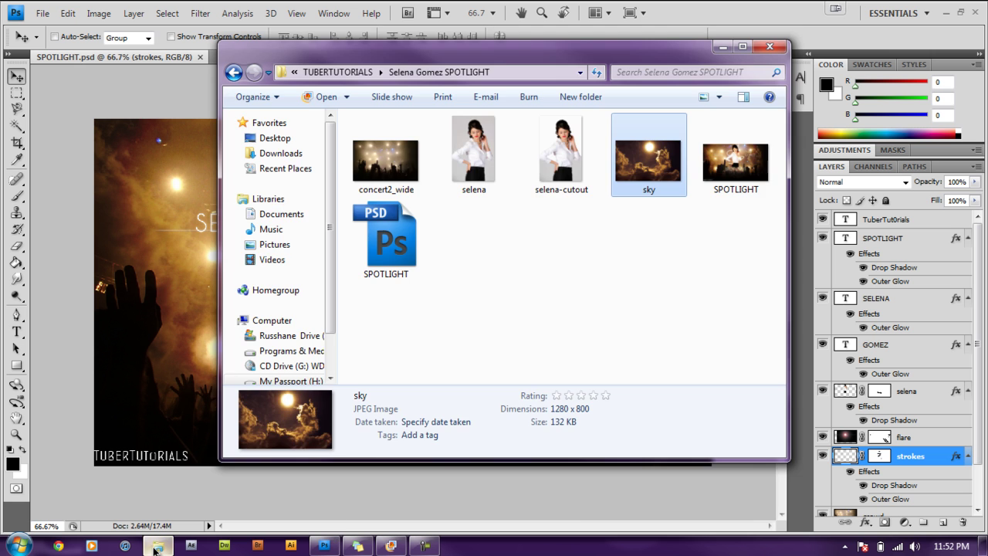
pyautogui.click(394, 164)
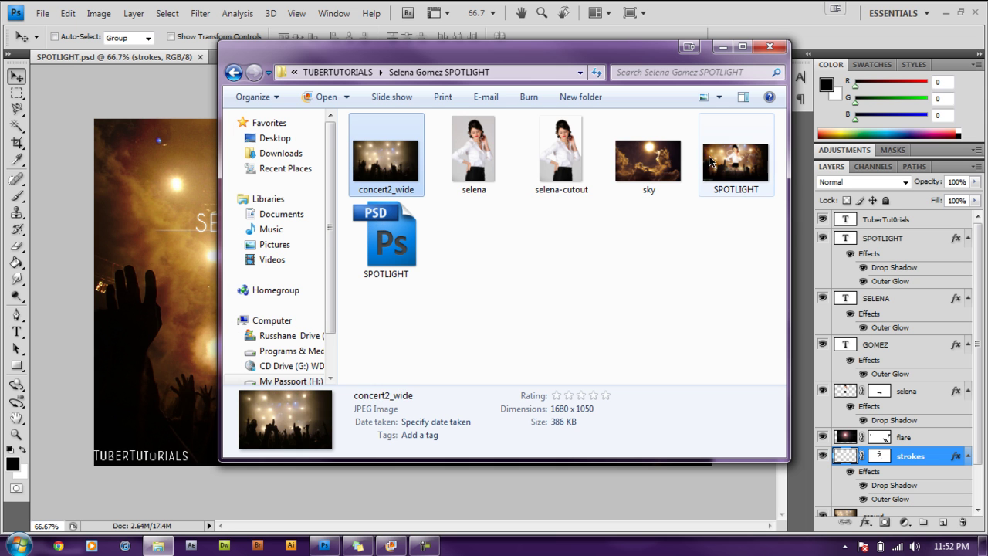
pyautogui.click(738, 162)
pyautogui.click(367, 224)
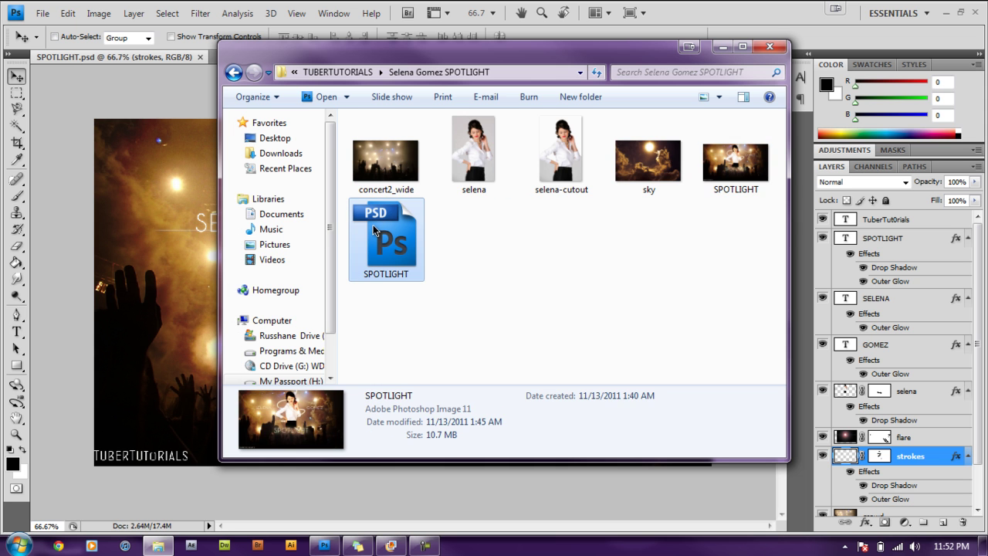
pyautogui.click(727, 48)
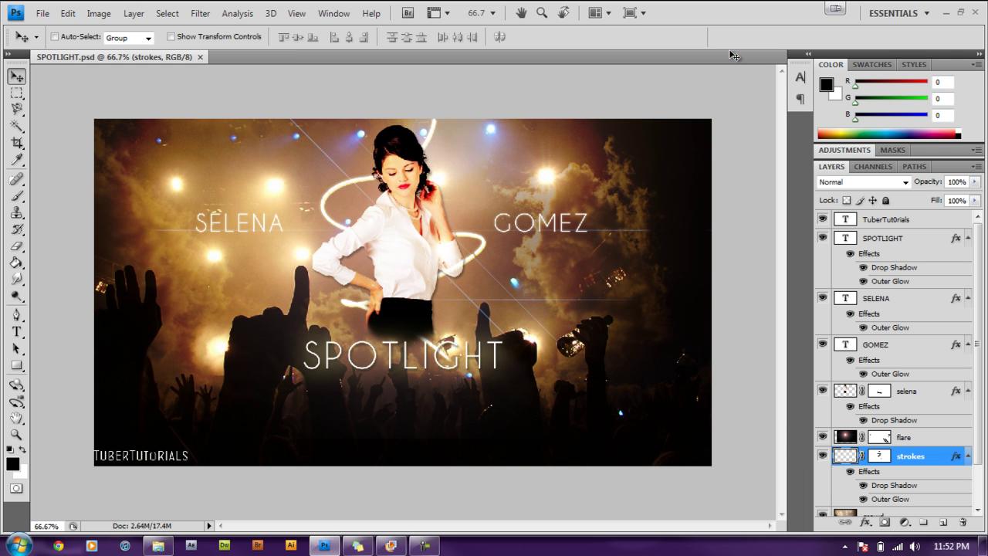
# Create a 1280 x 720 pixel RGB document at 72 pixels/inch and convert its white Background into a regular layer.
pyautogui.click(43, 13)
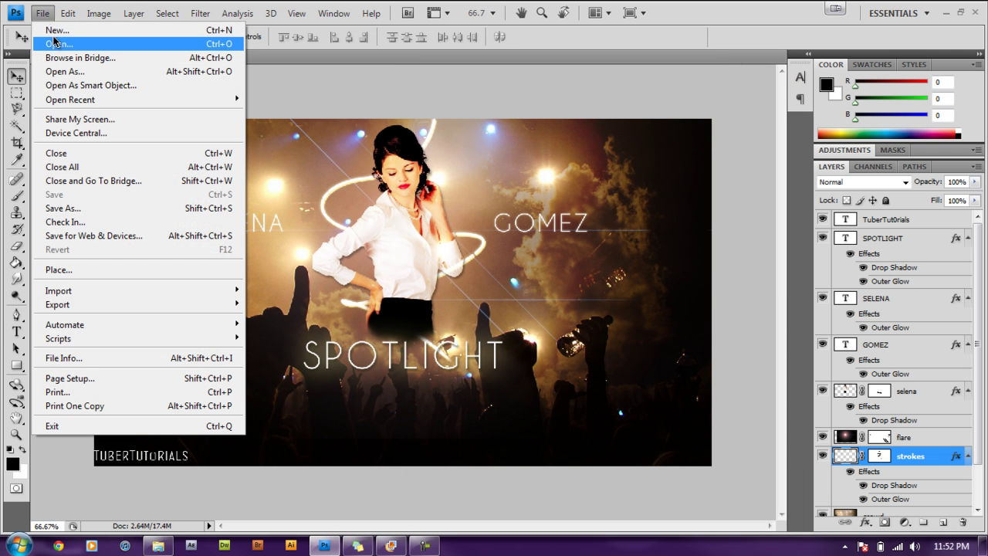
pyautogui.click(57, 33)
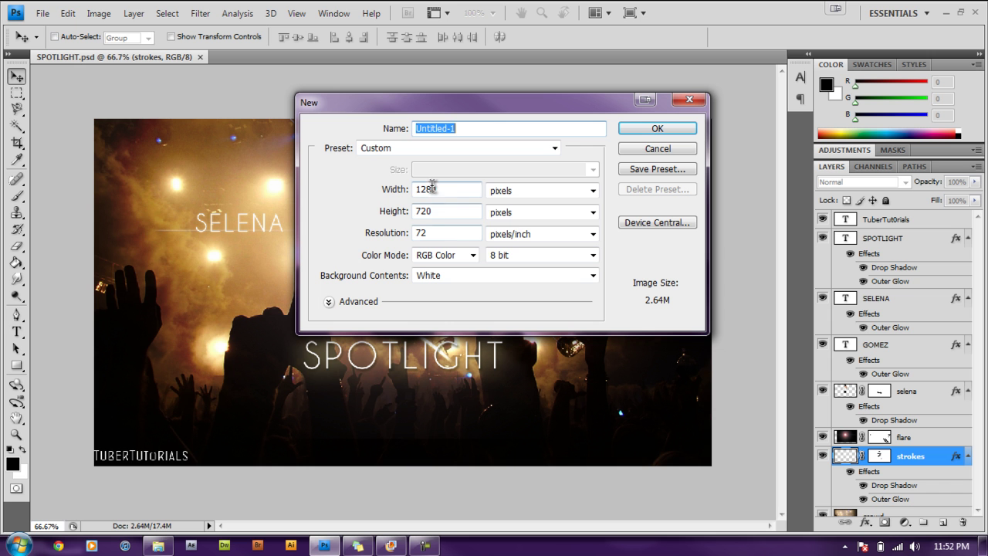
pyautogui.click(657, 128)
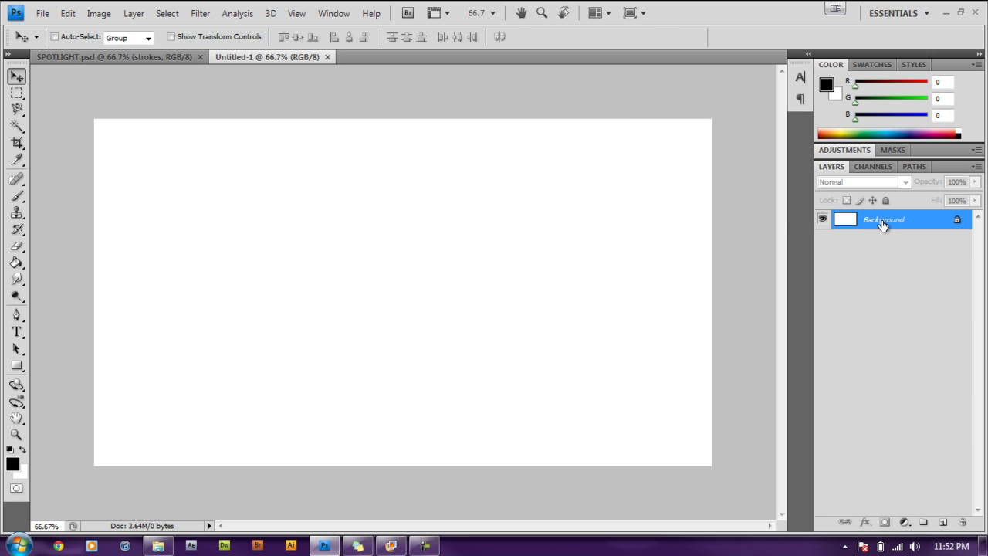
pyautogui.doubleClick(883, 222)
pyautogui.click(611, 171)
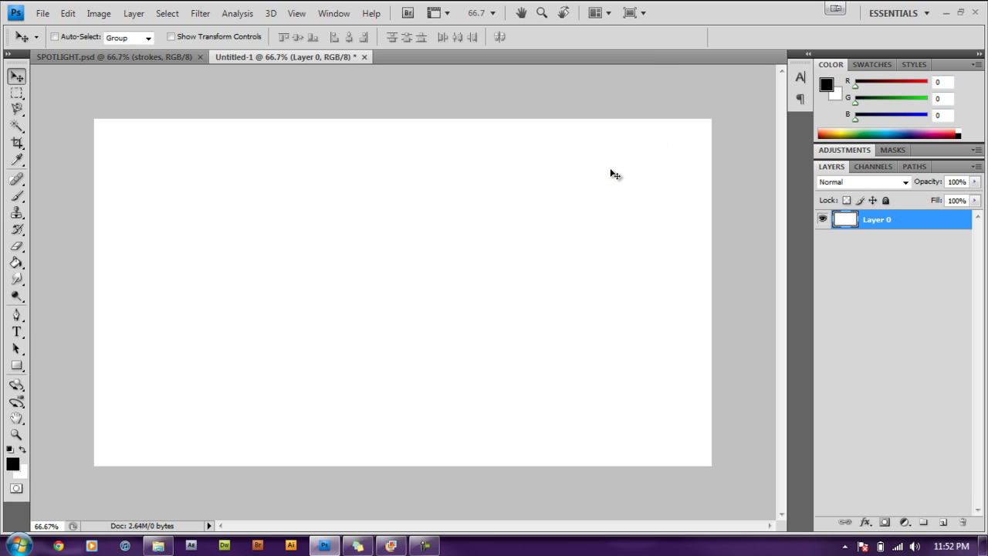
# Open the sky image from the project folder in Photoshop and convert its Background into a regular layer.
pyautogui.click(158, 545)
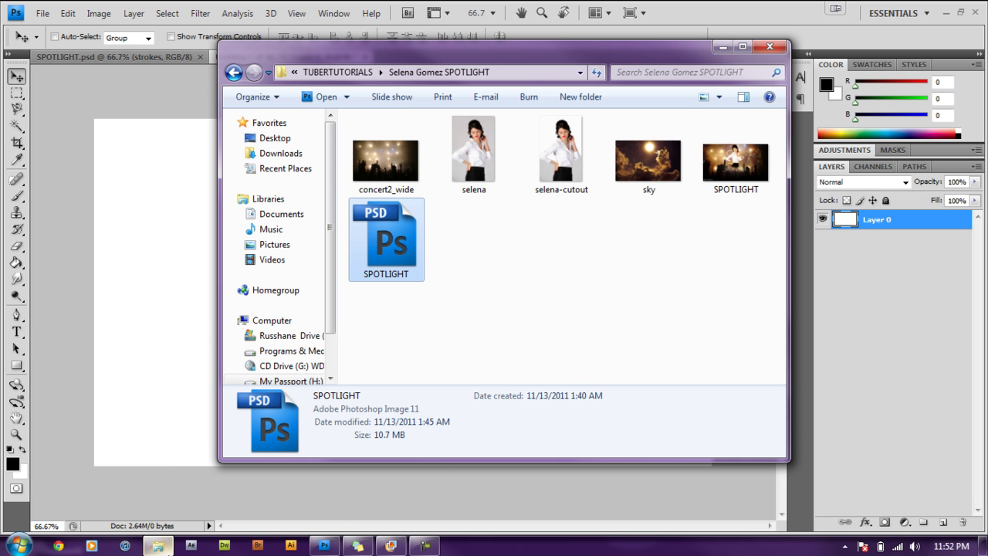
pyautogui.click(644, 176)
pyautogui.moveTo(648, 162); pyautogui.dragTo(159, 265)
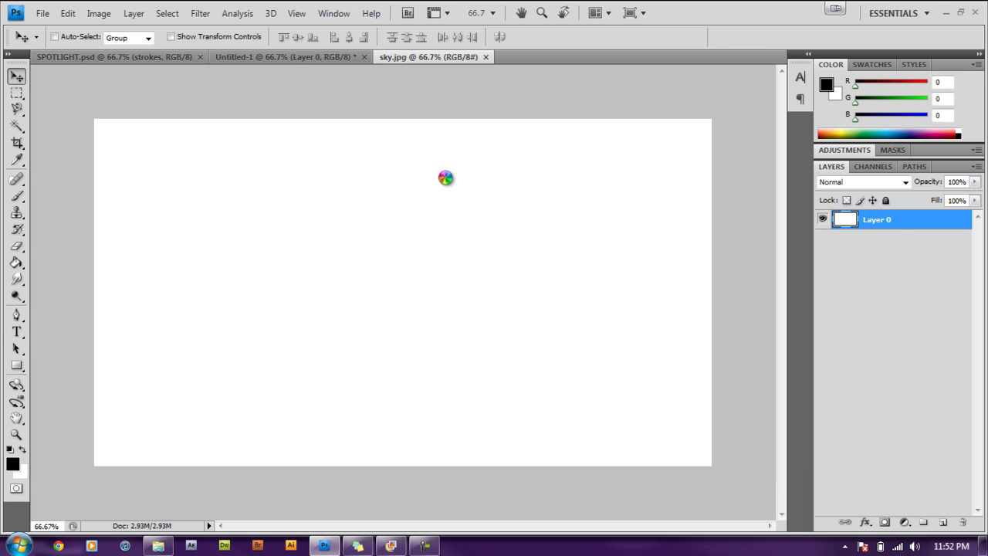
pyautogui.doubleClick(885, 232)
pyautogui.click(615, 171)
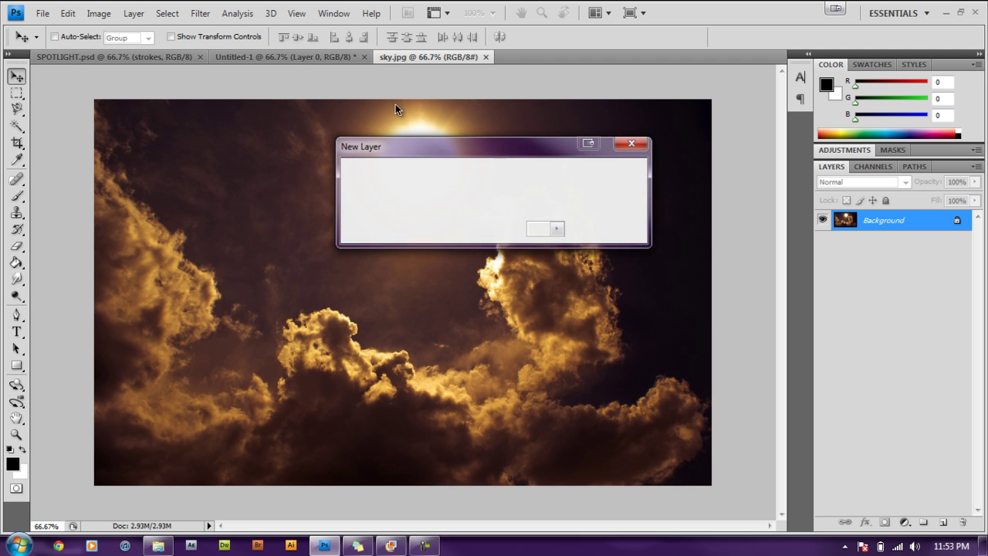
# Copy the sky into the new blank document and stretch it to about 110% width and 120% height.
pyautogui.moveTo(357, 316)
pyautogui.mouseDown()
pyautogui.moveTo(290, 210)
pyautogui.moveTo(260, 57)
pyautogui.moveTo(332, 266)
pyautogui.moveTo(363, 311)
pyautogui.mouseUp()
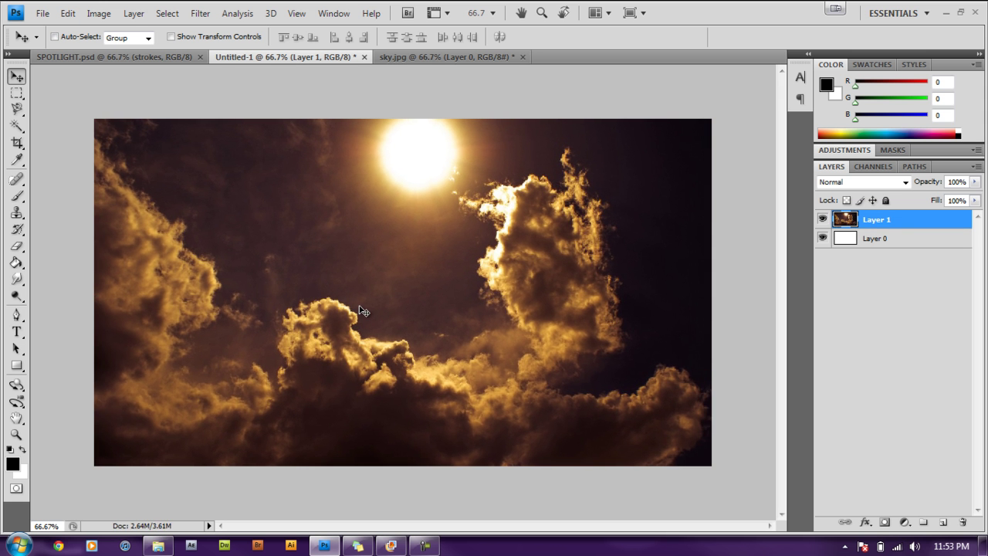
pyautogui.hotkey('ctrl', 't')
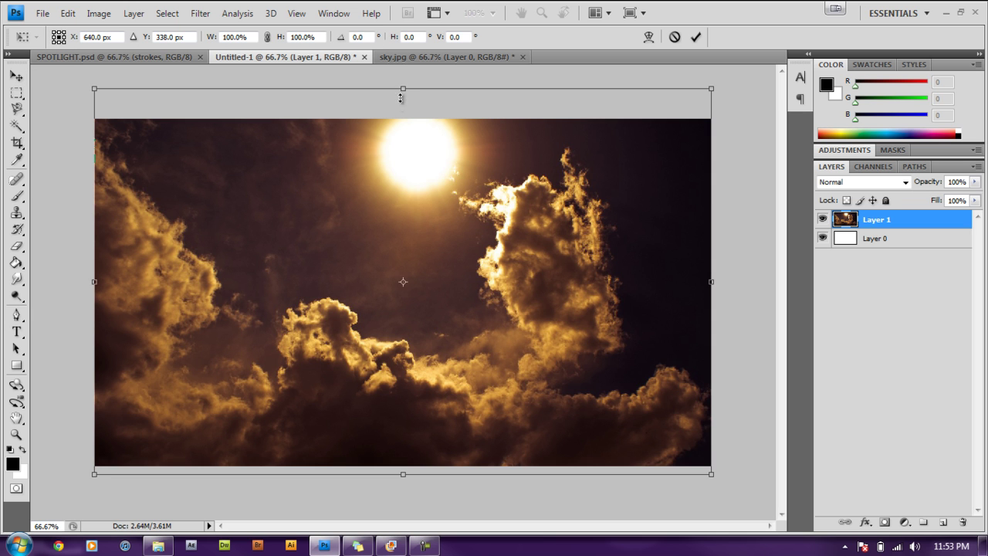
pyautogui.moveTo(403, 87); pyautogui.dragTo(410, 9)
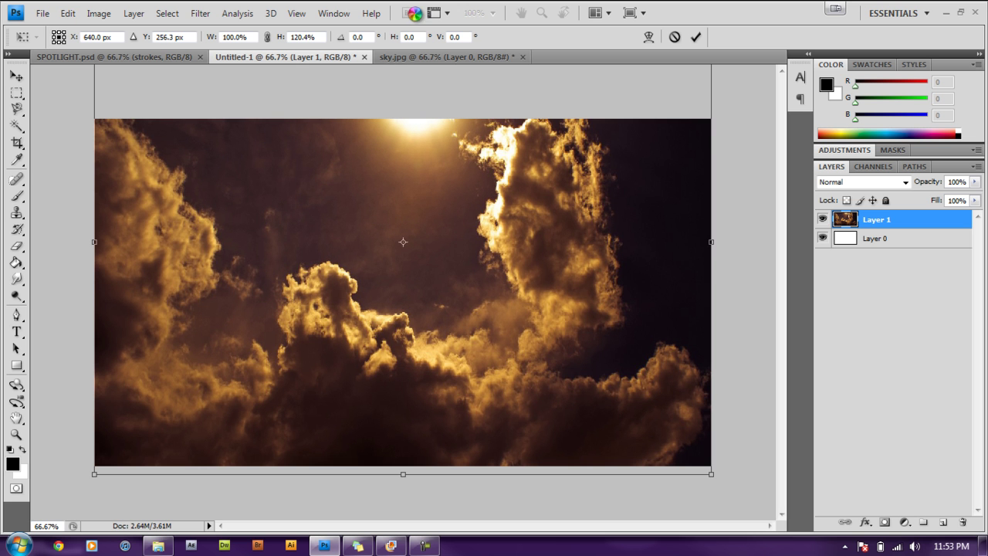
pyautogui.moveTo(712, 241); pyautogui.dragTo(772, 242)
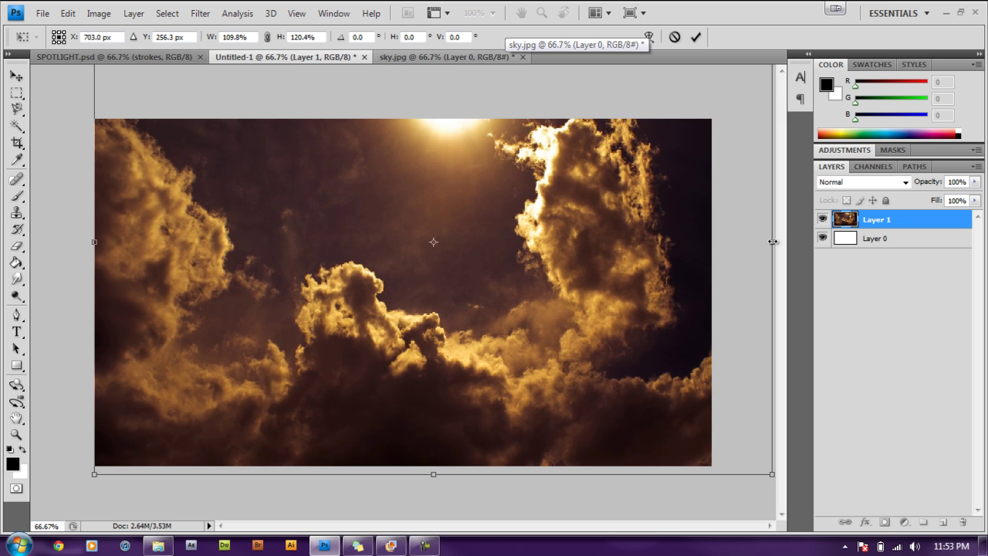
pyautogui.click(695, 37)
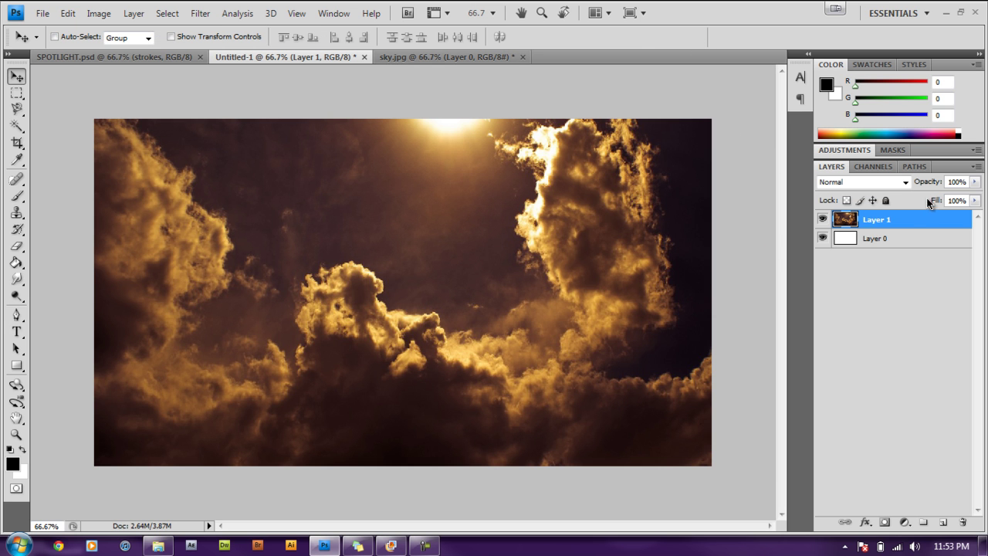
# Set the sky layer's blend mode to Multiply, with 90% opacity and 98% fill.
pyautogui.click(905, 182)
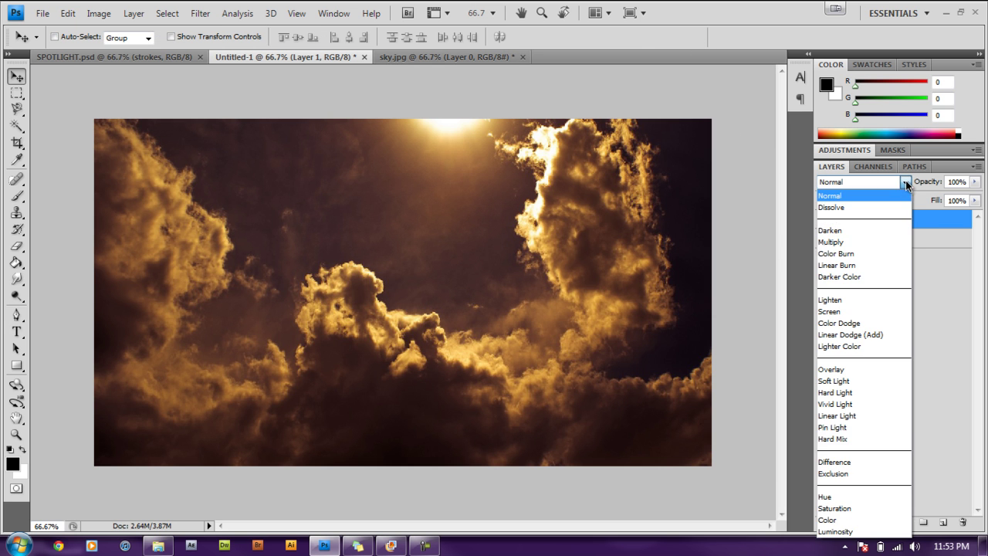
pyautogui.click(840, 240)
pyautogui.moveTo(974, 182); pyautogui.dragTo(971, 198)
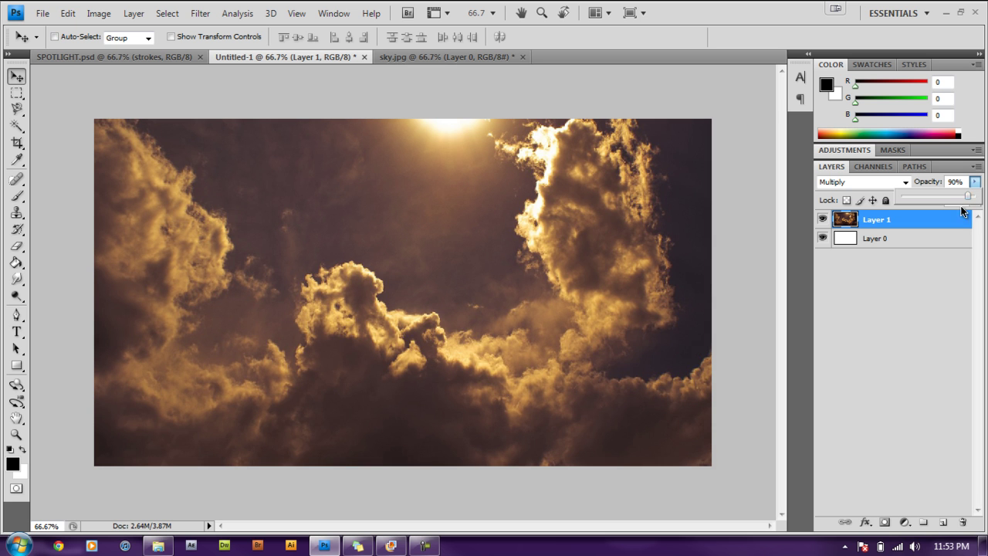
pyautogui.click(975, 203)
pyautogui.moveTo(974, 200); pyautogui.dragTo(973, 219)
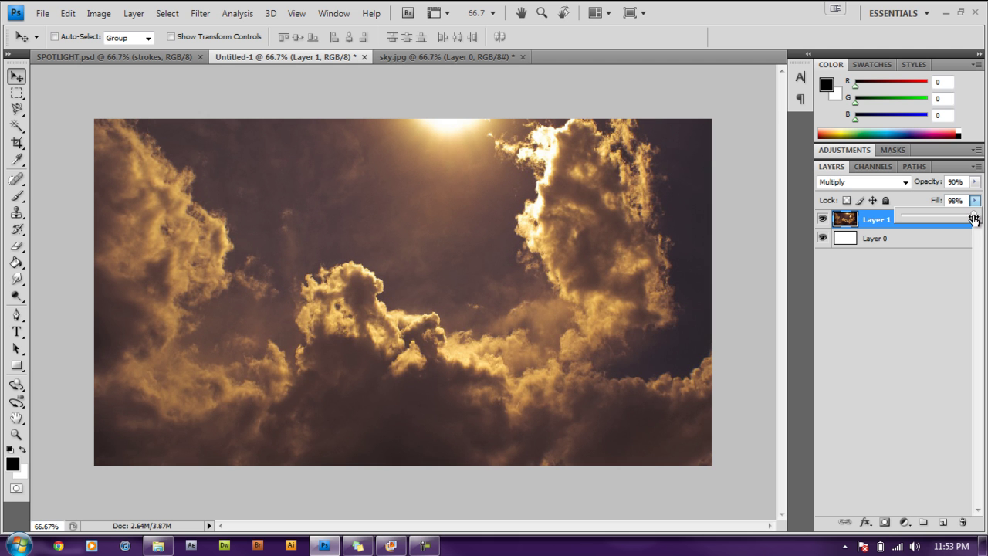
pyautogui.click(756, 12)
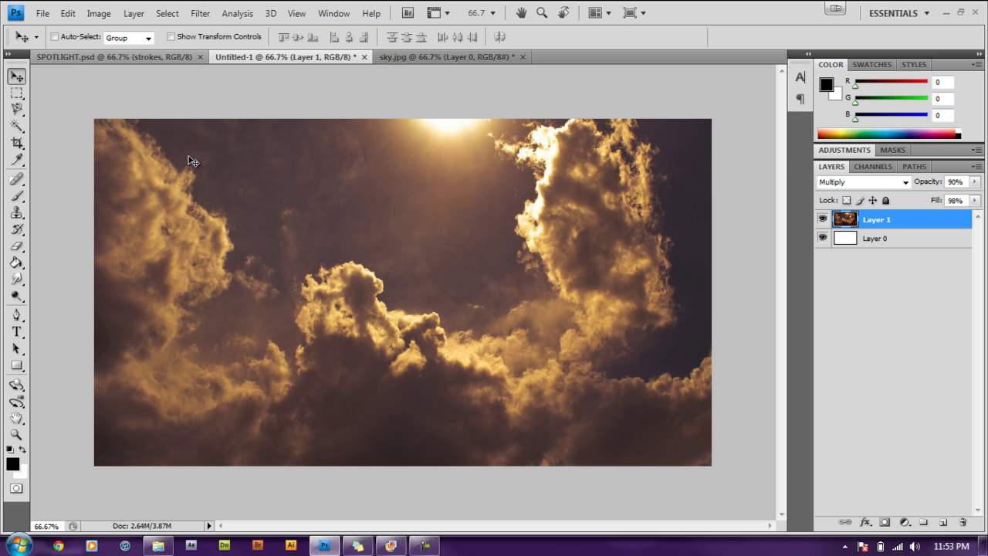
# Open the concert2_wide image from the project folder in Photoshop and convert its Background into a regular layer.
pyautogui.click(160, 541)
pyautogui.click(395, 179)
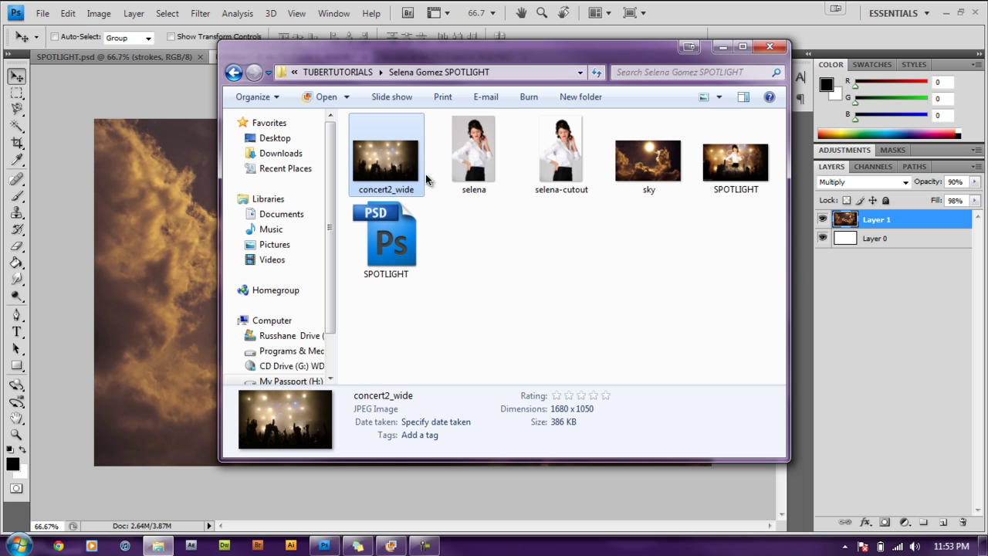
pyautogui.moveTo(403, 161); pyautogui.dragTo(143, 292)
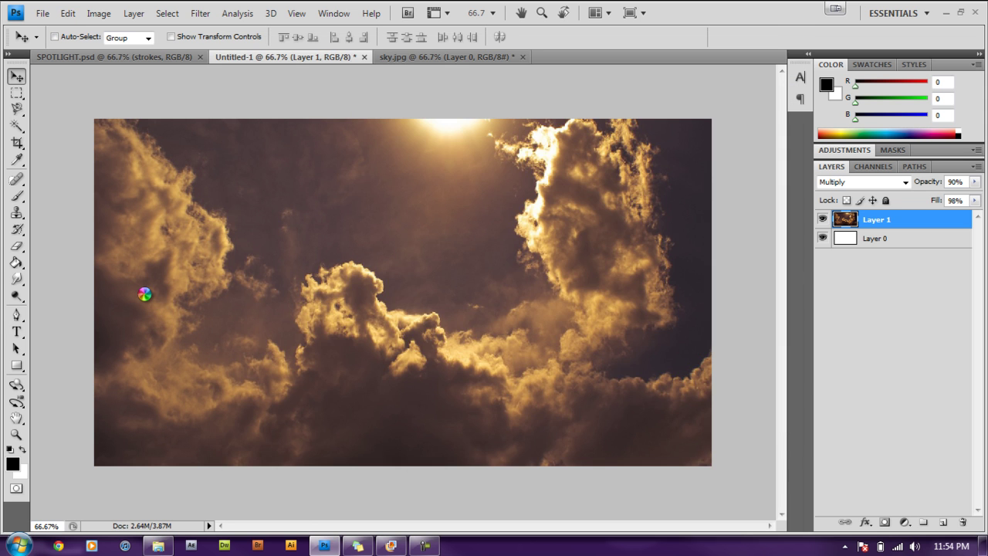
pyautogui.doubleClick(904, 232)
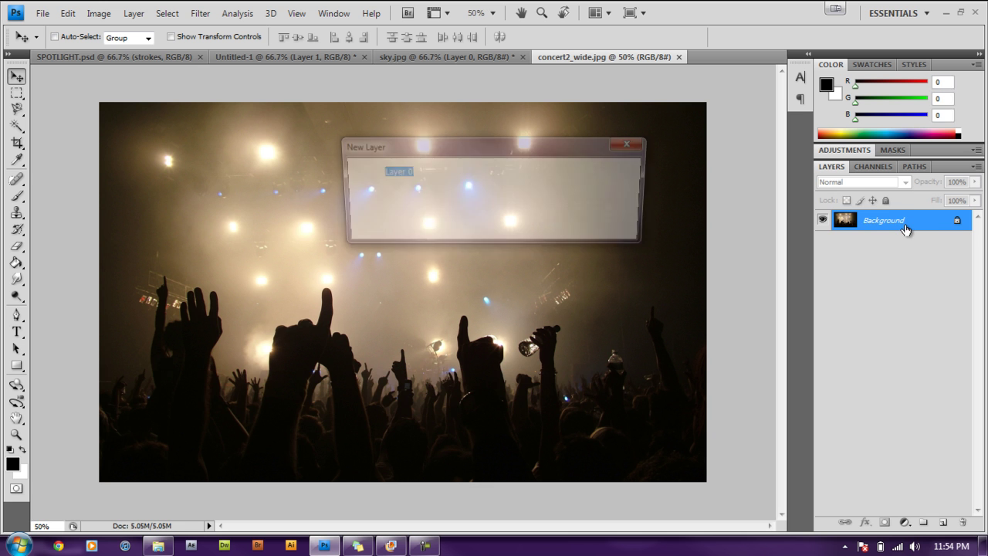
pyautogui.click(602, 171)
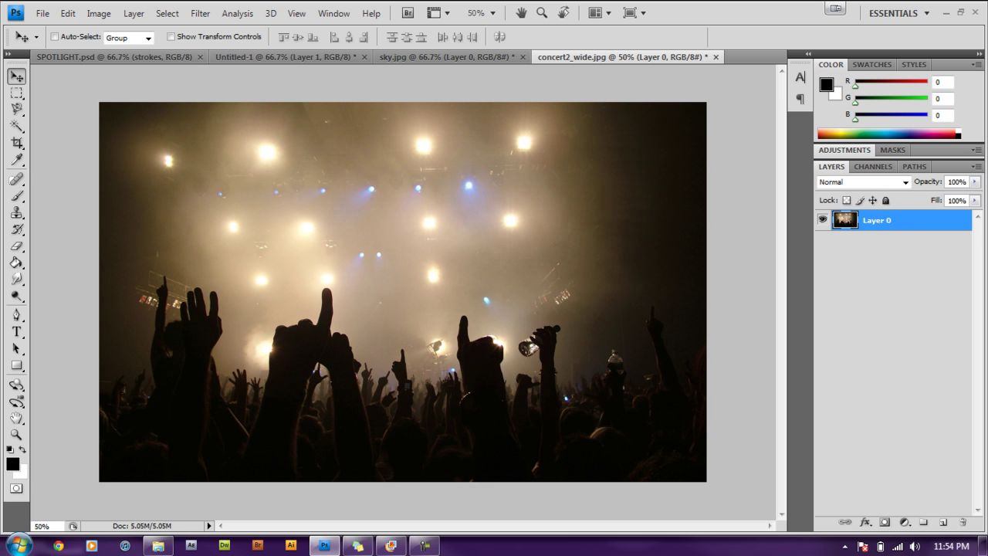
# Place the concert photo above the sky in the untitled document so it covers the canvas, and set its blend mode to Hard Light.
pyautogui.moveTo(448, 326); pyautogui.dragTo(408, 254)
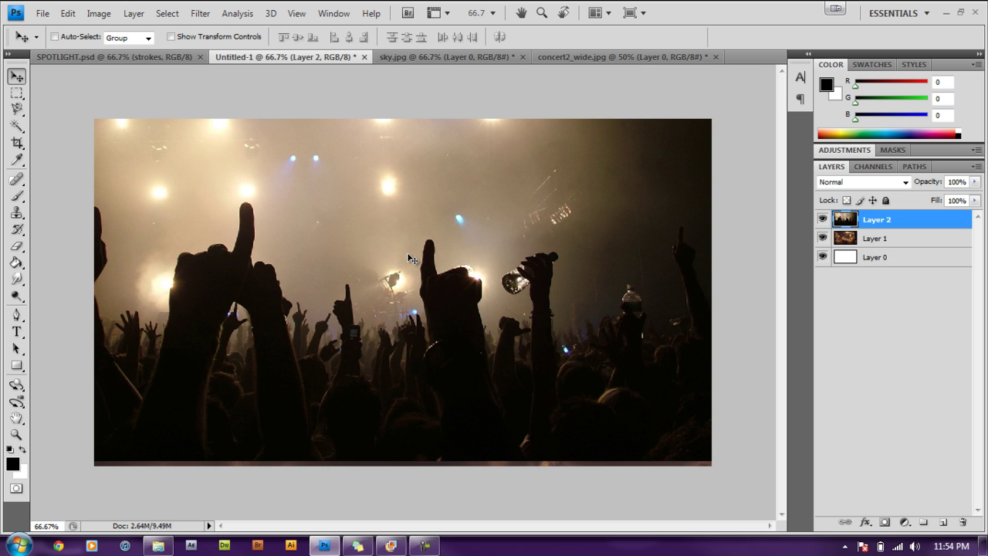
pyautogui.moveTo(456, 264); pyautogui.dragTo(459, 330)
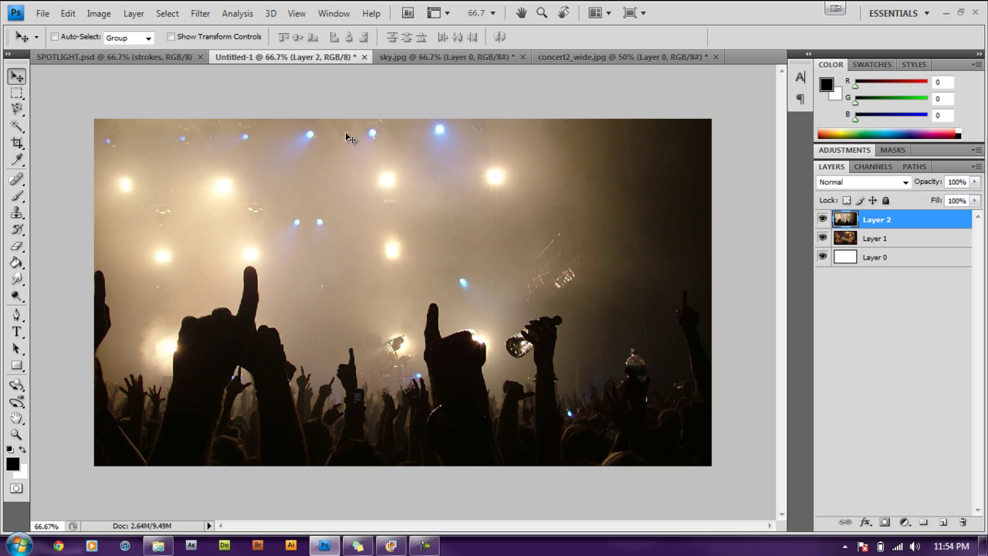
pyautogui.hotkey('shift', 'Down')
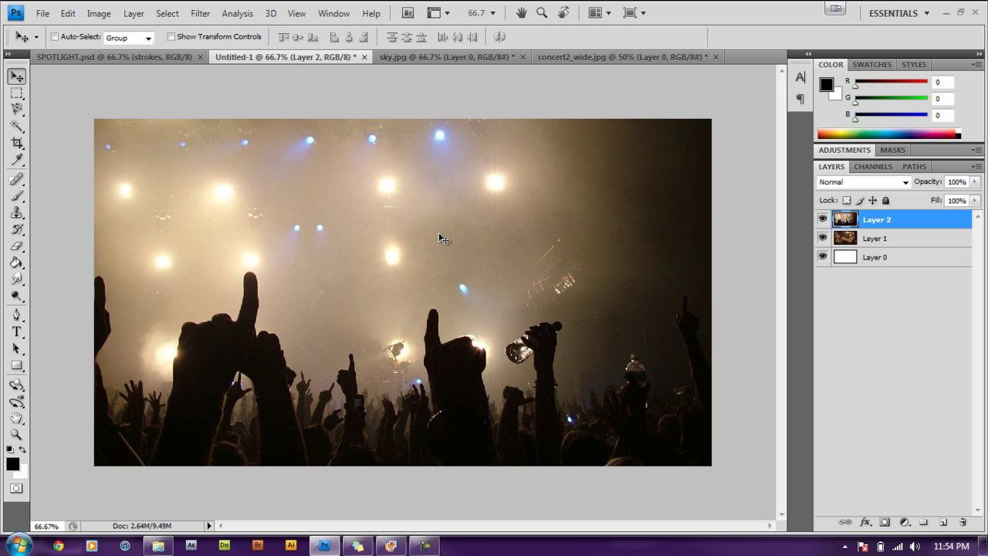
pyautogui.click(905, 184)
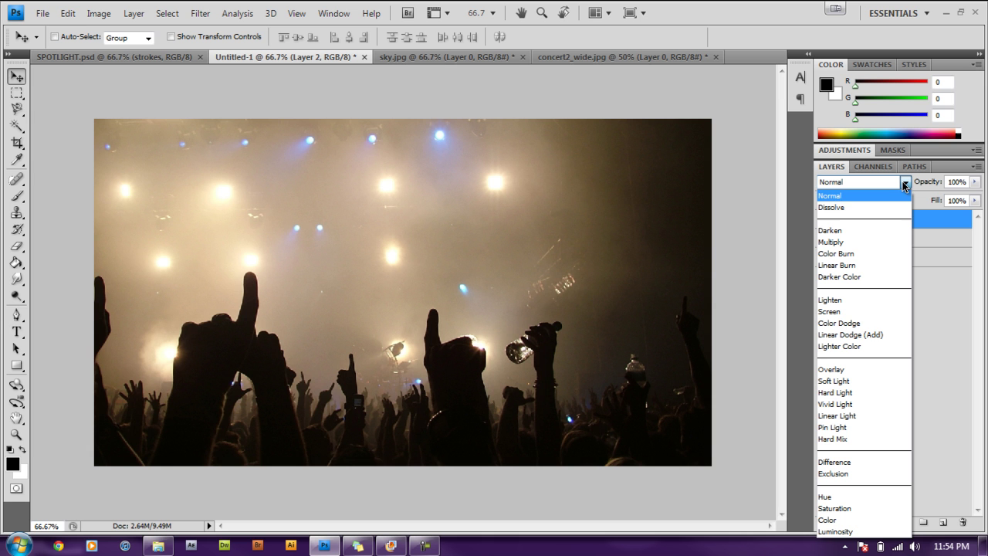
pyautogui.click(845, 392)
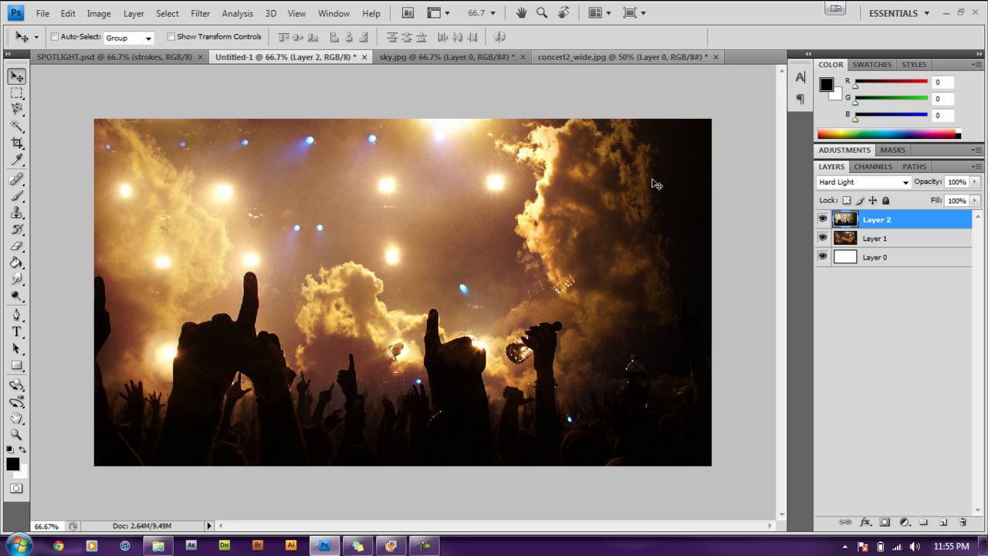
# Compare the selena and selena-cutout files in the project folder and open selena-cutout in Photoshop.
pyautogui.click(159, 546)
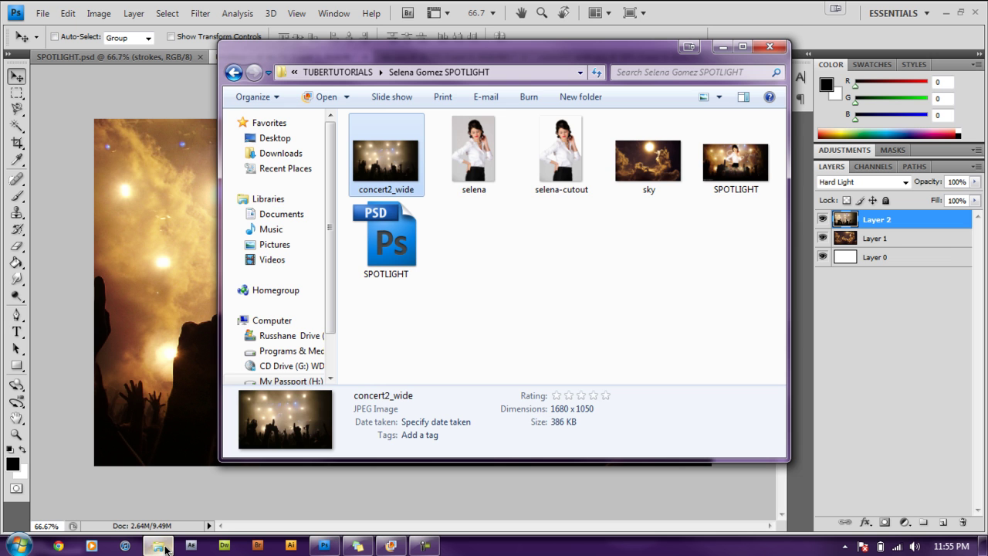
pyautogui.click(568, 178)
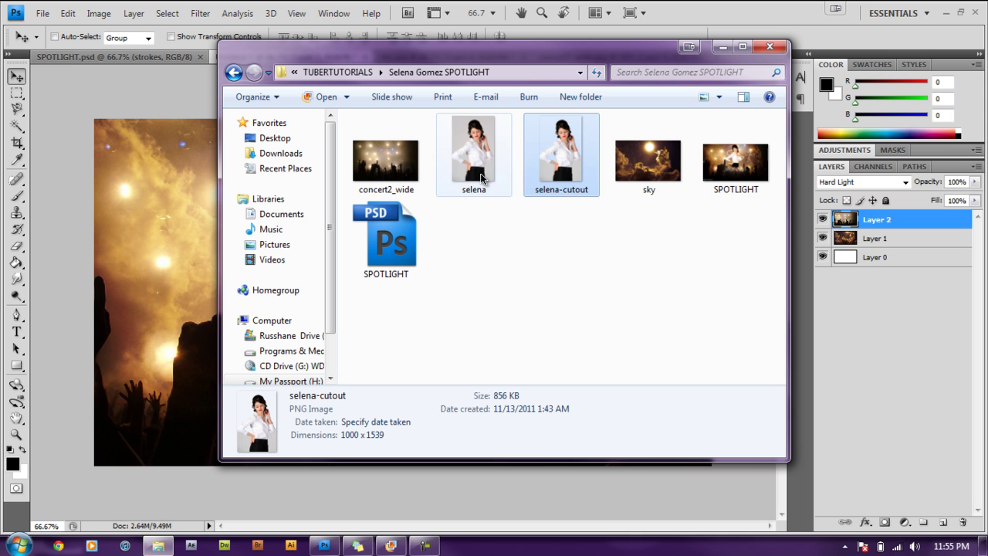
pyautogui.click(462, 179)
pyautogui.click(549, 180)
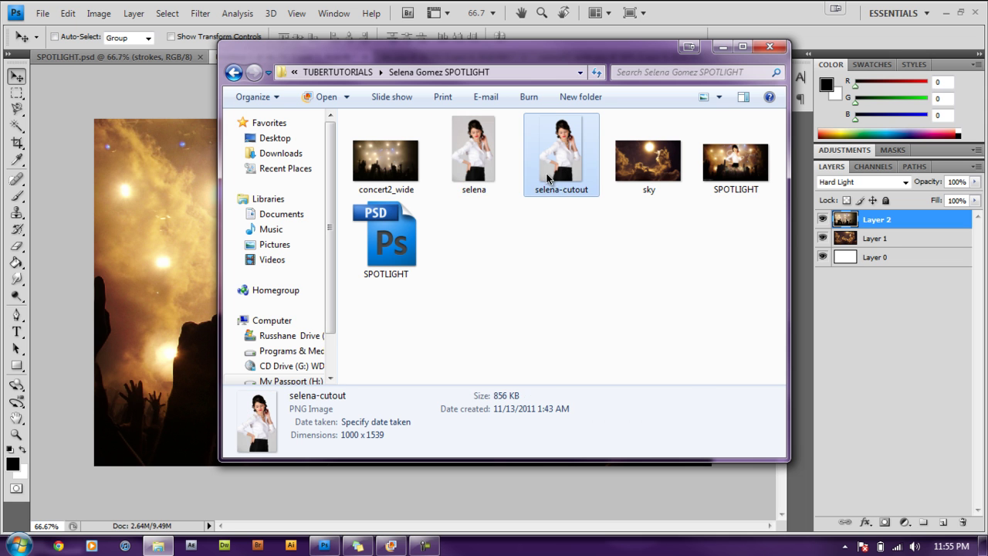
pyautogui.click(486, 173)
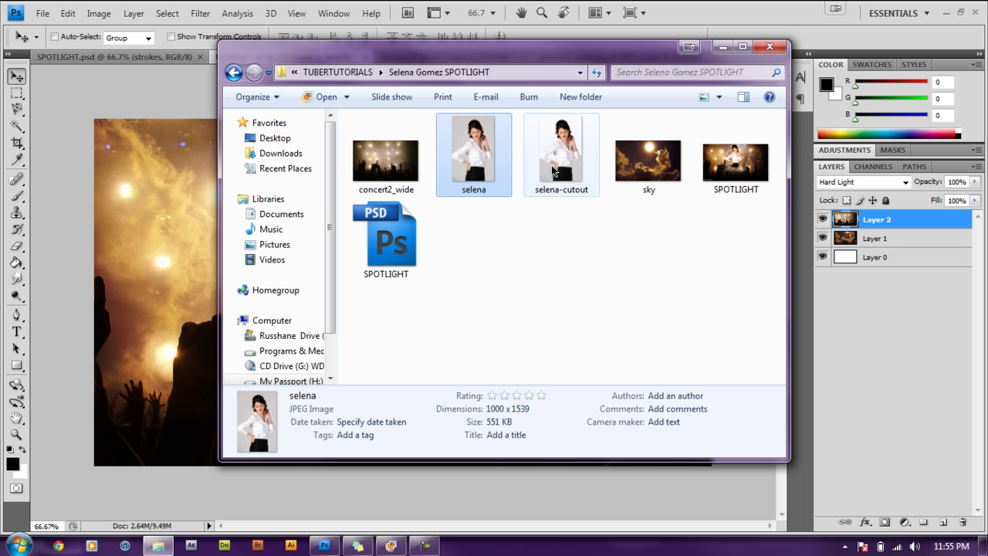
pyautogui.click(554, 171)
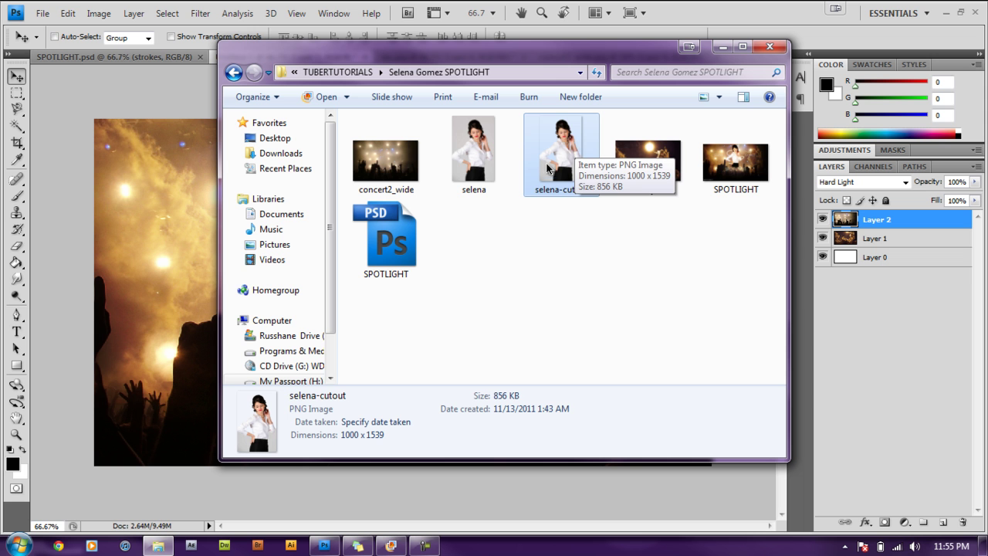
pyautogui.moveTo(575, 143); pyautogui.dragTo(164, 244)
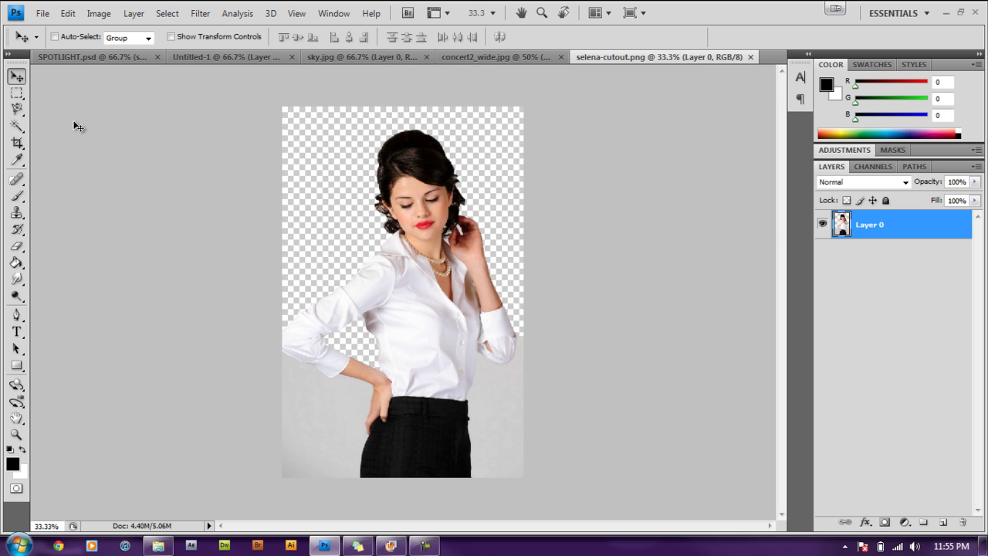
# Select the singer's full outline, including hair, arms, shirt and skirt, using the Polygonal and Magnetic Lasso tools.
pyautogui.click(28, 109)
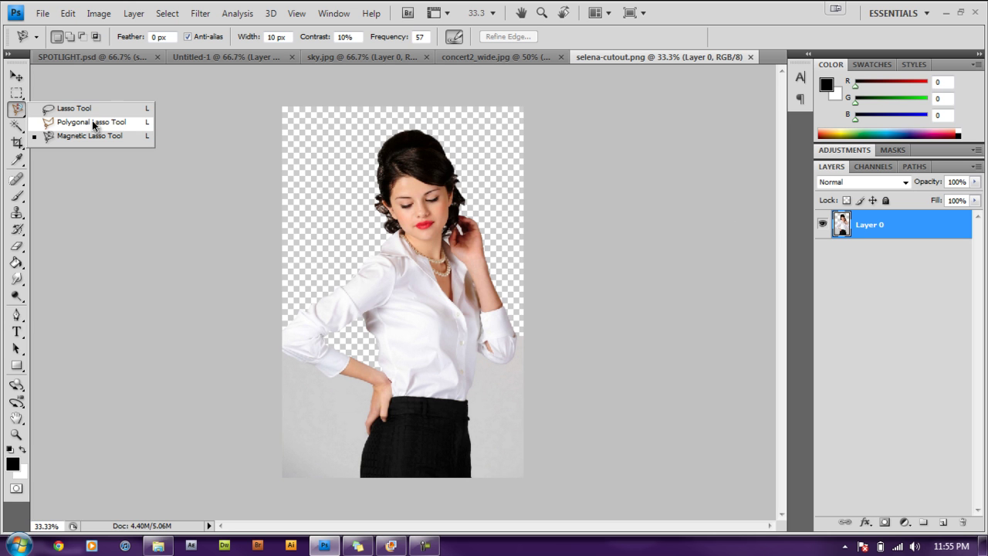
pyautogui.click(92, 122)
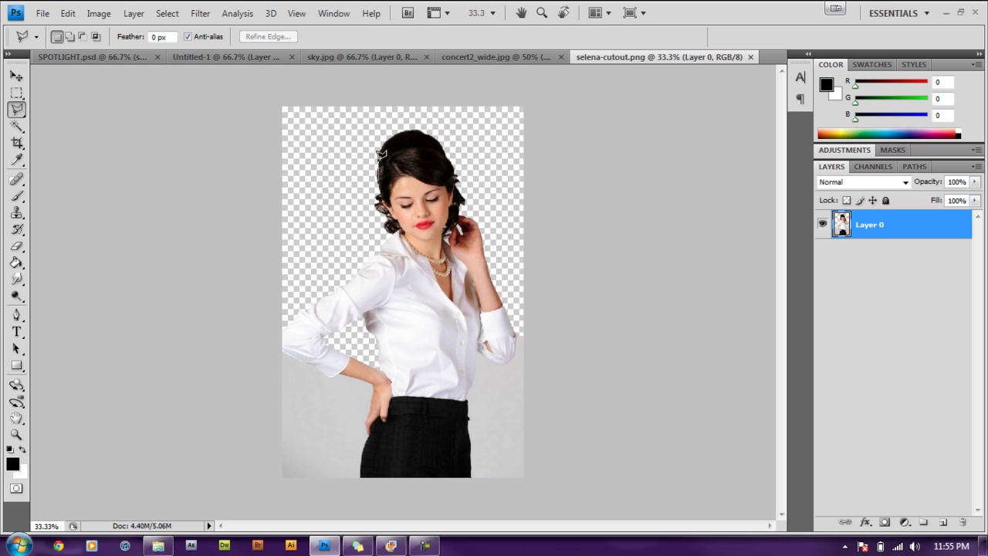
pyautogui.click(375, 180)
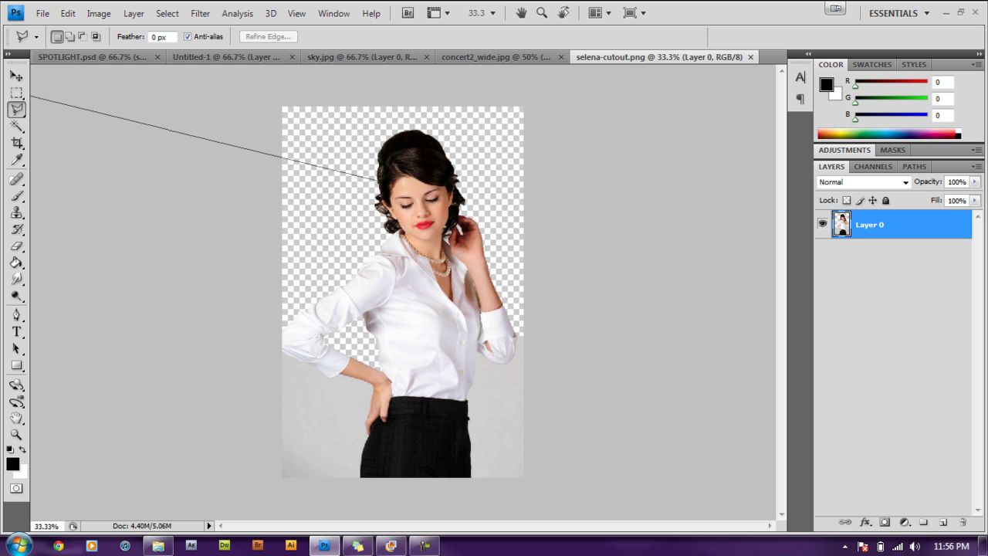
pyautogui.hotkey('shift', 'l')
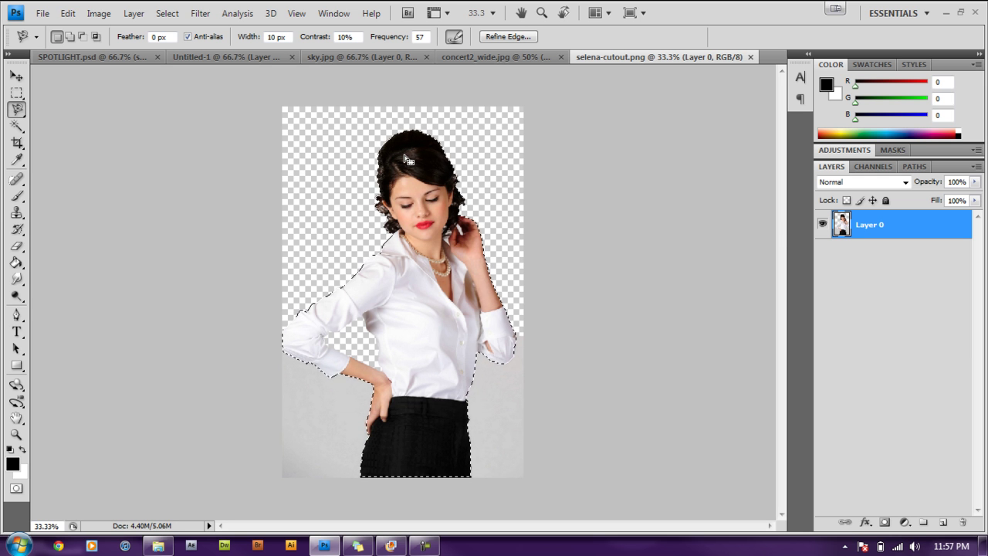
# Move the selected singer into the untitled composite as the top layer and place her over the concert scene.
pyautogui.click(15, 80)
pyautogui.moveTo(411, 173); pyautogui.dragTo(432, 223)
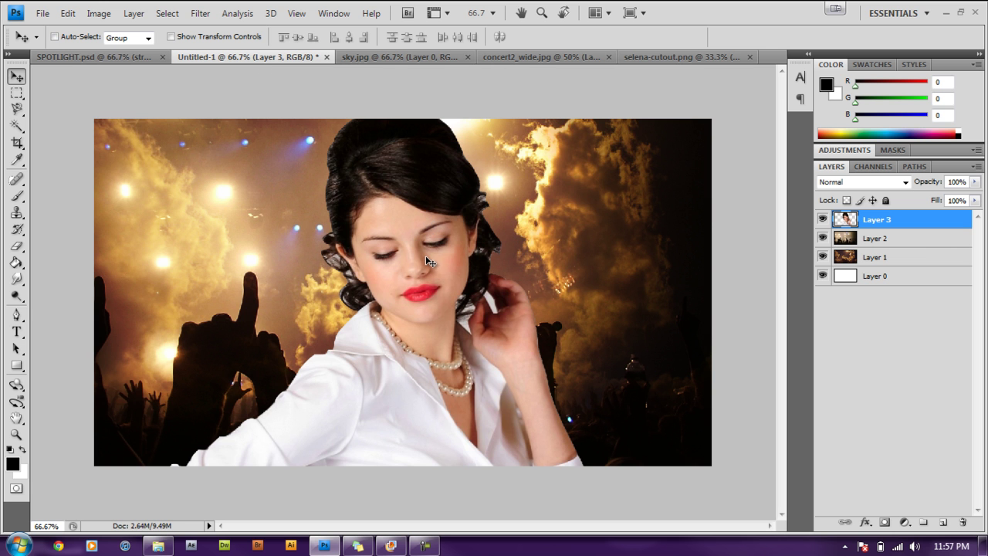
pyautogui.moveTo(423, 261); pyautogui.dragTo(410, 241)
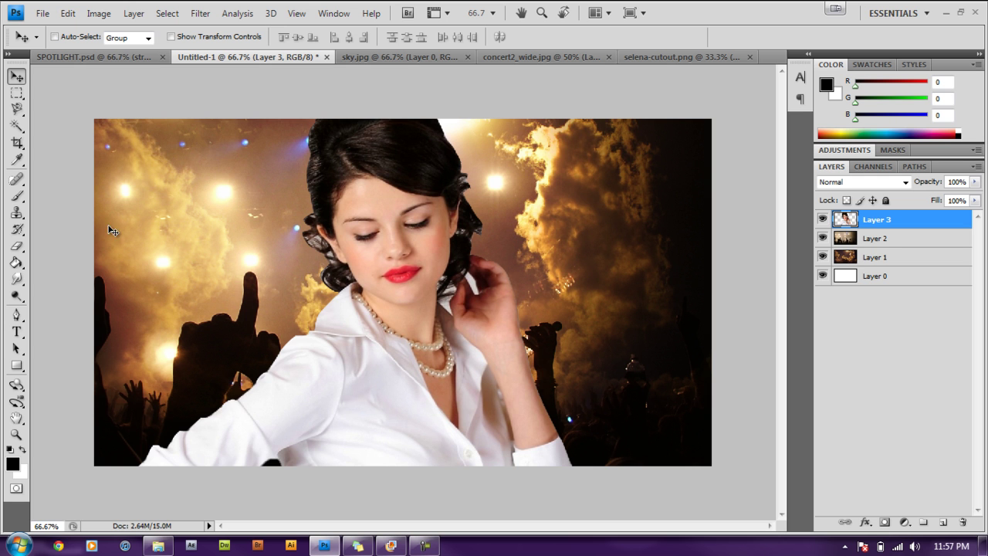
# Remove the leftover background patches between the singer's hair and raised hand using the Magic Wand, then clear the selection.
pyautogui.click(17, 125)
pyautogui.click(62, 137)
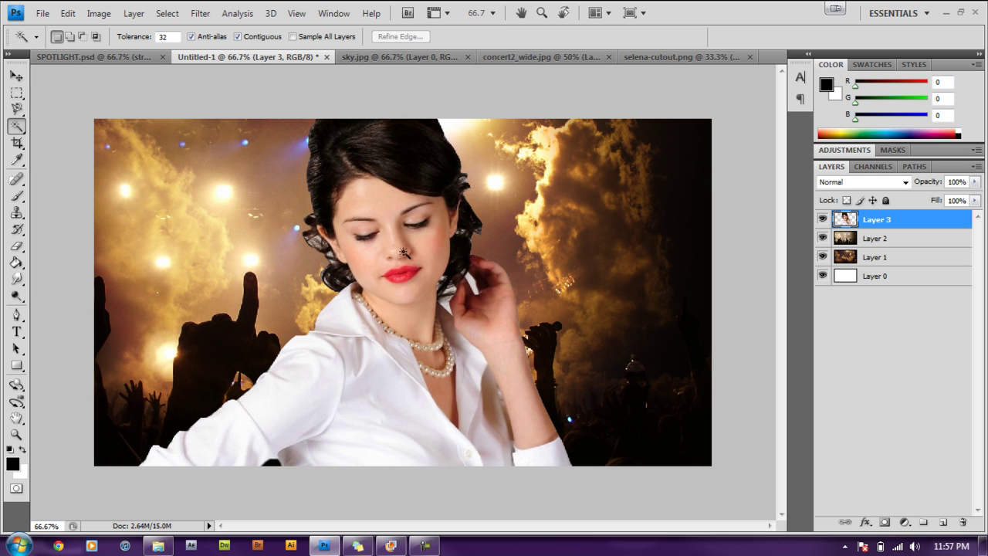
pyautogui.click(471, 281)
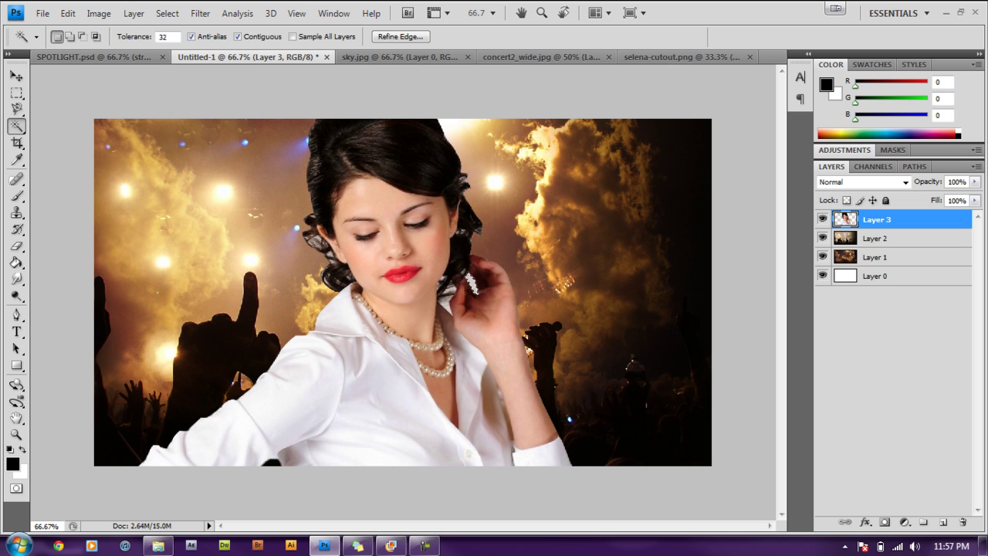
pyautogui.click(448, 303)
pyautogui.hotkey('ctrl', 'd')
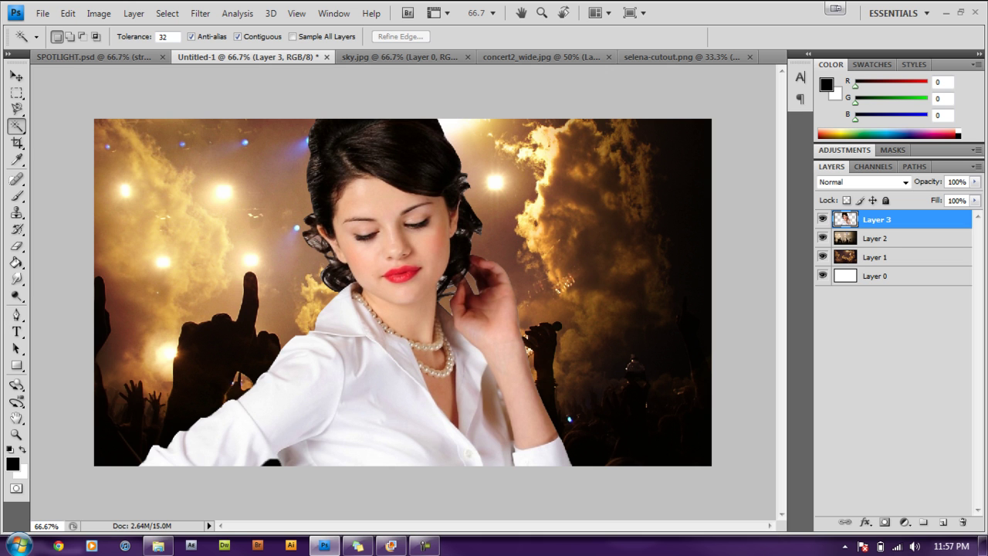
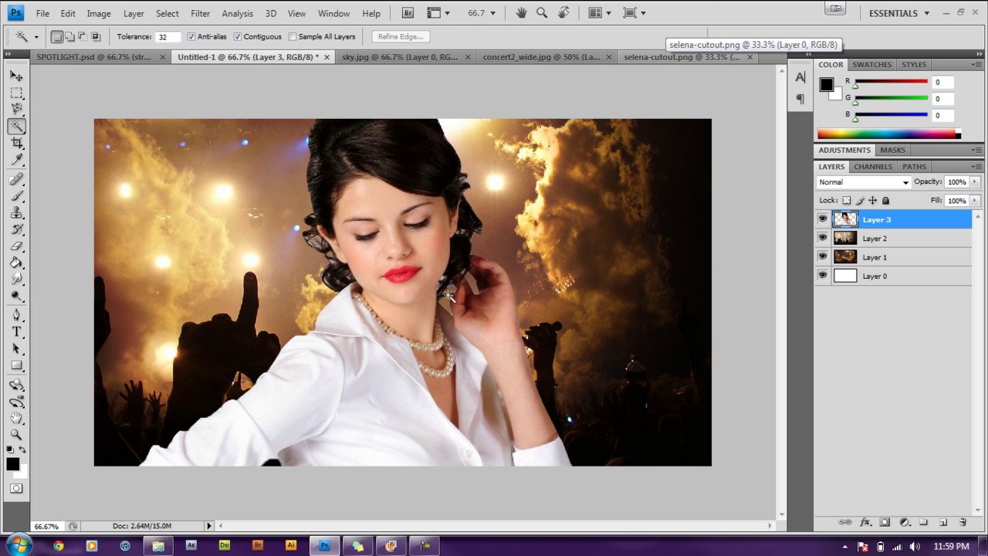
# Start a free transform on the singer's layer and scale it proportionally to about 32.8%.
pyautogui.hotkey('ctrl', 't')
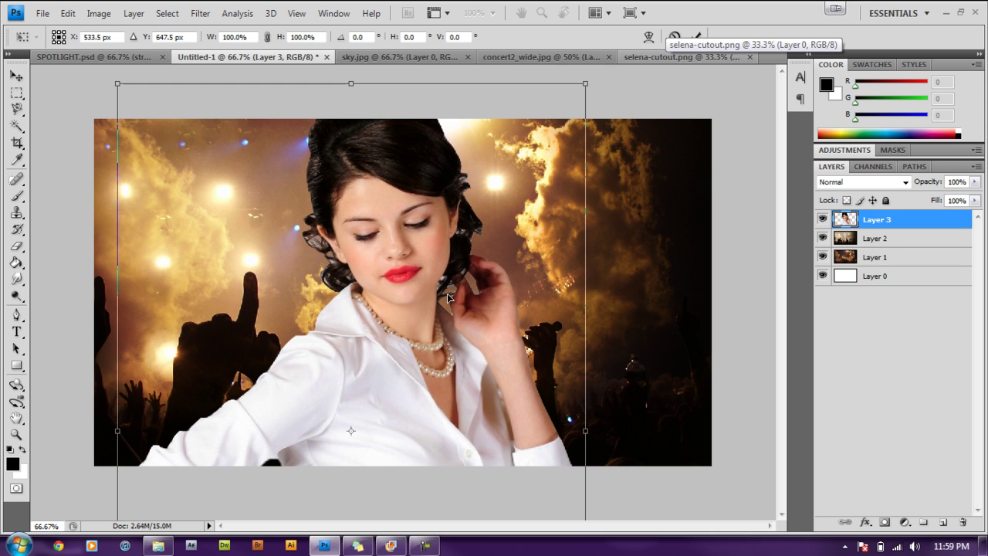
pyautogui.hotkey('ctrl', '-')
pyautogui.hotkey('ctrl', '-')
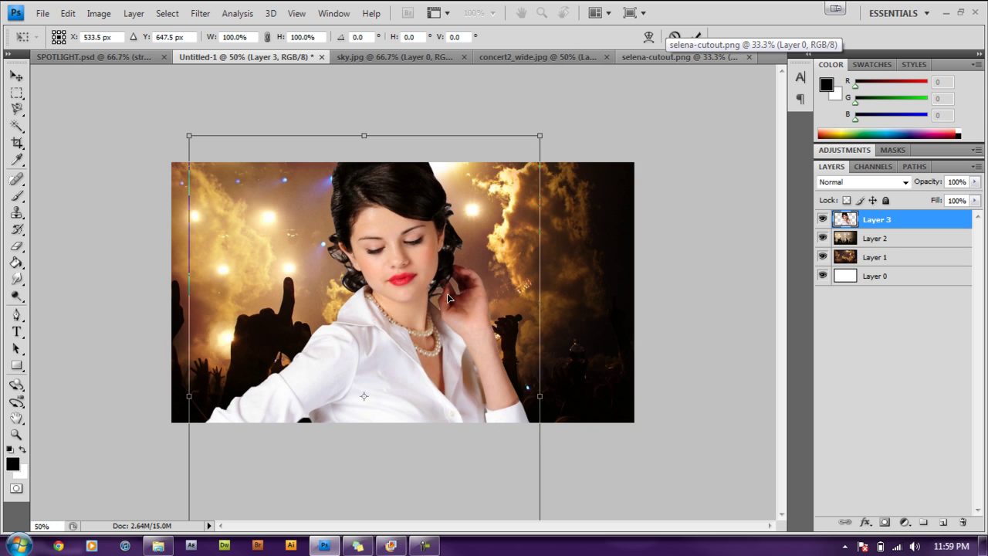
pyautogui.hotkey('ctrl', '+')
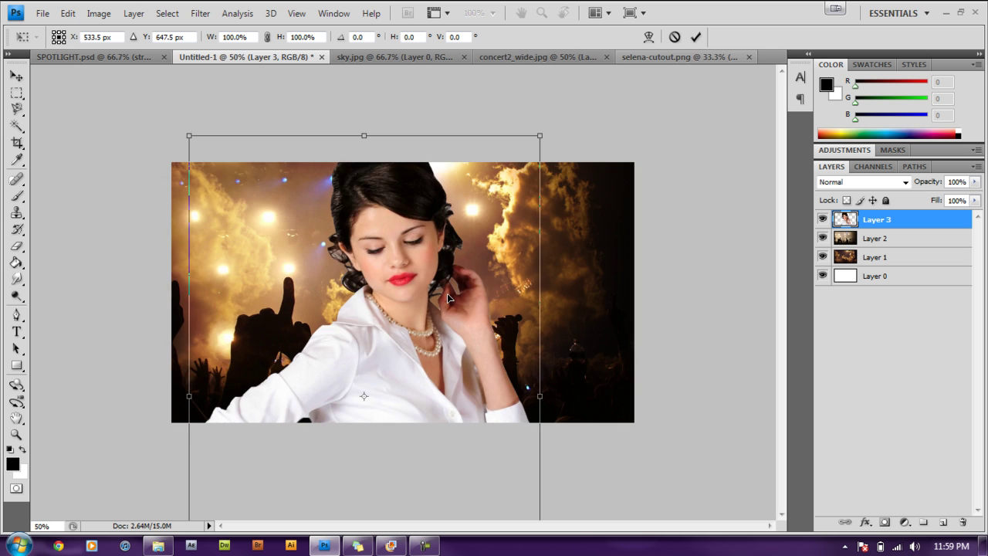
pyautogui.hotkey('ctrl', '-')
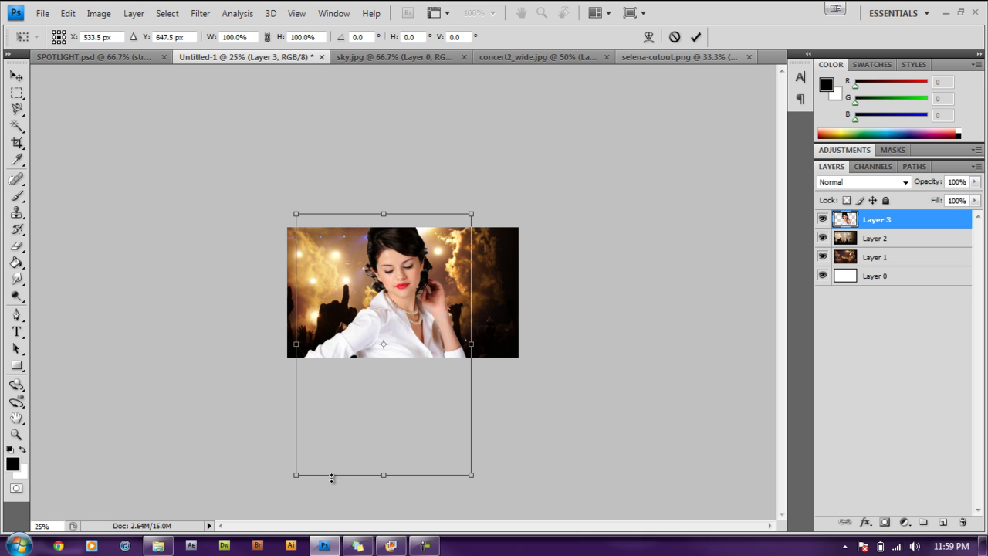
pyautogui.moveTo(298, 477); pyautogui.dragTo(423, 307)
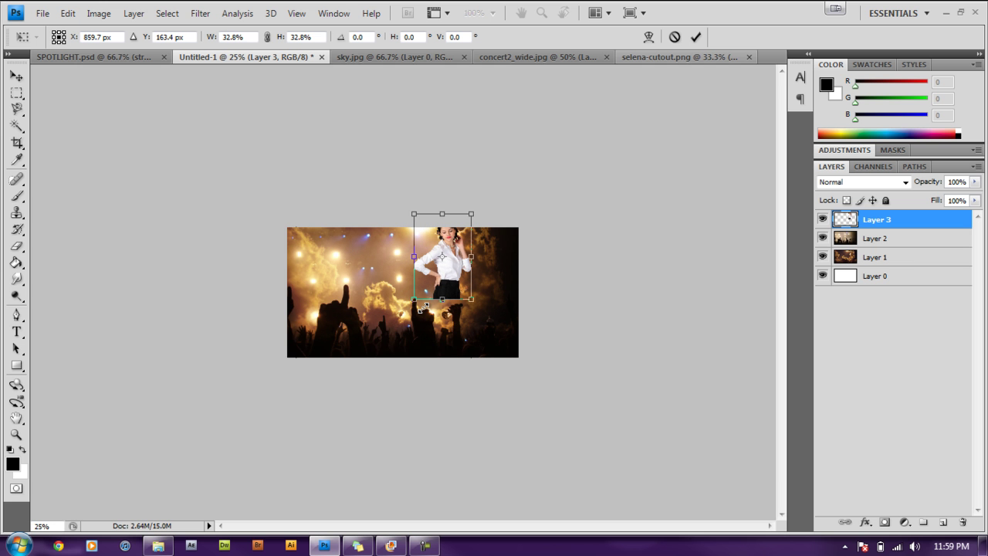
pyautogui.hotkey('ctrl', '+')
pyautogui.hotkey('ctrl', '+')
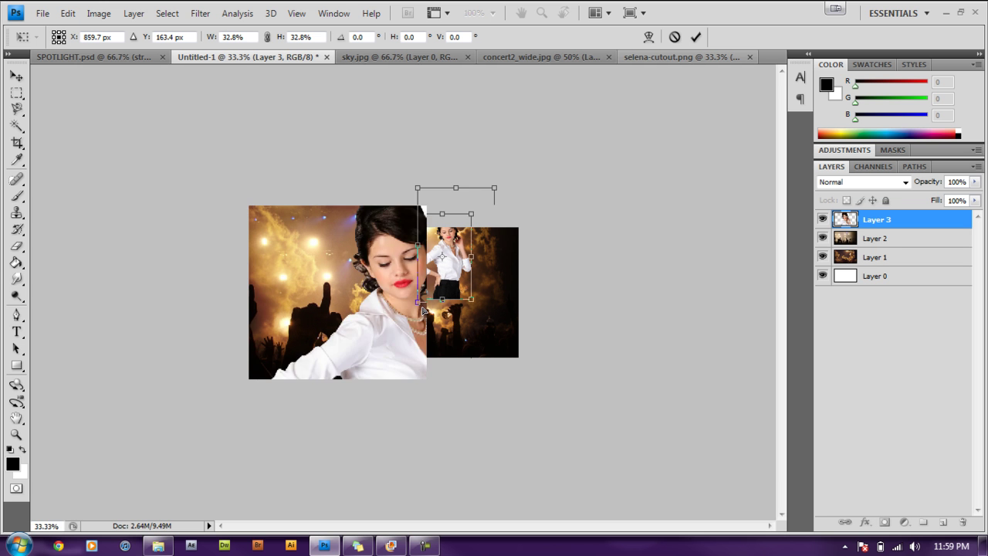
pyautogui.hotkey('ctrl', '+')
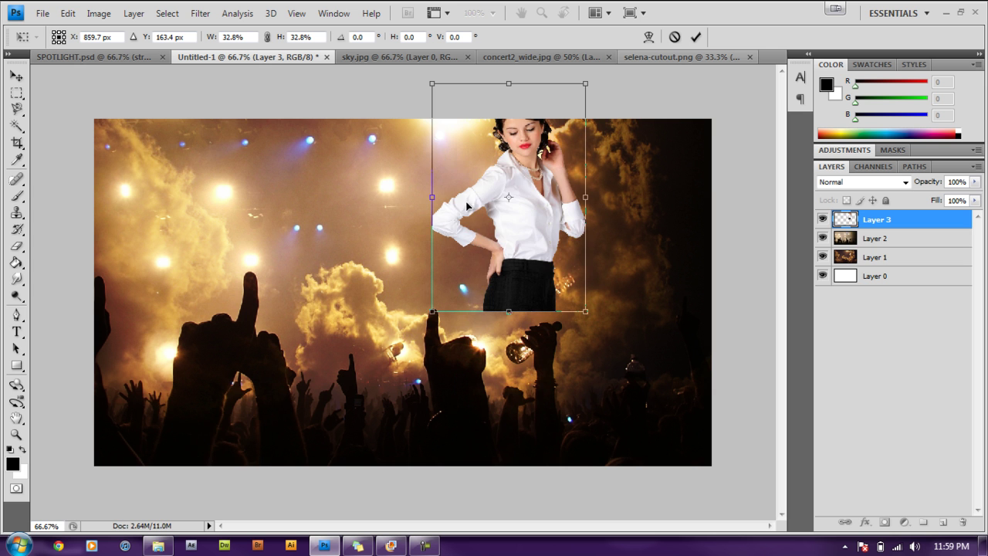
# Move the singer just left of the canvas centre above the crowd and scale her down to about 28.1%.
pyautogui.moveTo(527, 185); pyautogui.dragTo(377, 201)
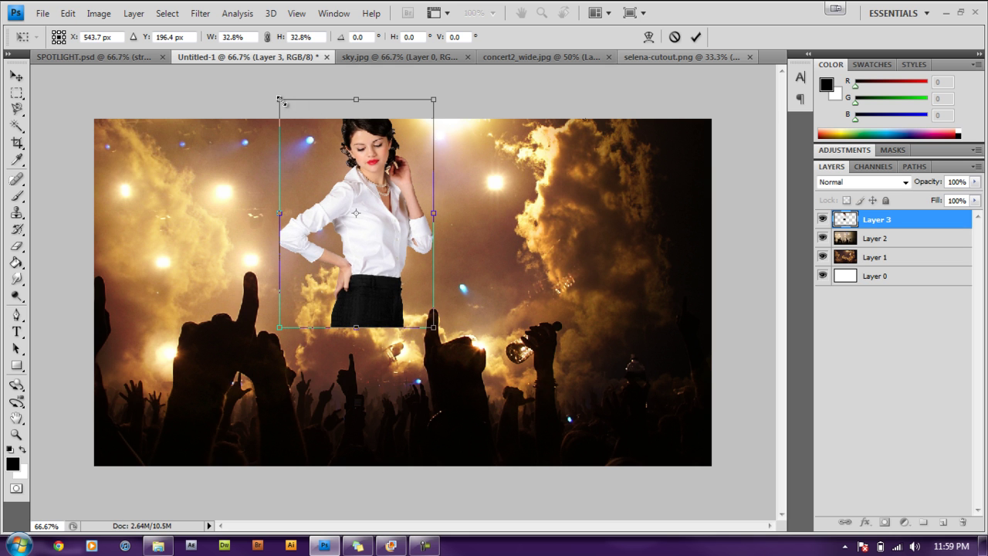
pyautogui.moveTo(279, 99); pyautogui.dragTo(311, 140)
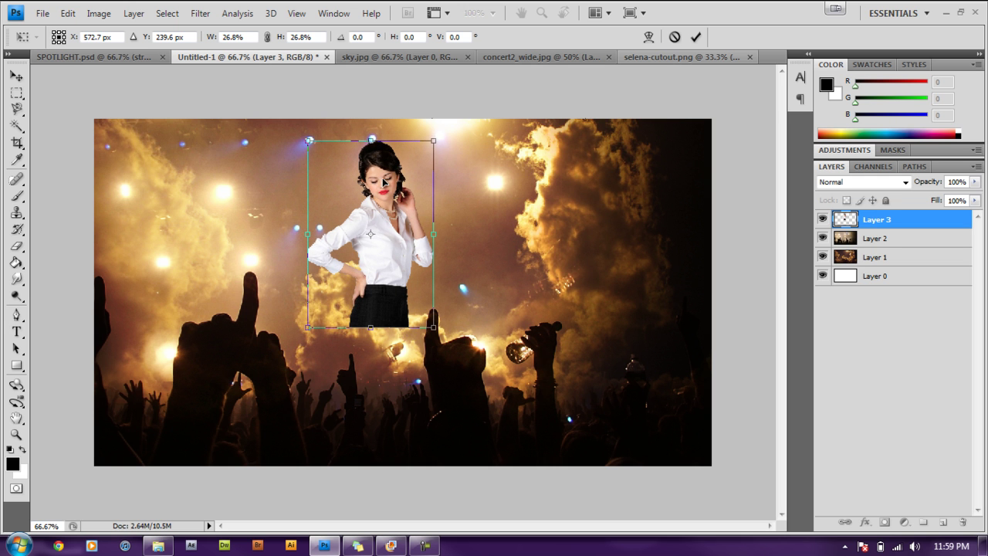
pyautogui.moveTo(385, 182); pyautogui.dragTo(390, 182)
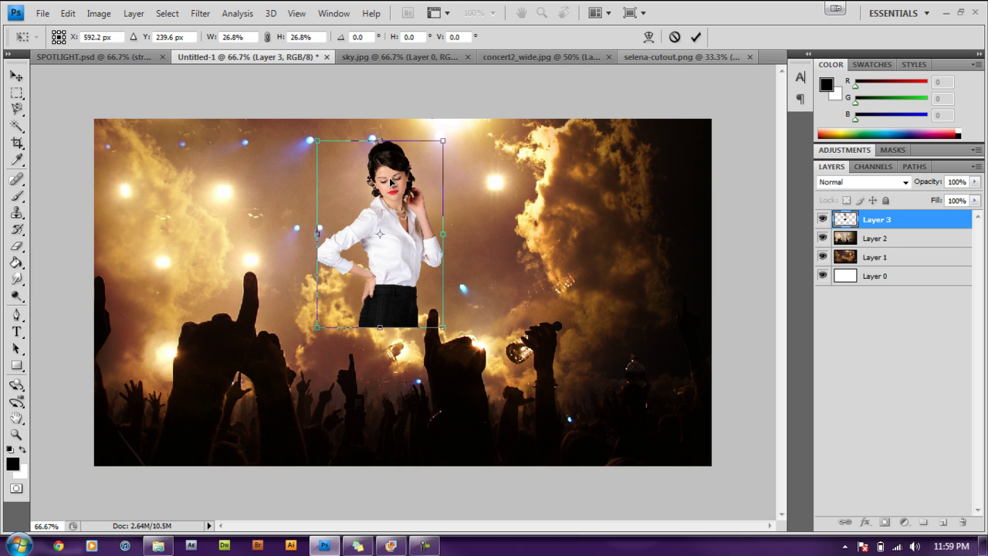
pyautogui.moveTo(312, 139); pyautogui.dragTo(310, 132)
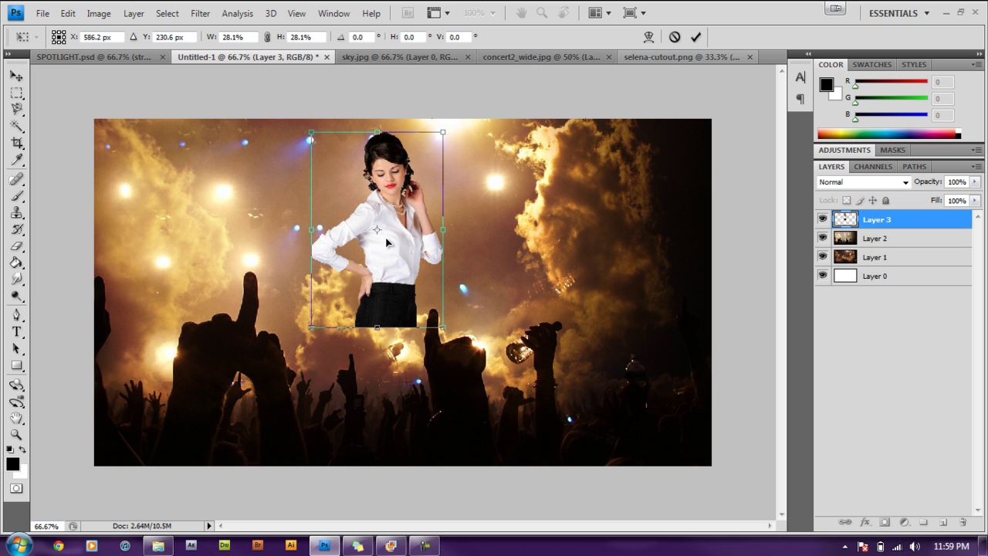
# Nudge the singer horizontally to X 581.7 px and apply the transform.
pyautogui.press('Left')
pyautogui.press('Left')
pyautogui.press('Left')
pyautogui.press('Left')
pyautogui.press('Left')
pyautogui.press('Left')
pyautogui.press('Left')
pyautogui.press('Left')
pyautogui.press('Left')
pyautogui.press('Left')
pyautogui.press('Left')
pyautogui.press('Left')
pyautogui.press('Left')
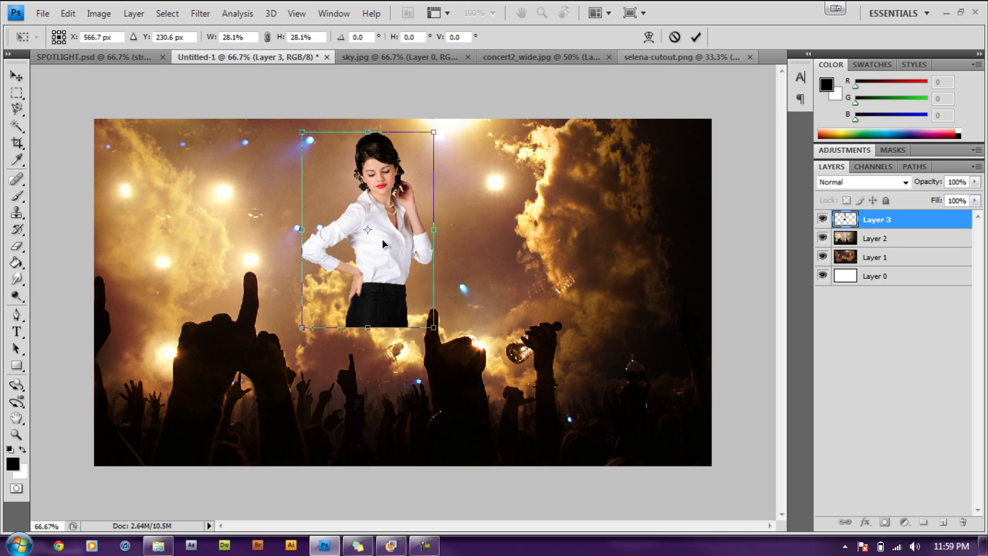
pyautogui.press('Right')
pyautogui.press('Right')
pyautogui.press('Right')
pyautogui.press('Right')
pyautogui.press('Right')
pyautogui.press('Right')
pyautogui.press('Right')
pyautogui.press('Right')
pyautogui.press('Right')
pyautogui.press('Right')
pyautogui.press('Right')
pyautogui.press('Right')
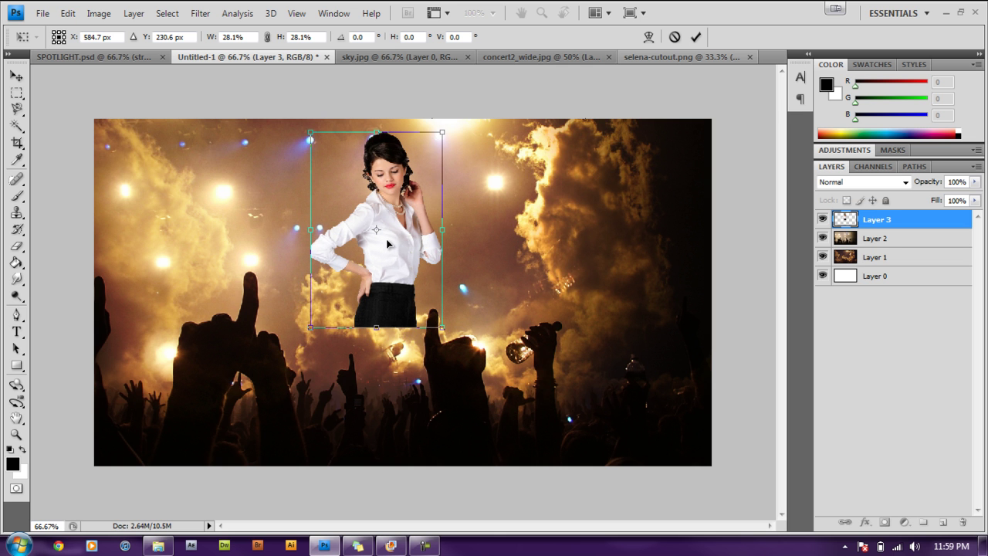
pyautogui.press('Left')
pyautogui.press('Left')
pyautogui.press('Left')
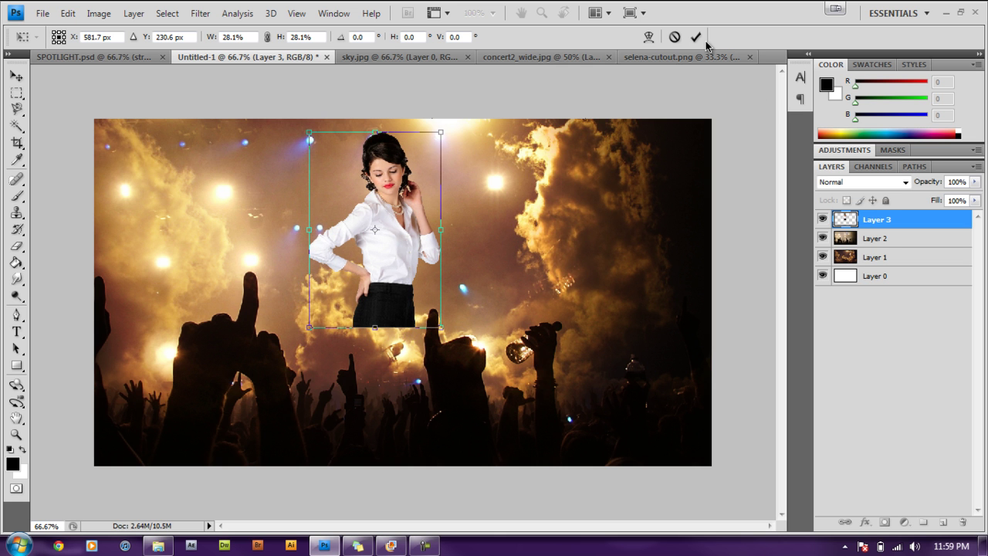
pyautogui.click(696, 37)
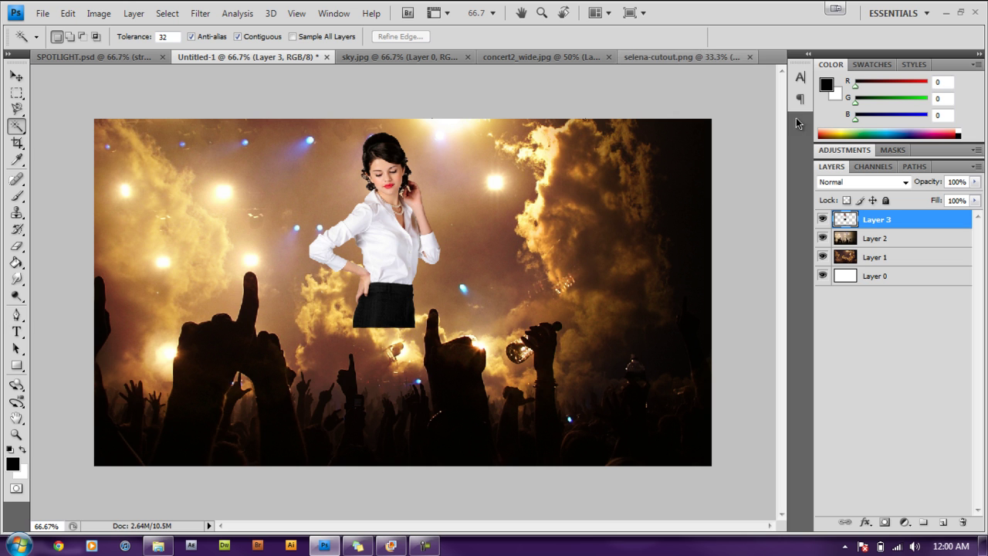
# Set the singer layer's blend mode to Hard Light and add a layer mask to it.
pyautogui.click(910, 182)
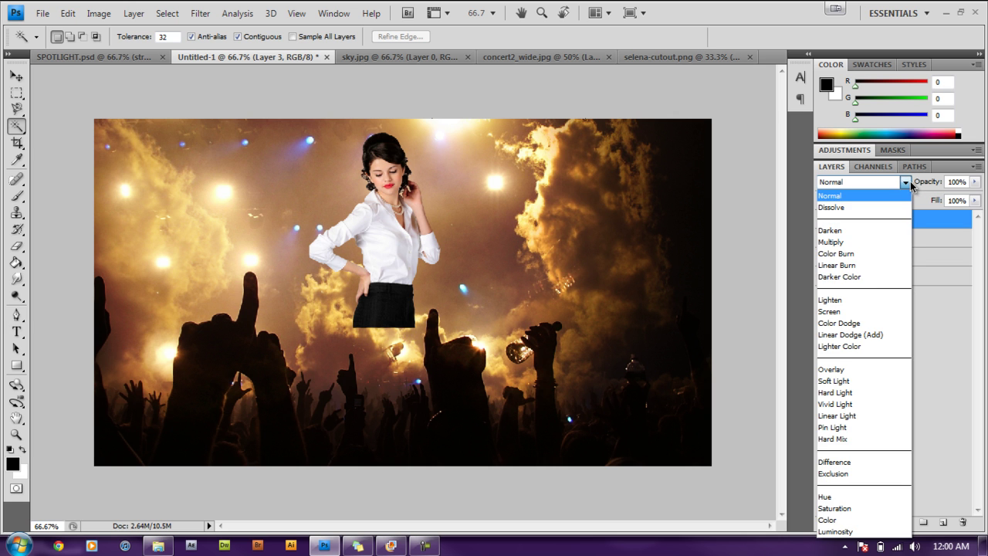
pyautogui.click(846, 393)
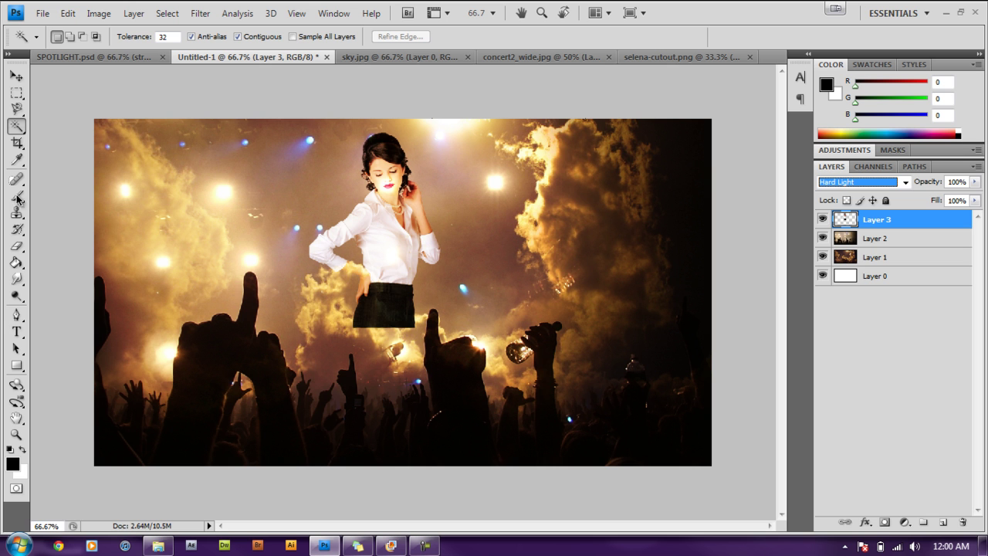
pyautogui.click(885, 523)
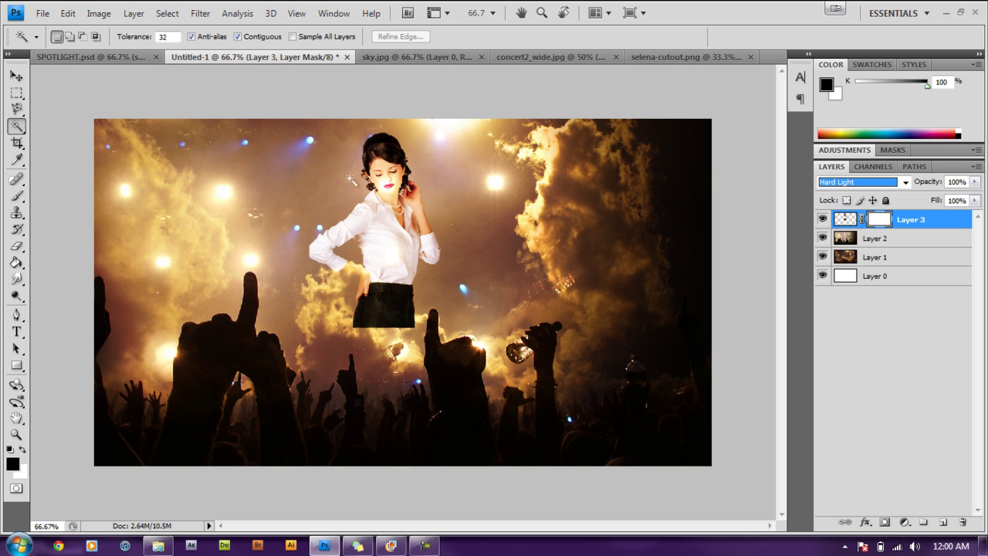
# Paint black on the layer mask with a soft 100 px brush to fade the skirt's hard lower edge.
pyautogui.click(17, 195)
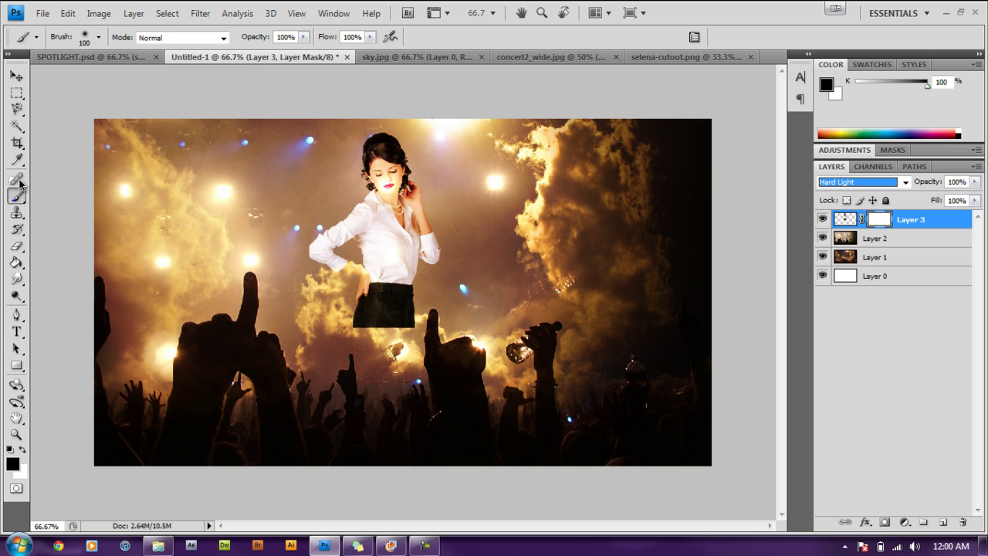
pyautogui.click(99, 41)
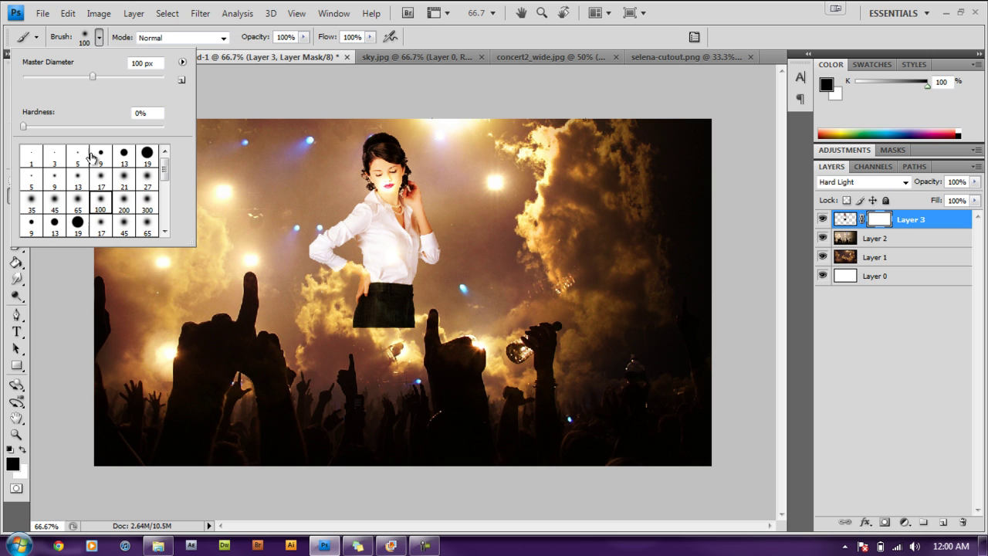
pyautogui.click(545, 176)
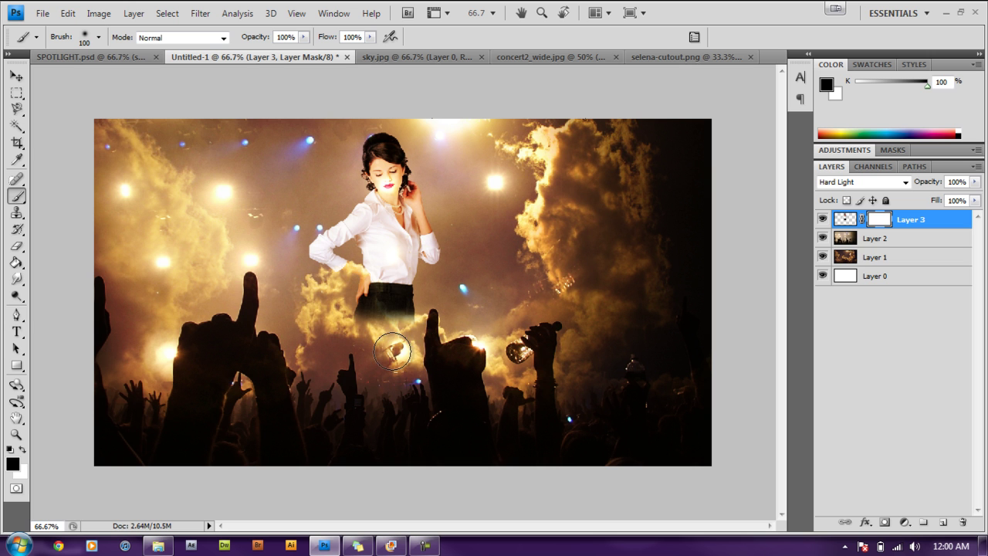
pyautogui.click(374, 350)
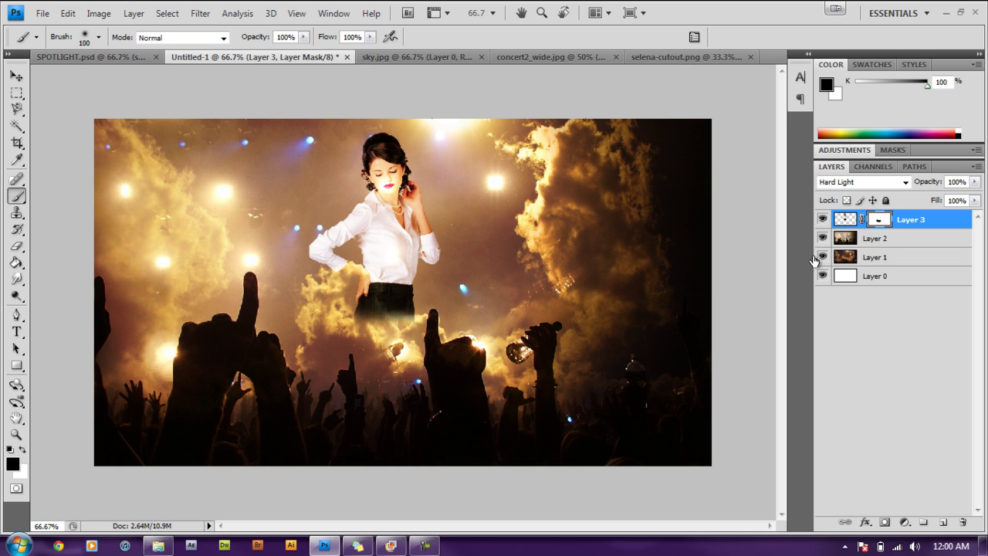
# Smudge the lower edge of the singer's skirt on the layer image with a 65 px brush at 50% strength.
pyautogui.click(846, 223)
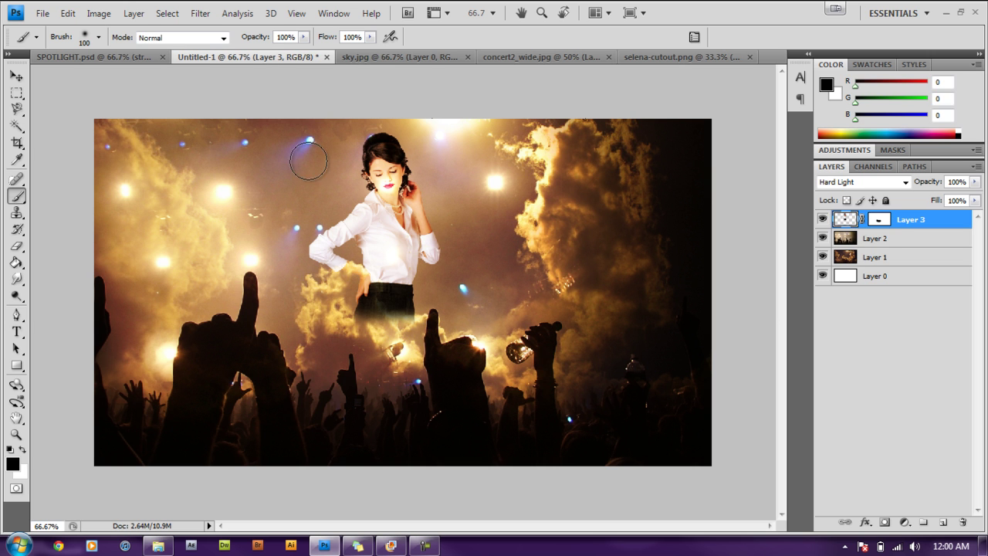
pyautogui.click(16, 279)
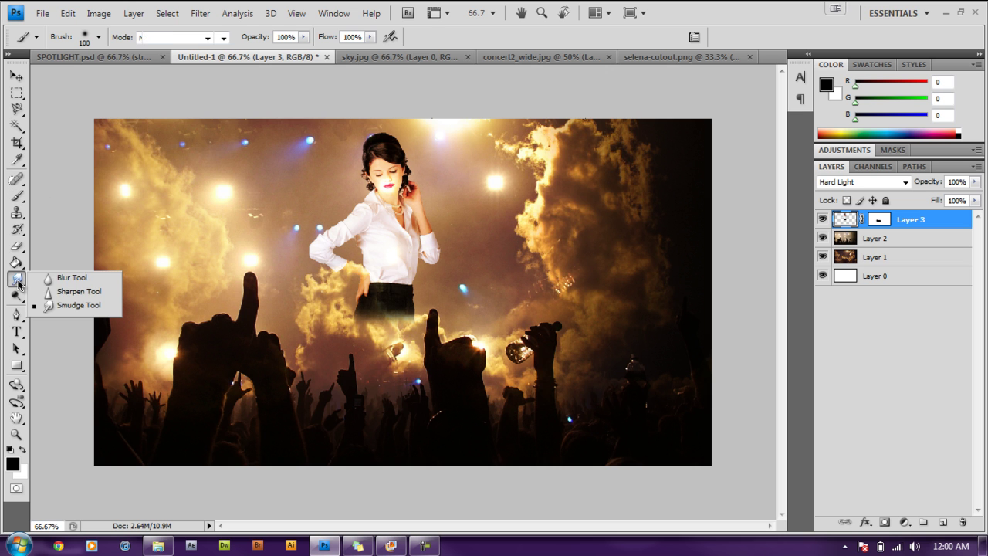
pyautogui.click(93, 307)
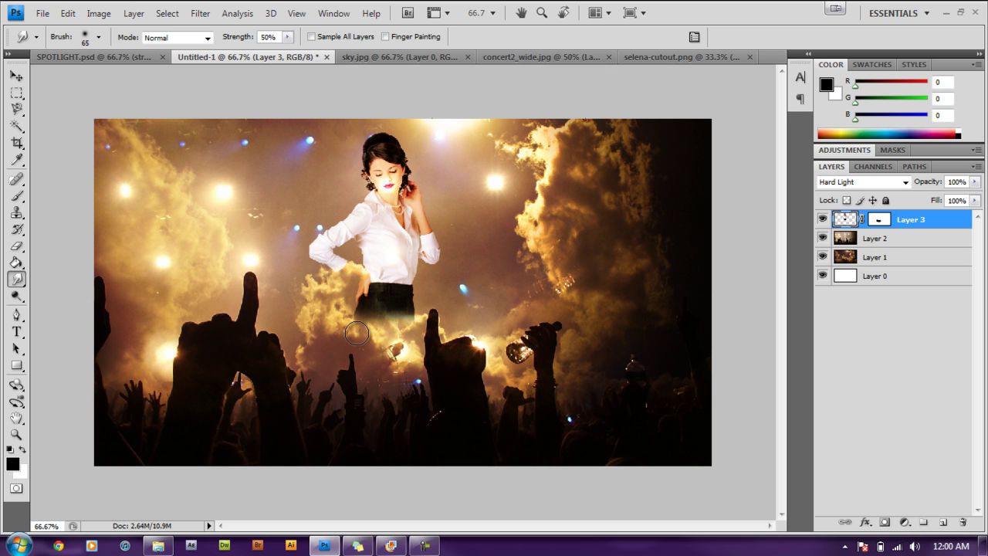
pyautogui.moveTo(356, 331)
pyautogui.mouseDown()
pyautogui.moveTo(411, 333)
pyautogui.moveTo(359, 331)
pyautogui.mouseUp()
# Adjust the singer layer's Levels with a black input of 9 and a midtone value of 1.09.
pyautogui.click(98, 14)
pyautogui.moveTo(169, 54)
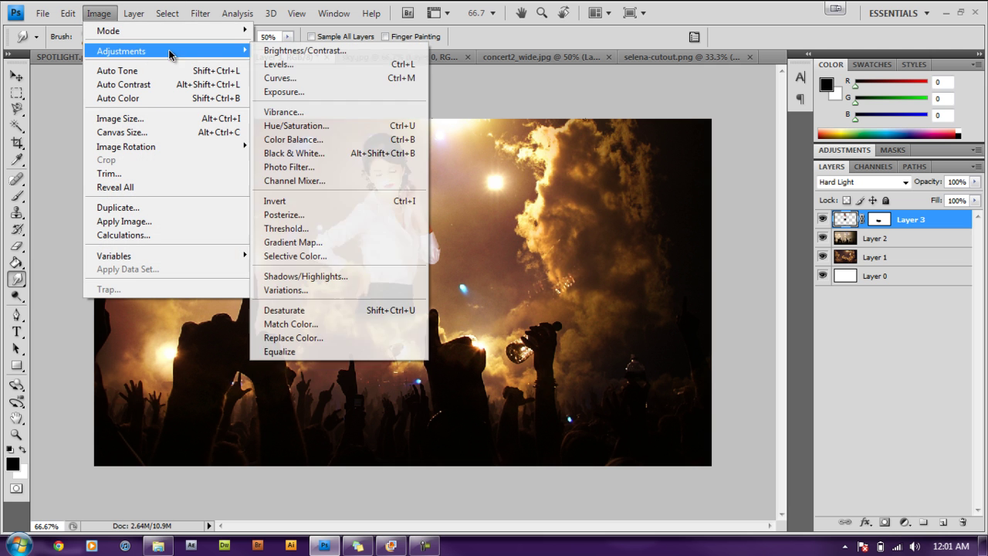
pyautogui.click(298, 64)
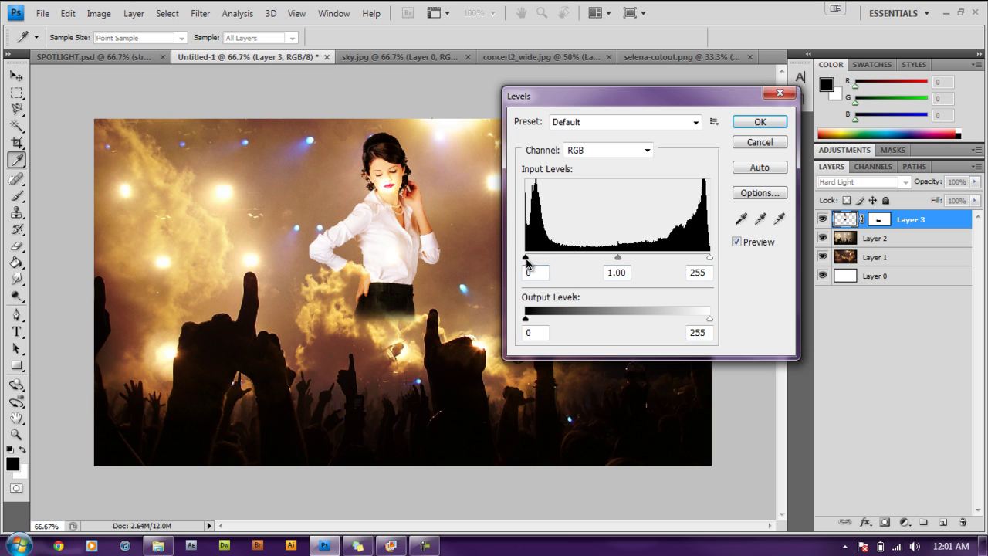
pyautogui.moveTo(526, 258)
pyautogui.mouseDown()
pyautogui.moveTo(543, 260)
pyautogui.moveTo(530, 260)
pyautogui.mouseUp()
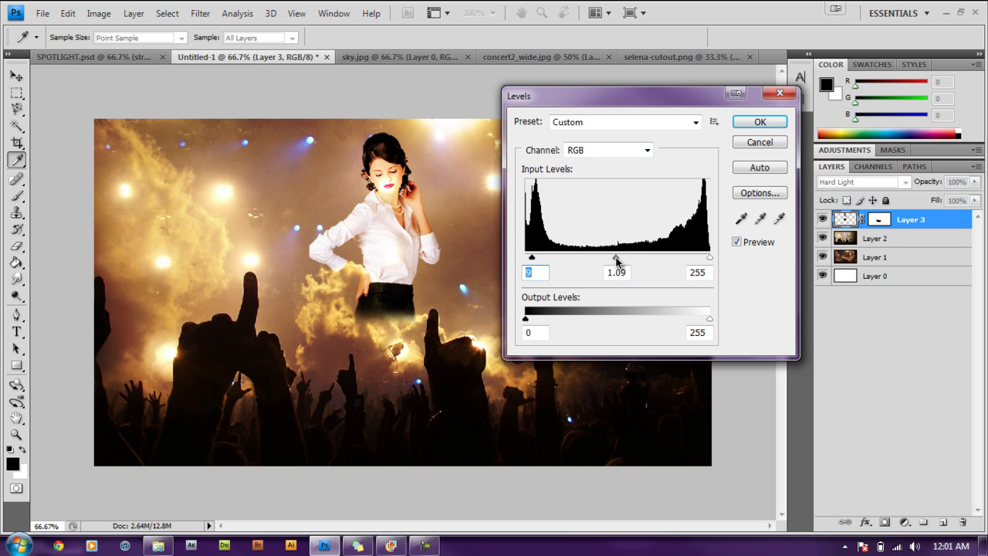
pyautogui.click(758, 127)
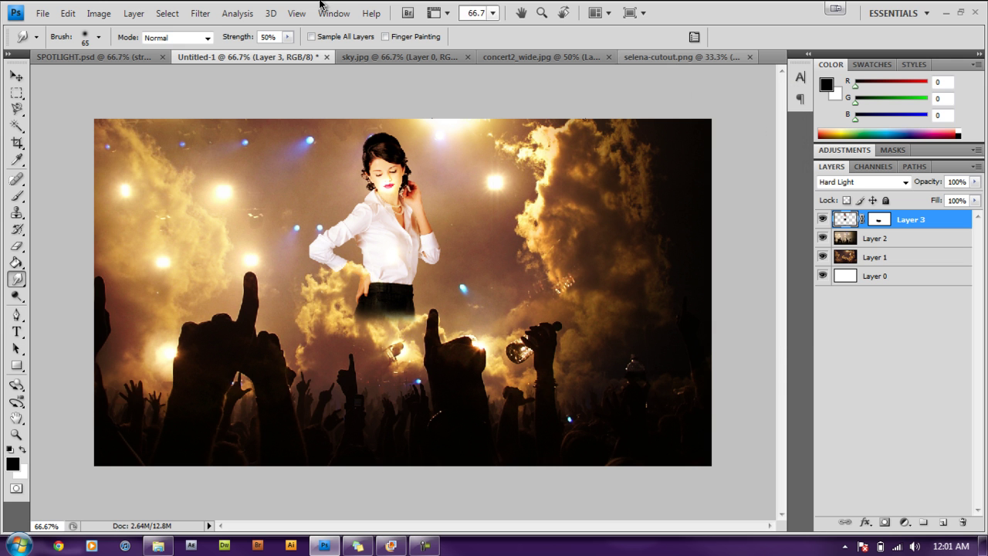
# Set the singer layer's brightness to -18 and contrast to 39.
pyautogui.click(96, 13)
pyautogui.moveTo(132, 49)
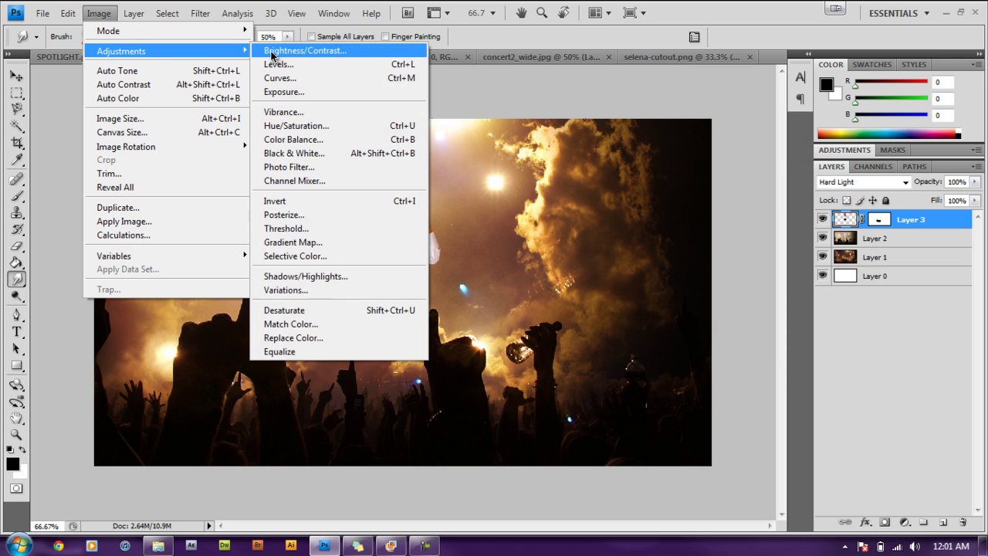
pyautogui.click(272, 51)
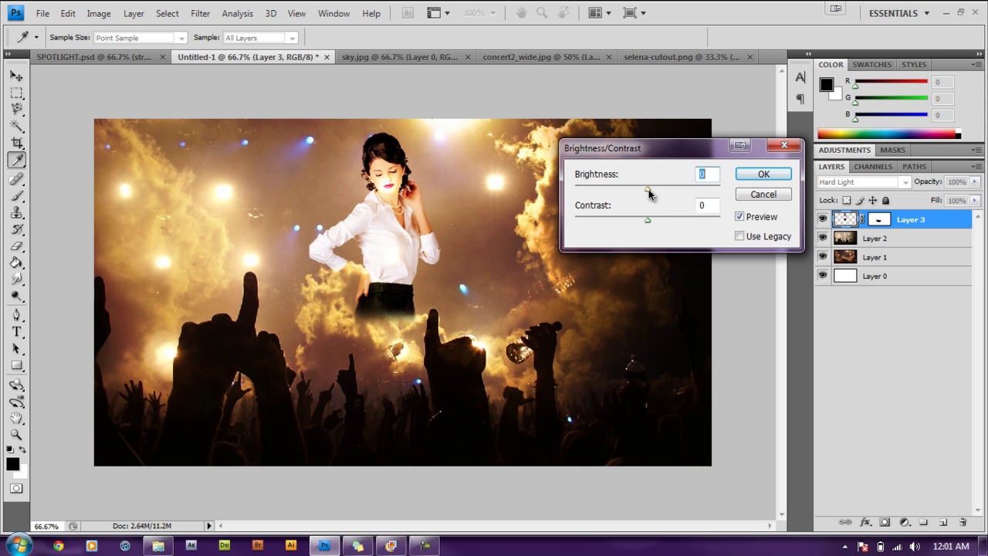
pyautogui.moveTo(649, 190); pyautogui.dragTo(676, 223)
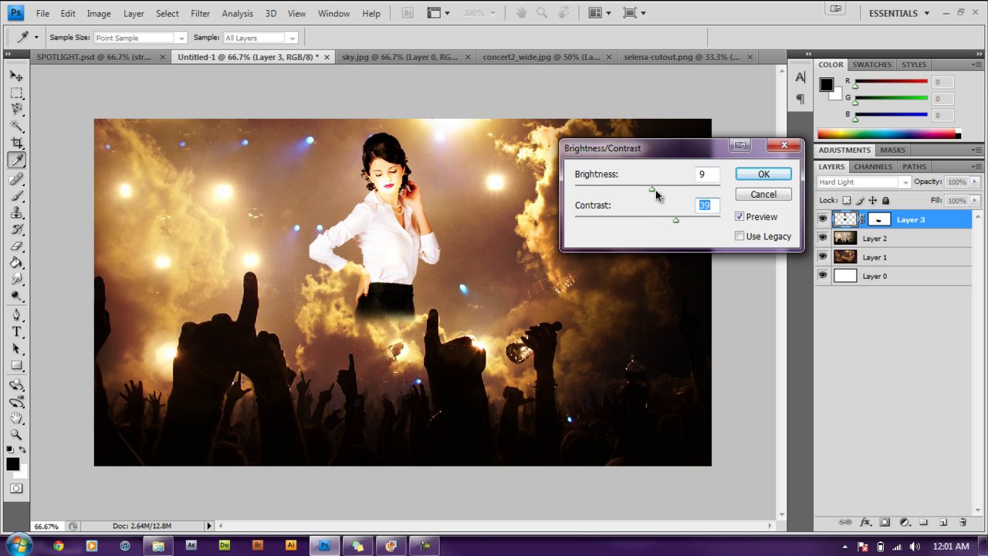
pyautogui.moveTo(653, 189); pyautogui.dragTo(640, 189)
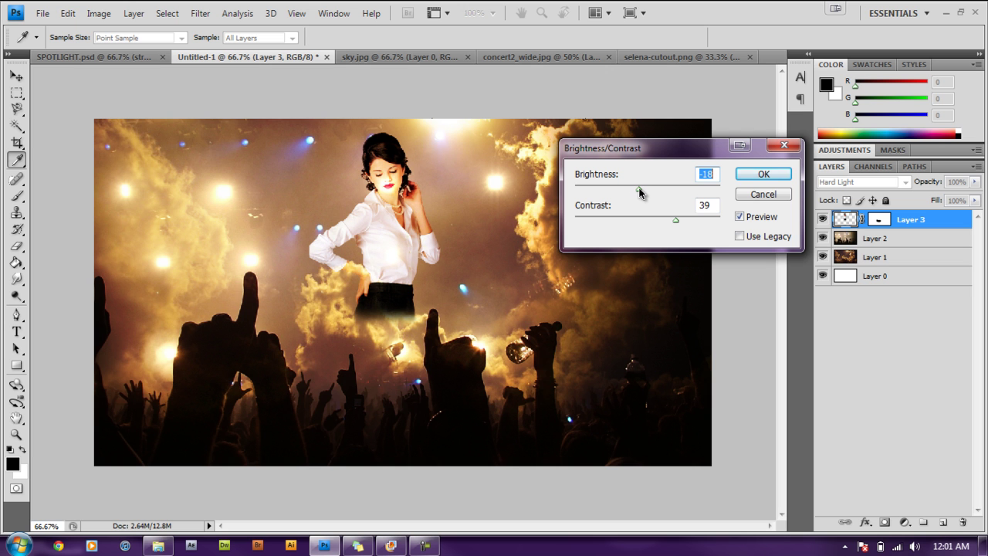
pyautogui.click(787, 176)
# Shape a slight S-curve on the singer layer's RGB channel in Curves, mapping input 33 to 26 and 204 to 211.
pyautogui.click(99, 13)
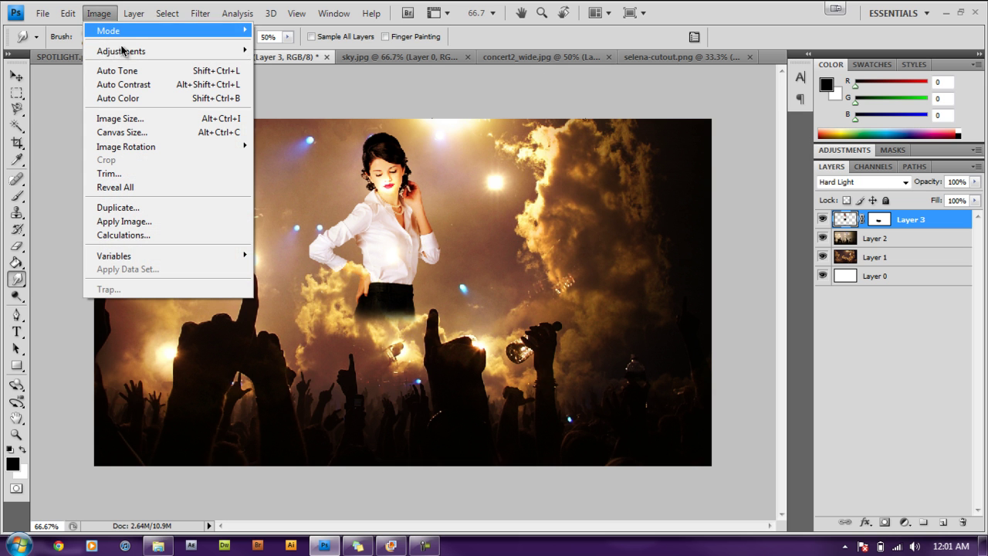
pyautogui.moveTo(122, 51)
pyautogui.click(284, 80)
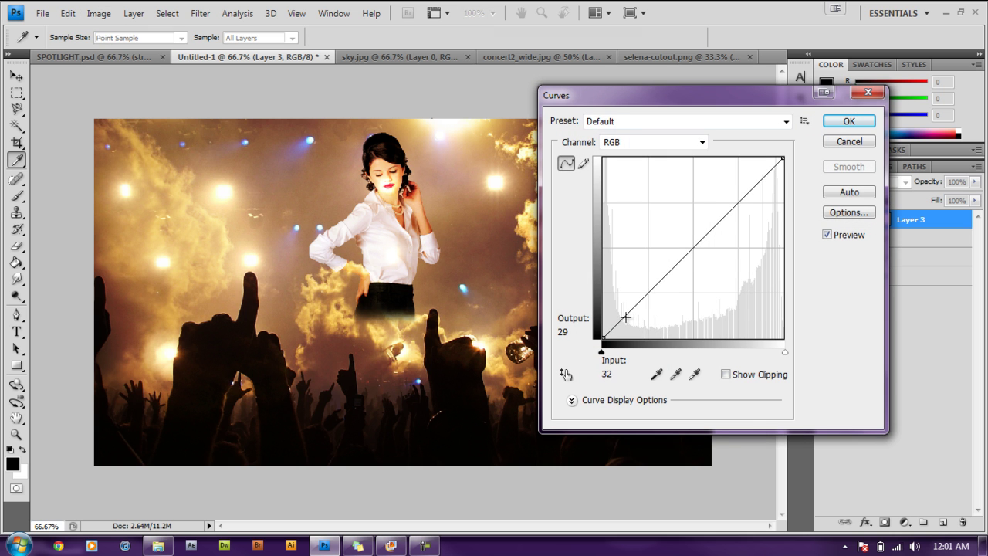
pyautogui.moveTo(626, 317); pyautogui.dragTo(626, 319)
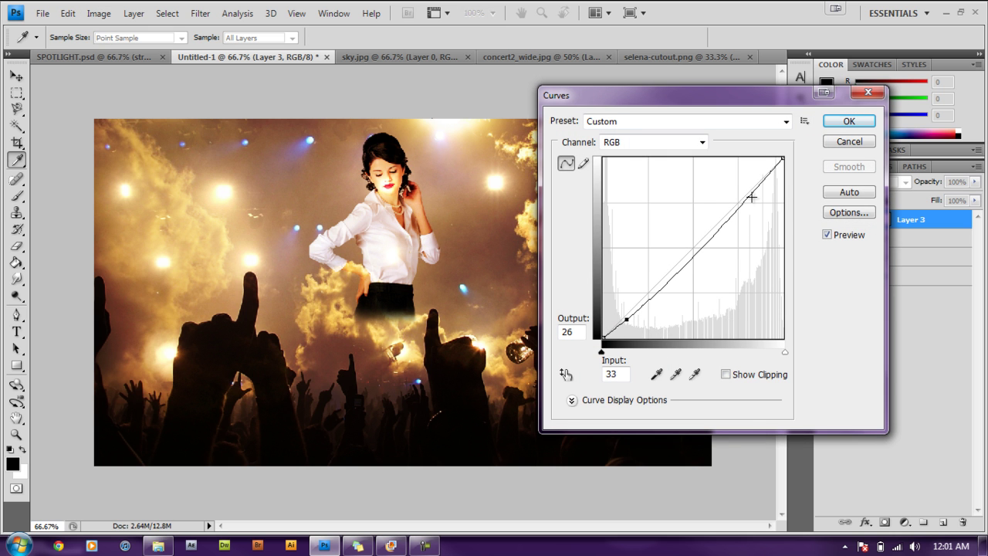
pyautogui.moveTo(751, 196); pyautogui.dragTo(747, 188)
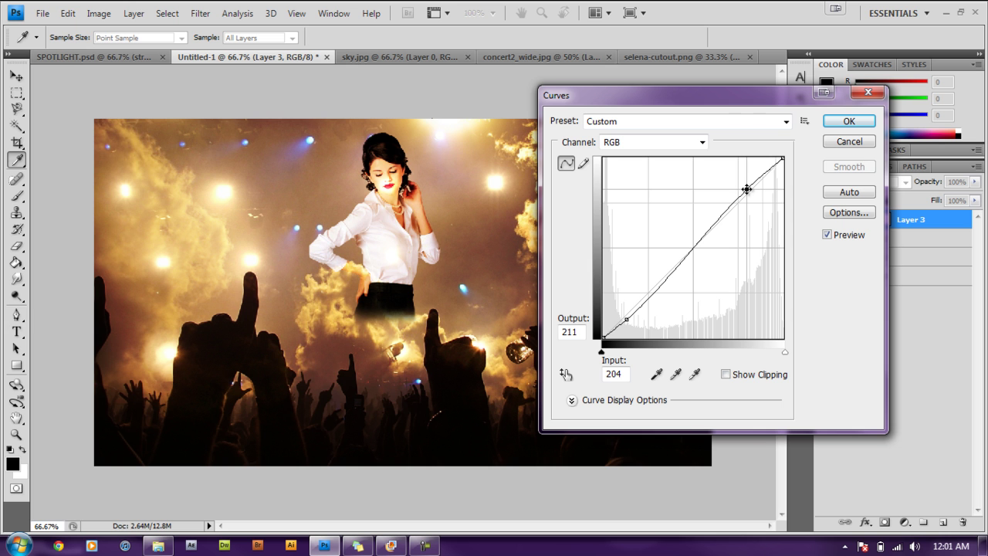
# Adjust the Blue channel curve, mapping input 24 to 29 and 208 to 194, and apply the Curves adjustment.
pyautogui.click(702, 142)
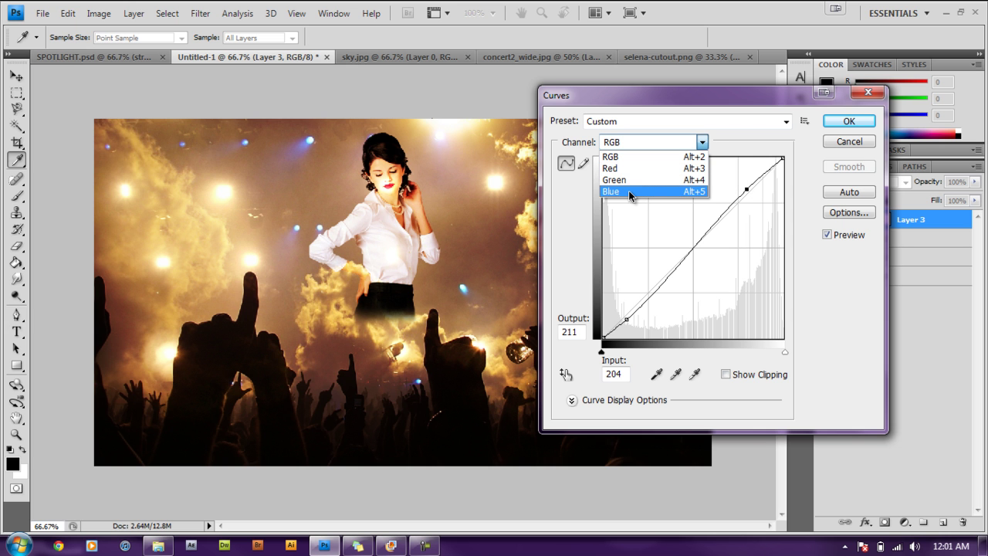
pyautogui.click(626, 193)
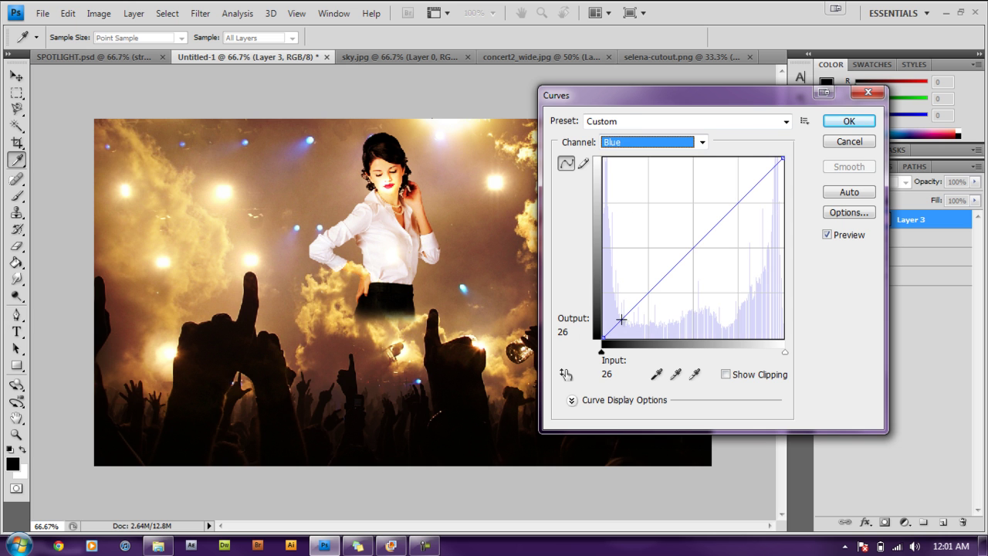
pyautogui.moveTo(621, 319); pyautogui.dragTo(620, 316)
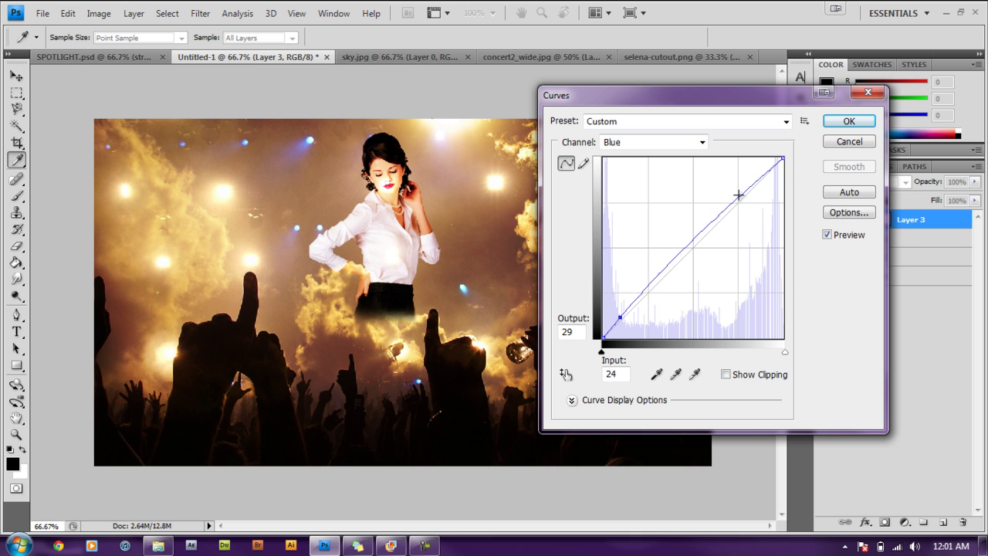
pyautogui.moveTo(743, 194); pyautogui.dragTo(749, 201)
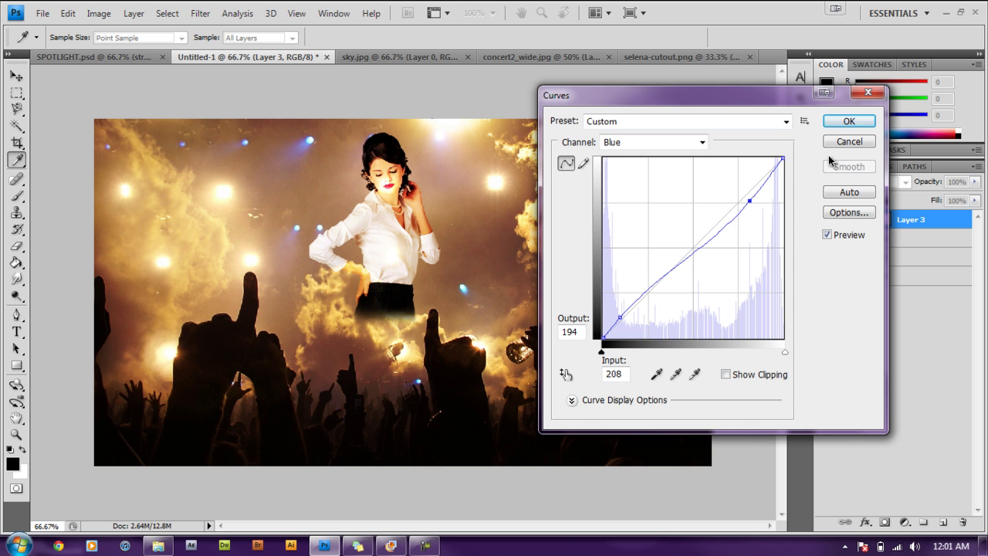
pyautogui.click(849, 122)
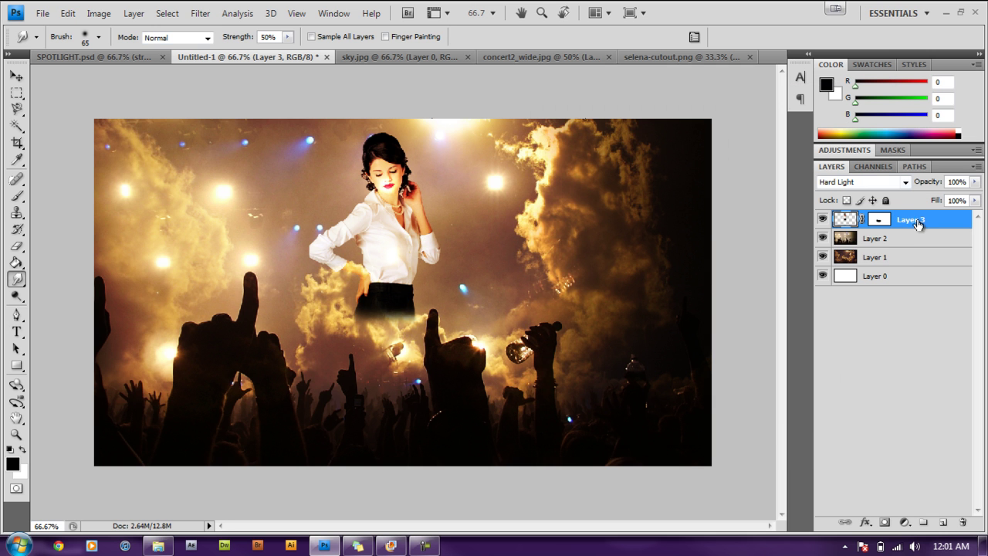
# Add a Multiply drop shadow with 36% opacity to the singer layer.
pyautogui.moveTo(917, 224)
pyautogui.mouseDown()
pyautogui.moveTo(917, 266)
pyautogui.moveTo(916, 222)
pyautogui.mouseUp()
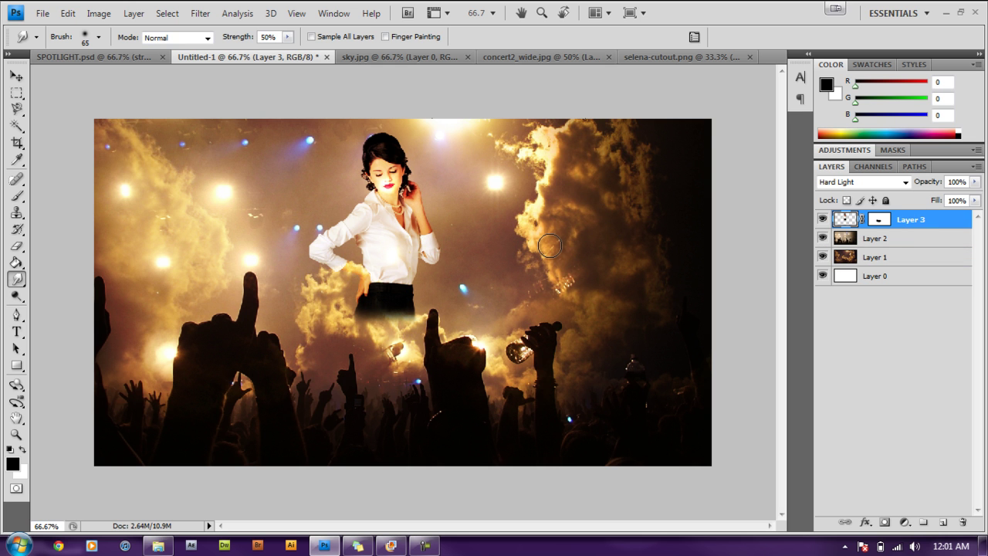
pyautogui.rightClick(908, 224)
pyautogui.click(840, 211)
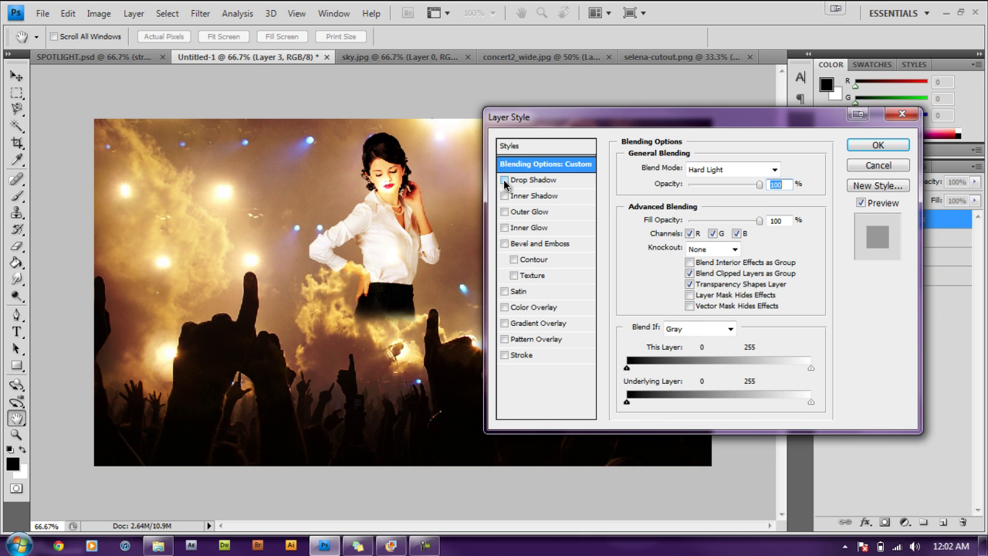
pyautogui.click(505, 181)
pyautogui.click(539, 184)
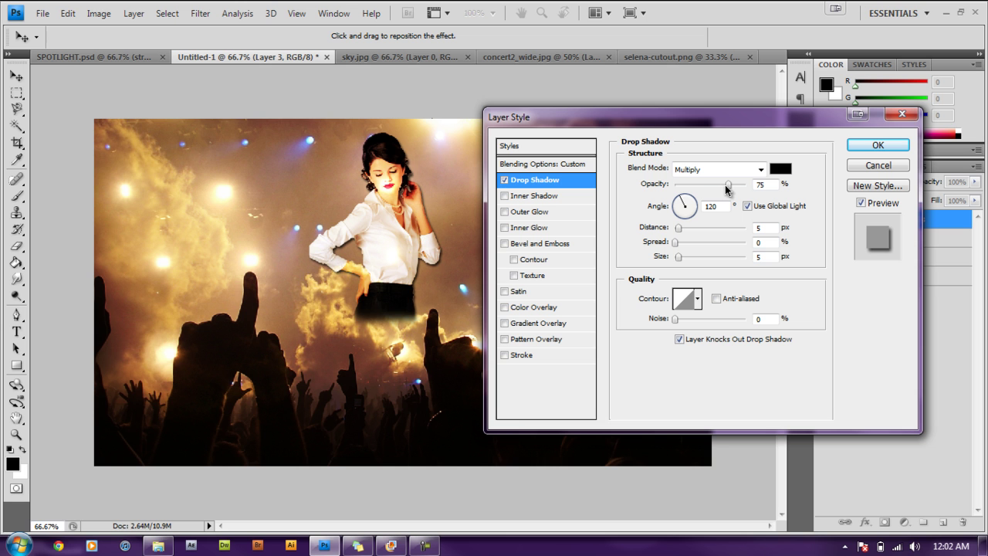
pyautogui.moveTo(729, 187); pyautogui.dragTo(717, 187)
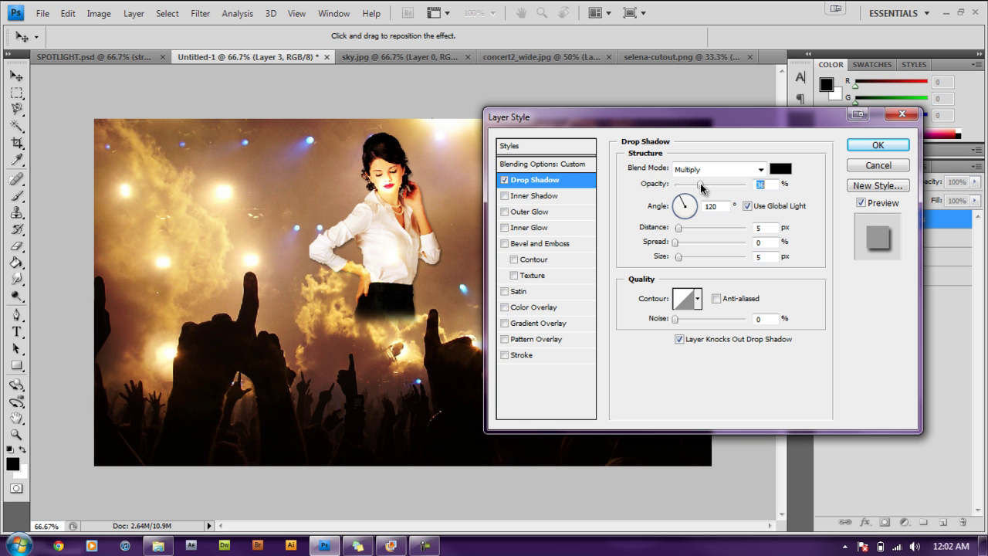
pyautogui.click(866, 147)
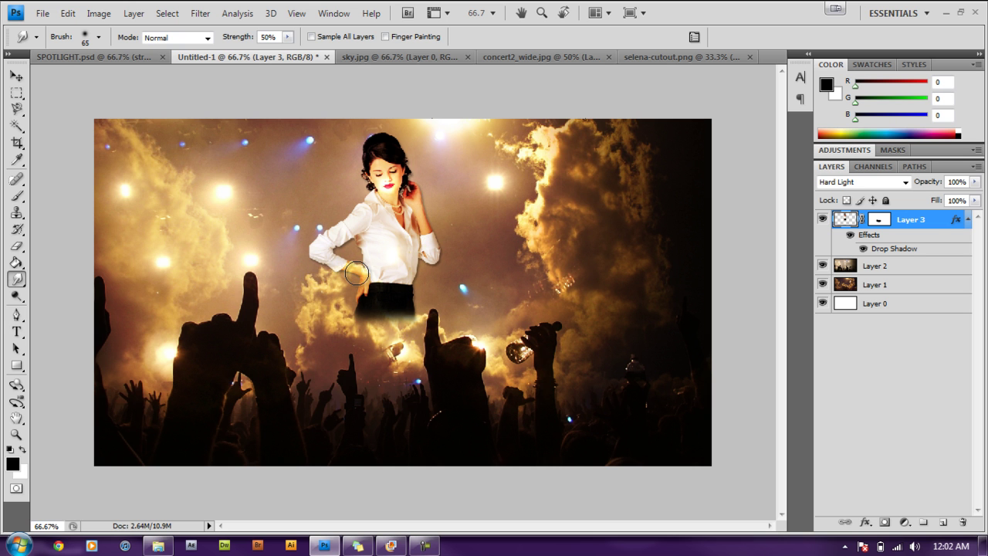
# Create a new layer above the singer and fill it with black.
pyautogui.click(943, 523)
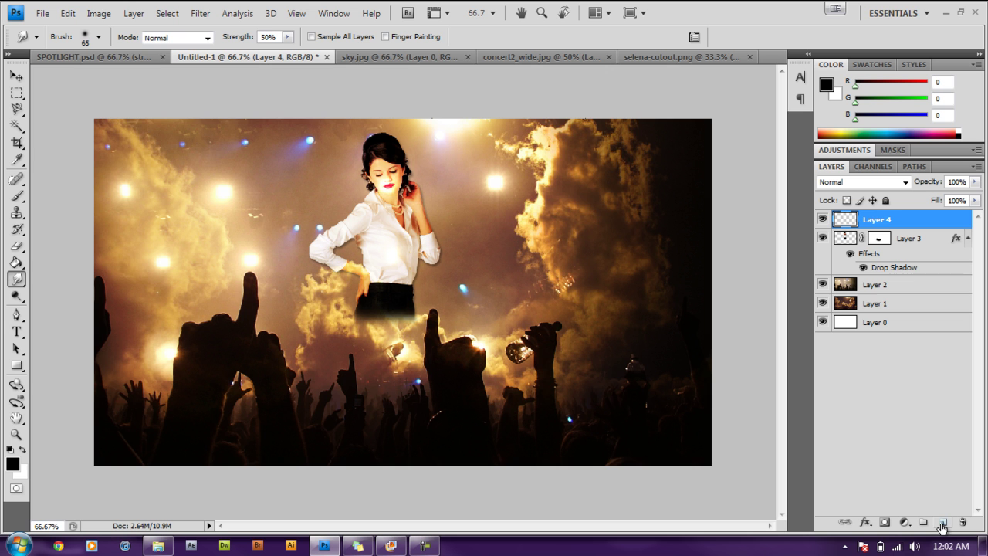
pyautogui.click(15, 263)
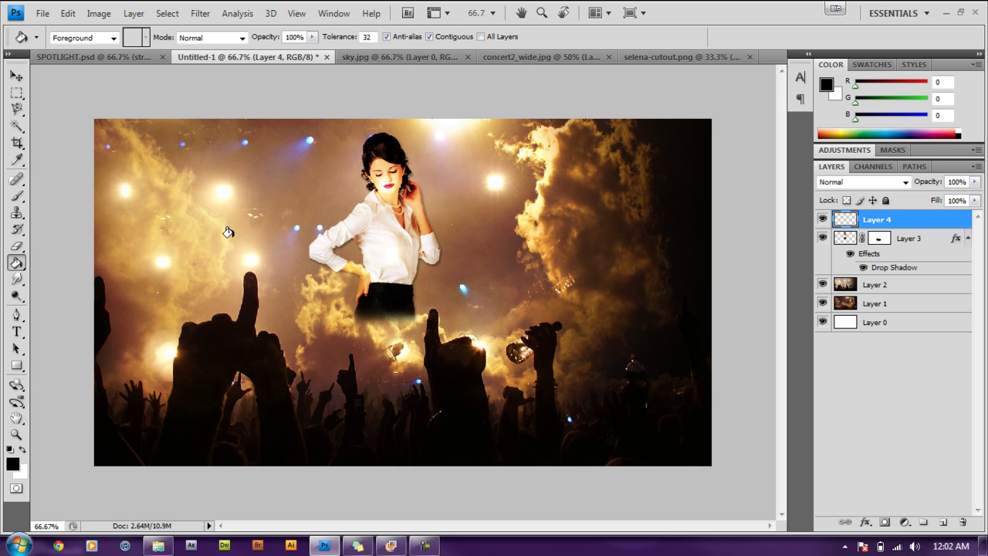
pyautogui.click(232, 236)
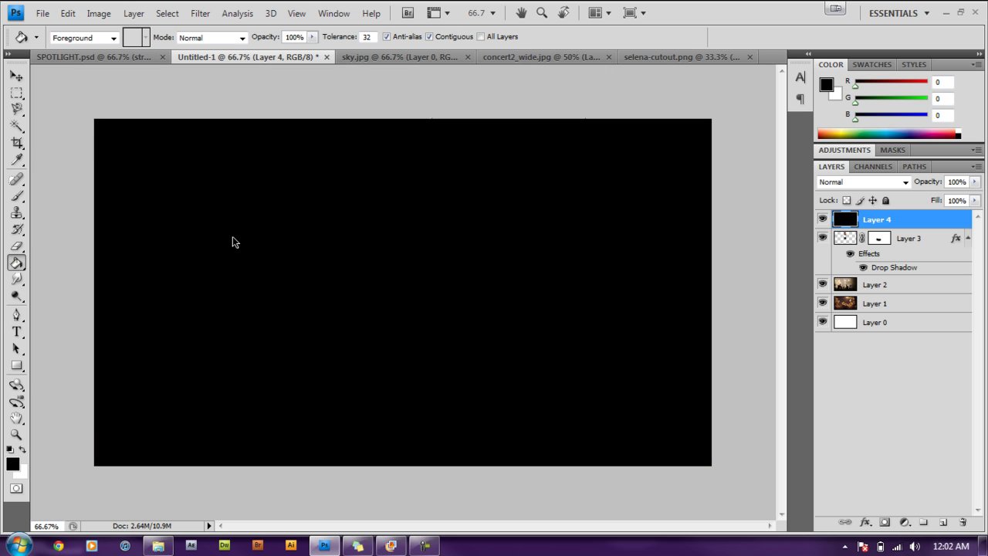
# Render a Movie Prime lens flare at 100% brightness on the black layer.
pyautogui.click(200, 13)
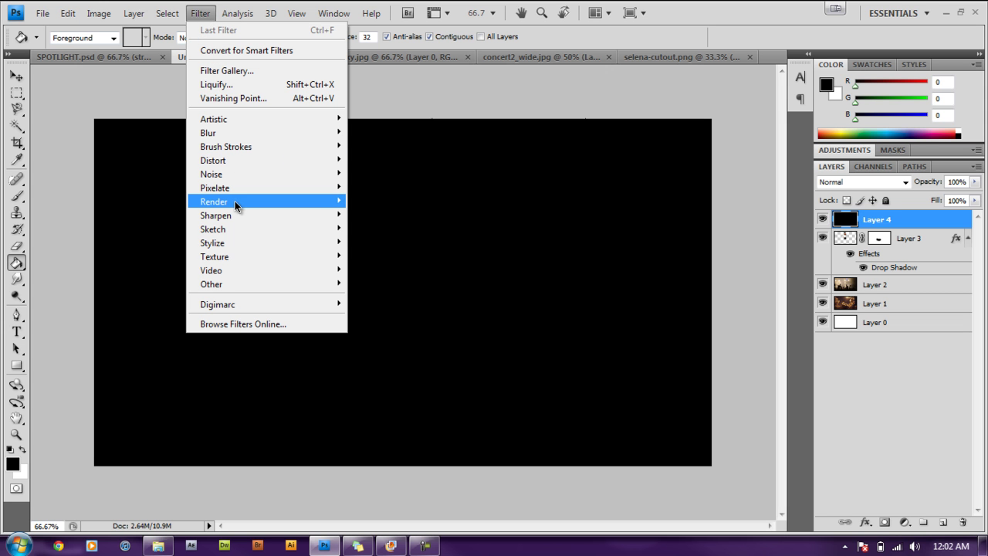
pyautogui.moveTo(235, 200)
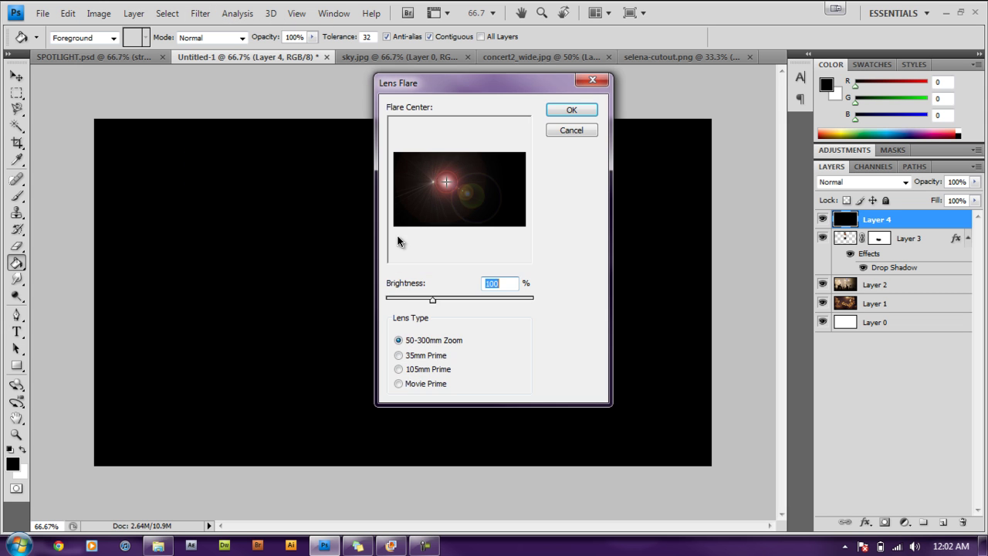
pyautogui.click(399, 384)
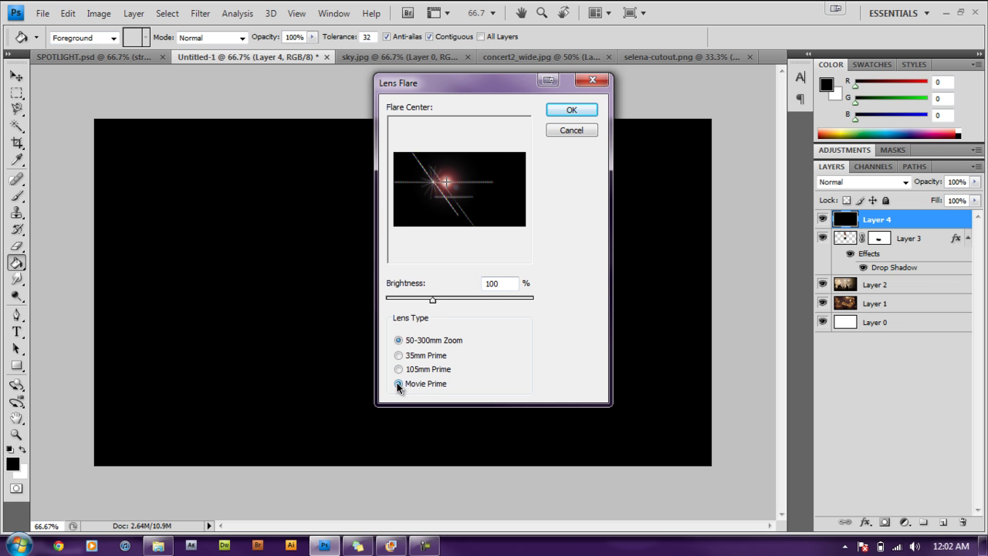
pyautogui.click(571, 111)
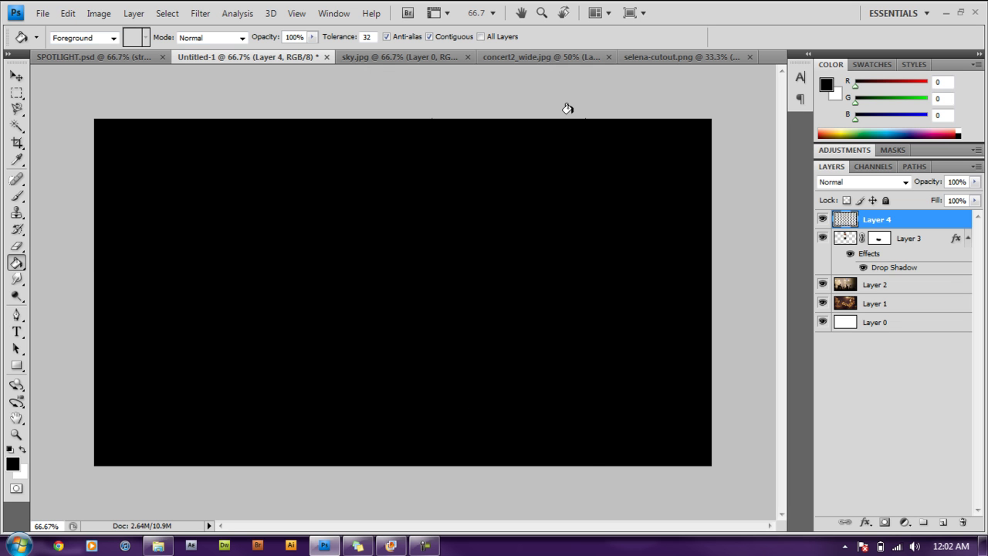
# Set the lens flare layer's blend mode to Screen.
pyautogui.click(903, 182)
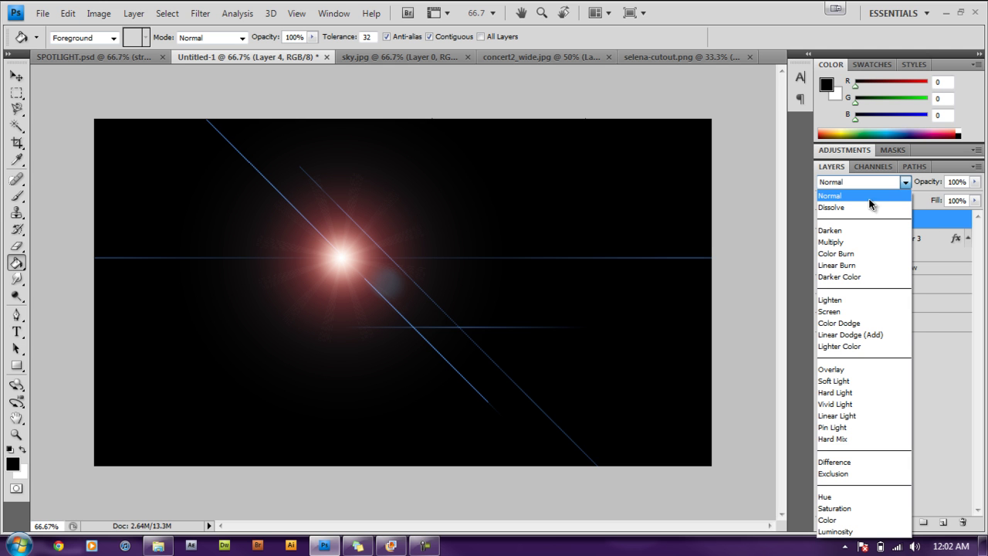
pyautogui.click(830, 312)
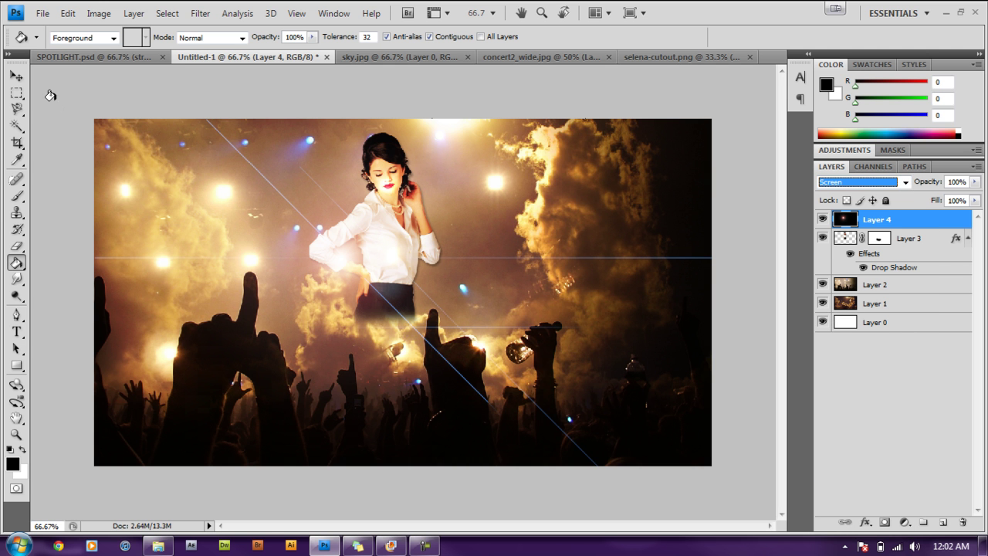
# Center the lens flare on the singer's torso and place its layer directly beneath the singer layer.
pyautogui.click(17, 77)
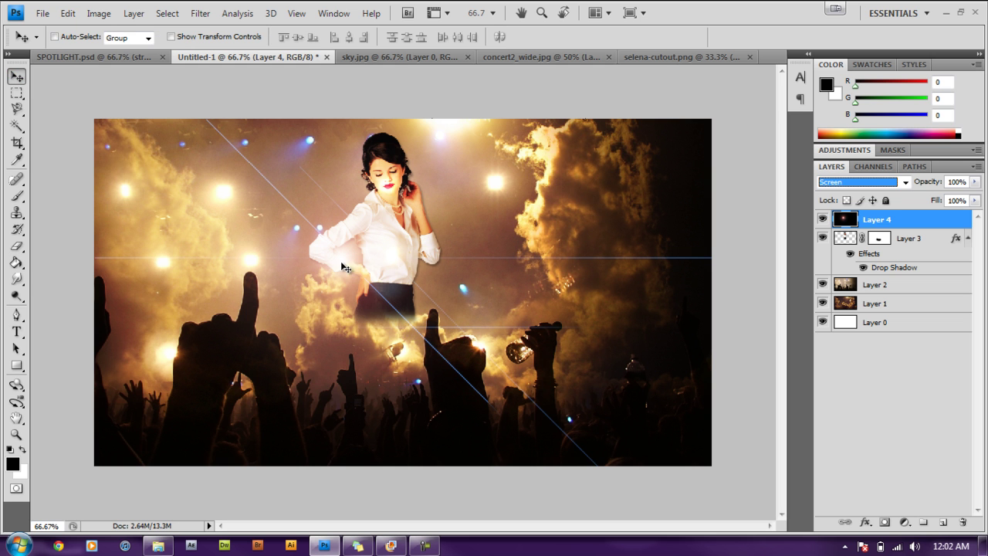
pyautogui.moveTo(345, 268); pyautogui.dragTo(387, 252)
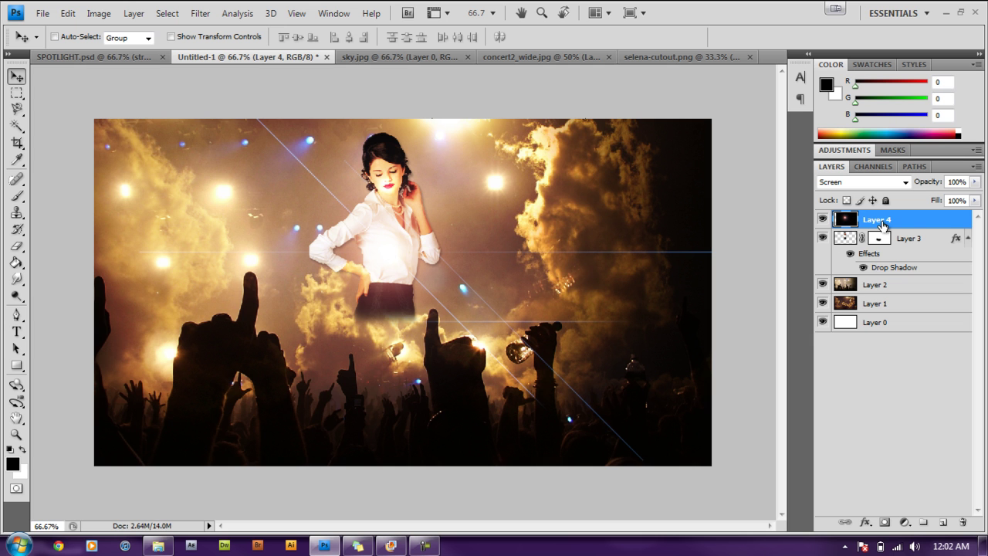
pyautogui.moveTo(909, 226); pyautogui.dragTo(910, 269)
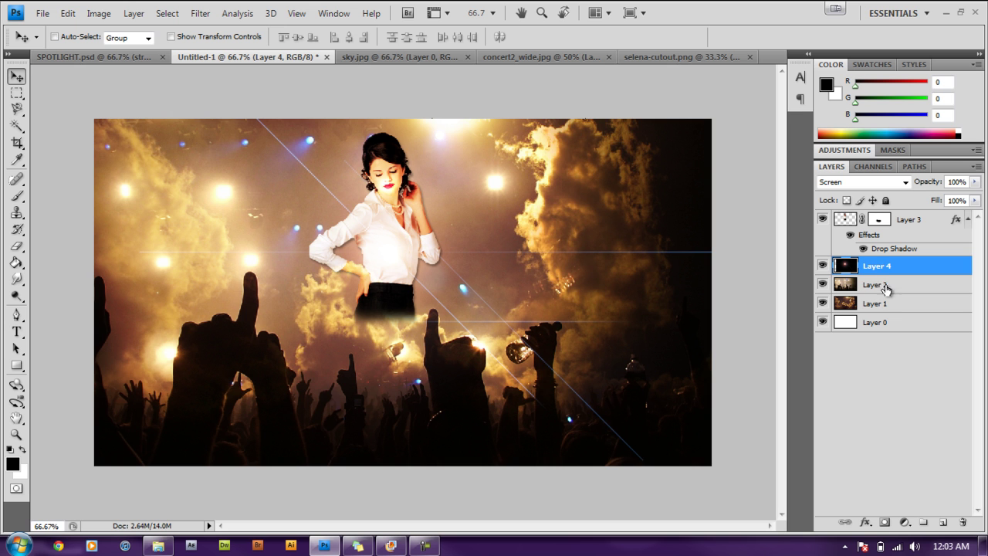
# Add a layer mask to the lens flare layer and paint out the flare streaks right of the singer with a soft 100 px black brush.
pyautogui.click(885, 522)
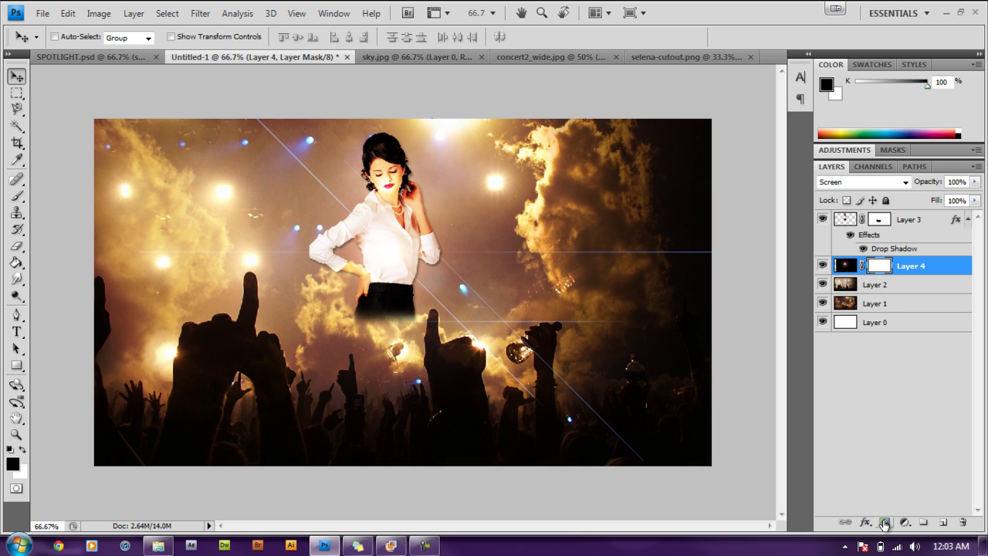
pyautogui.click(17, 196)
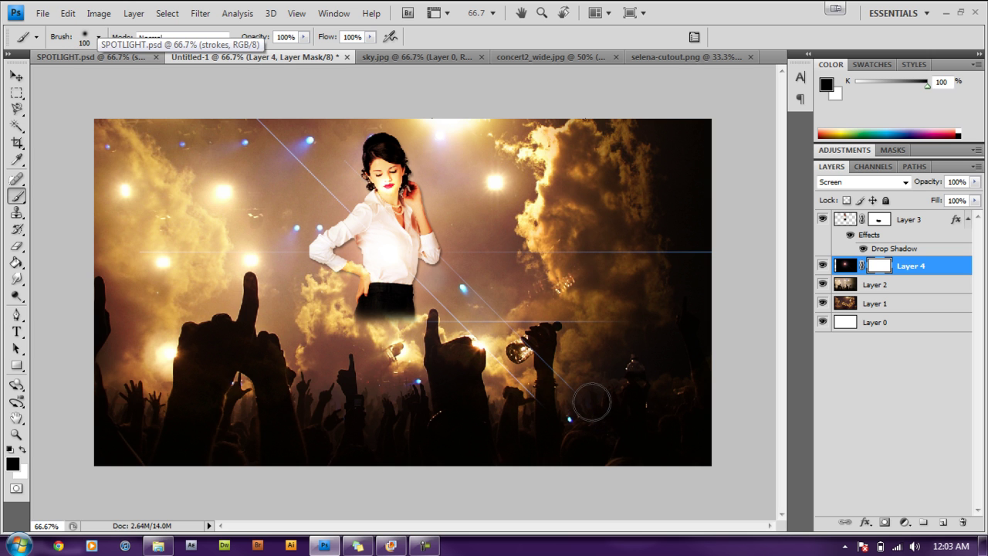
pyautogui.moveTo(589, 402)
pyautogui.mouseDown()
pyautogui.moveTo(537, 353)
pyautogui.moveTo(563, 401)
pyautogui.moveTo(517, 371)
pyautogui.moveTo(531, 390)
pyautogui.mouseUp()
pyautogui.moveTo(626, 356)
pyautogui.mouseDown()
pyautogui.moveTo(655, 335)
pyautogui.moveTo(623, 328)
pyautogui.mouseUp()
pyautogui.moveTo(657, 251)
pyautogui.mouseDown()
pyautogui.moveTo(636, 252)
pyautogui.moveTo(699, 252)
pyautogui.moveTo(559, 254)
pyautogui.moveTo(588, 256)
pyautogui.mouseUp()
pyautogui.moveTo(563, 322); pyautogui.dragTo(548, 325)
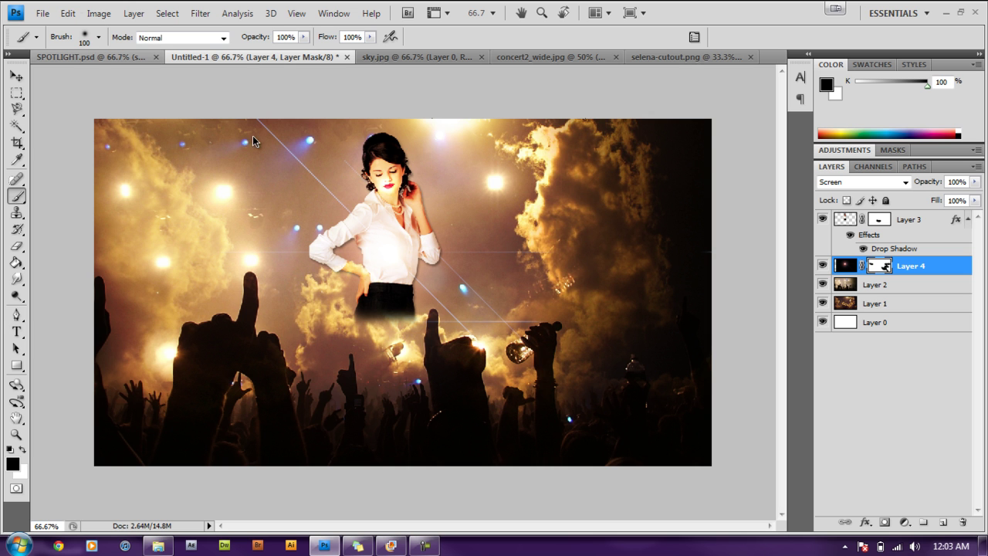
# View the finished SPOTLIGHT.psd for reference and add a new layer above the singer in Untitled-1.
pyautogui.click(99, 57)
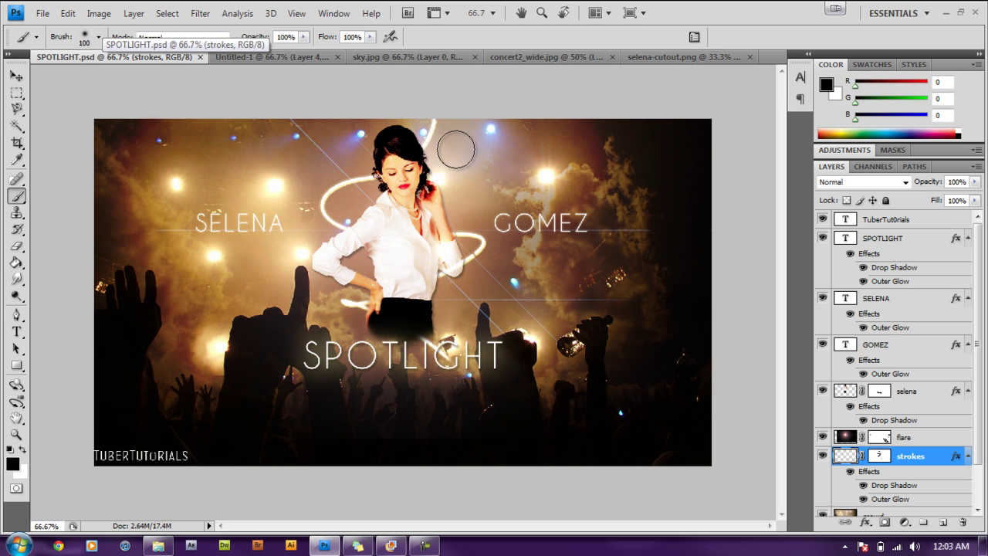
pyautogui.click(251, 58)
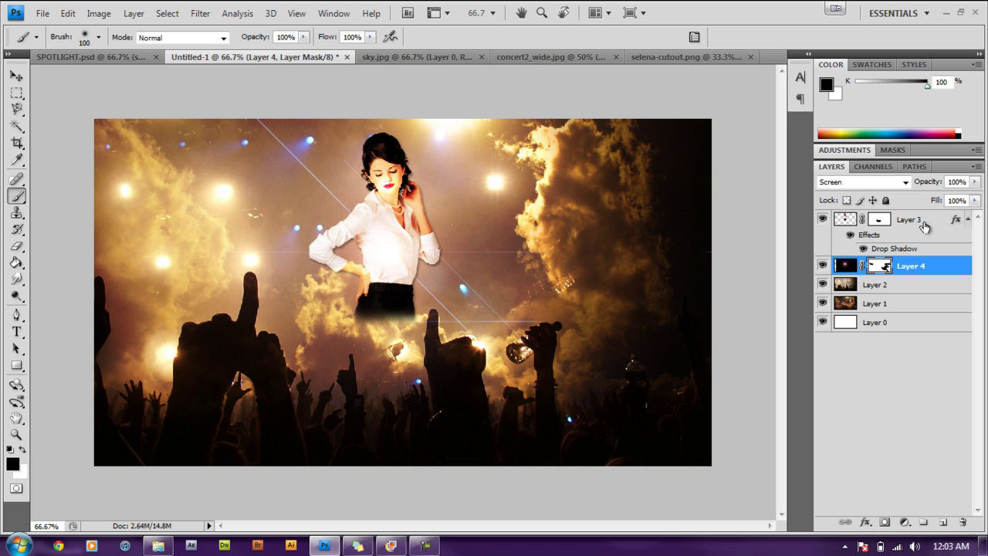
pyautogui.click(925, 224)
pyautogui.click(942, 525)
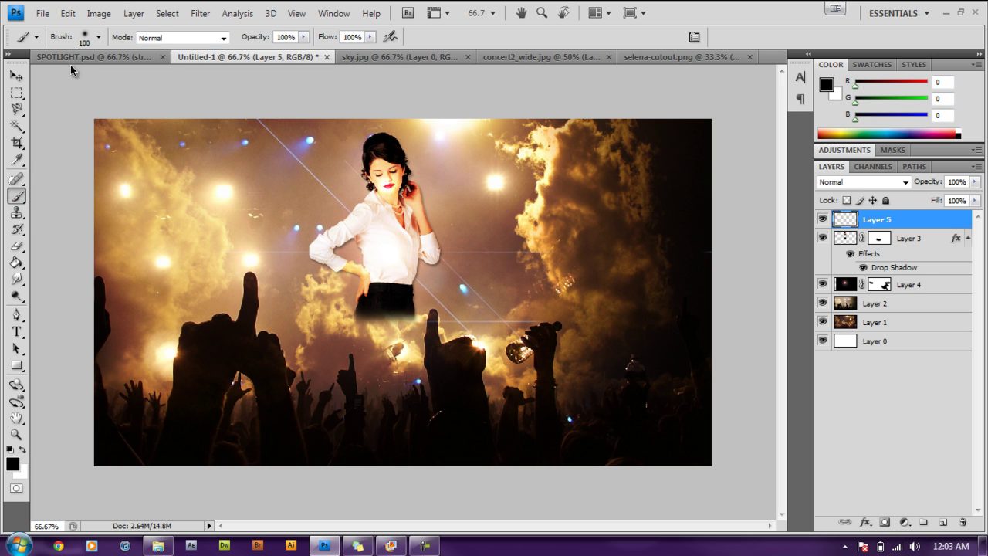
# Set the brush to a 5 px tip with 100% hardness and make white the foreground color.
pyautogui.click(98, 37)
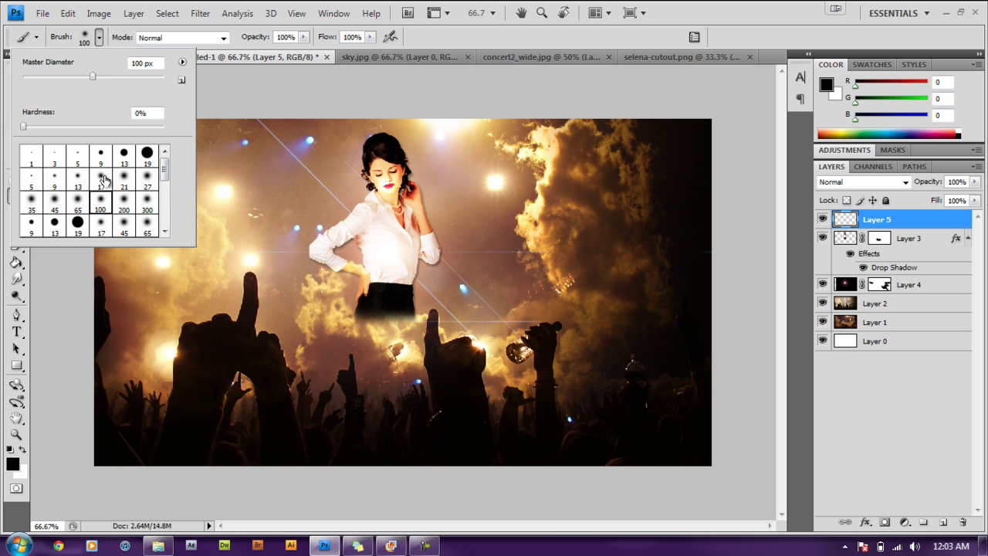
pyautogui.click(81, 157)
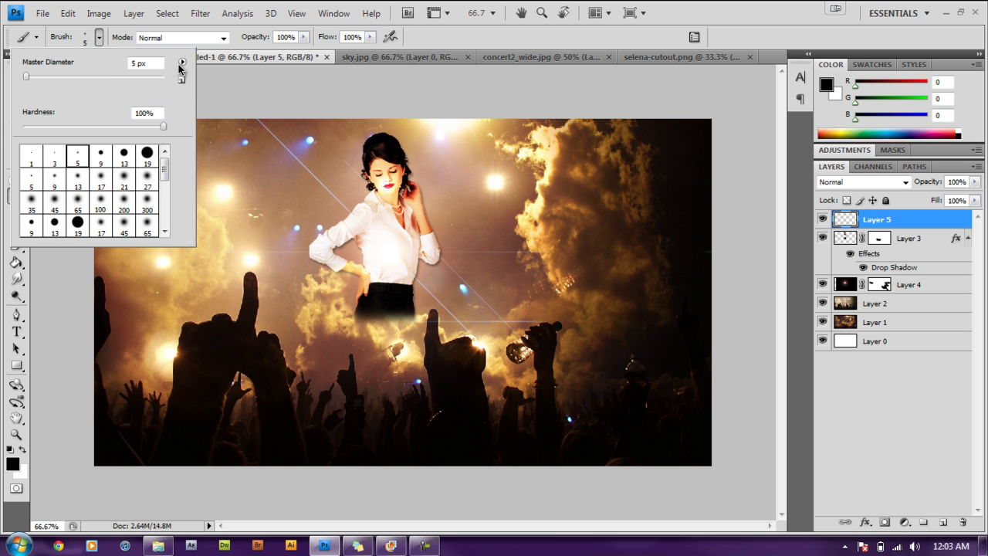
pyautogui.click(689, 10)
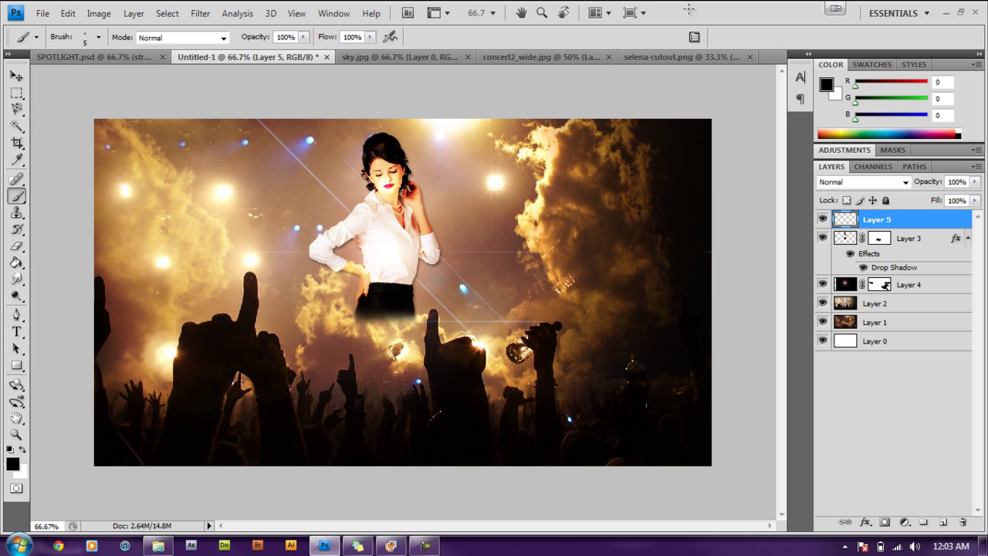
pyautogui.click(22, 450)
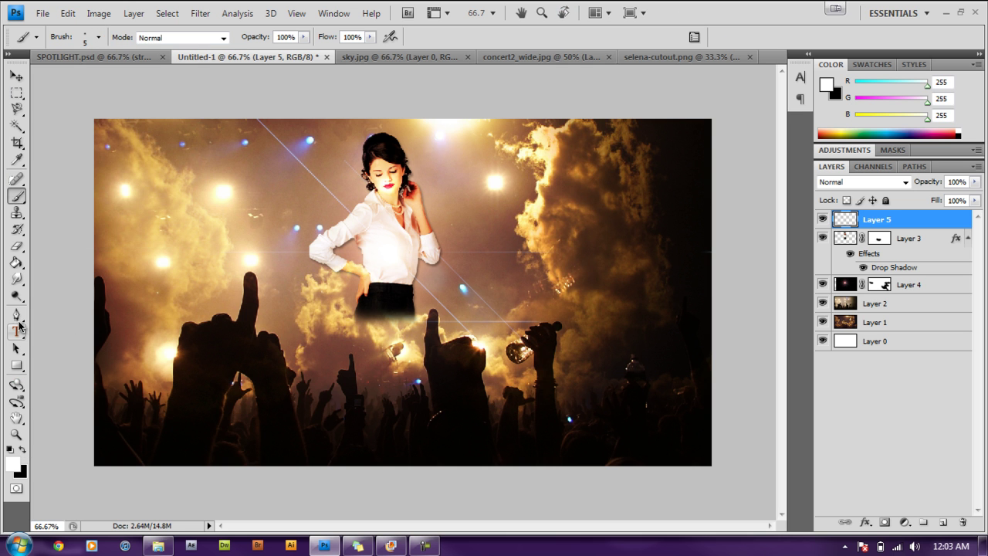
# Draw a curved Pen tool path winding around the singer from the image's upper edge down to the raised hands.
pyautogui.moveTo(21, 317); pyautogui.dragTo(48, 318)
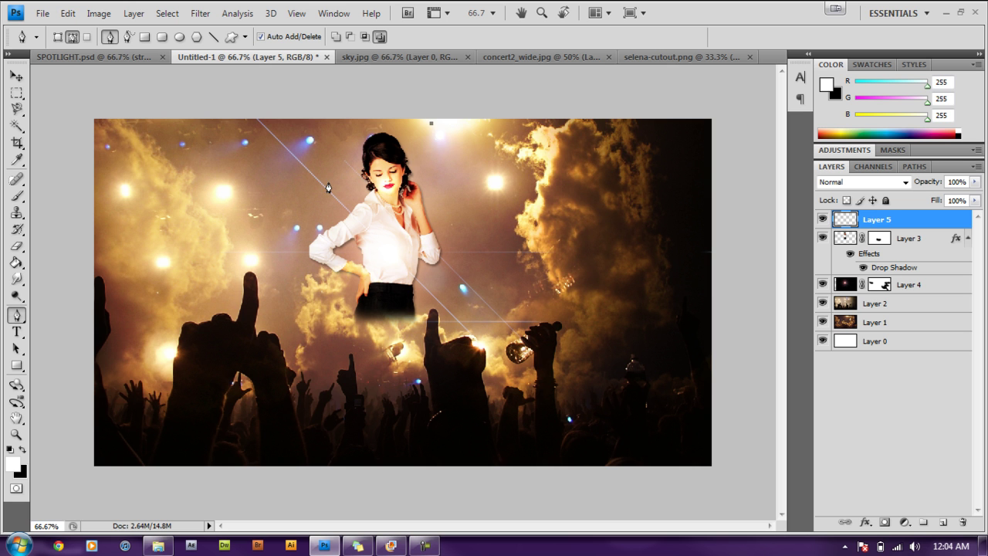
pyautogui.moveTo(338, 181); pyautogui.dragTo(285, 190)
pyautogui.moveTo(463, 245); pyautogui.dragTo(577, 248)
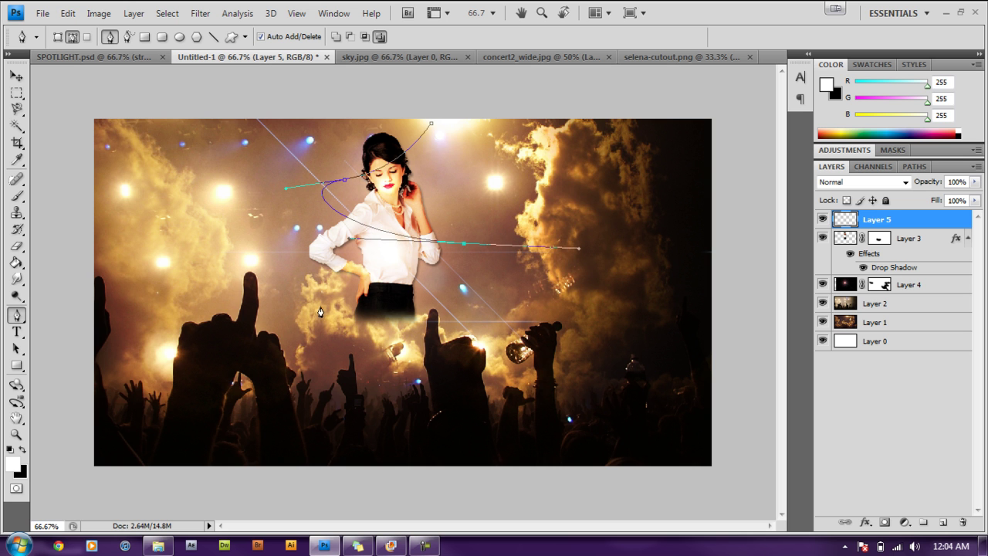
pyautogui.moveTo(342, 302)
pyautogui.mouseDown()
pyautogui.moveTo(332, 312)
pyautogui.moveTo(336, 304)
pyautogui.mouseUp()
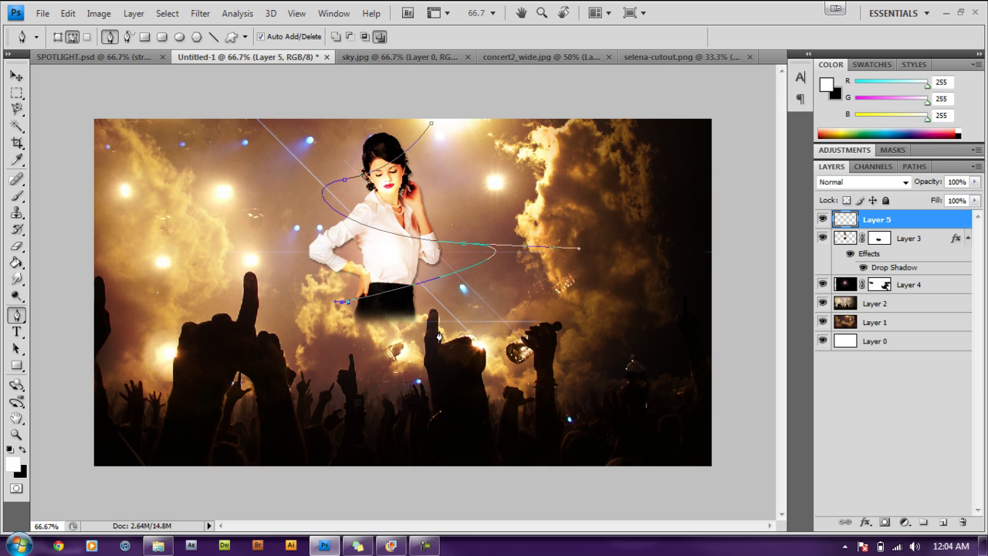
pyautogui.moveTo(480, 363); pyautogui.dragTo(579, 415)
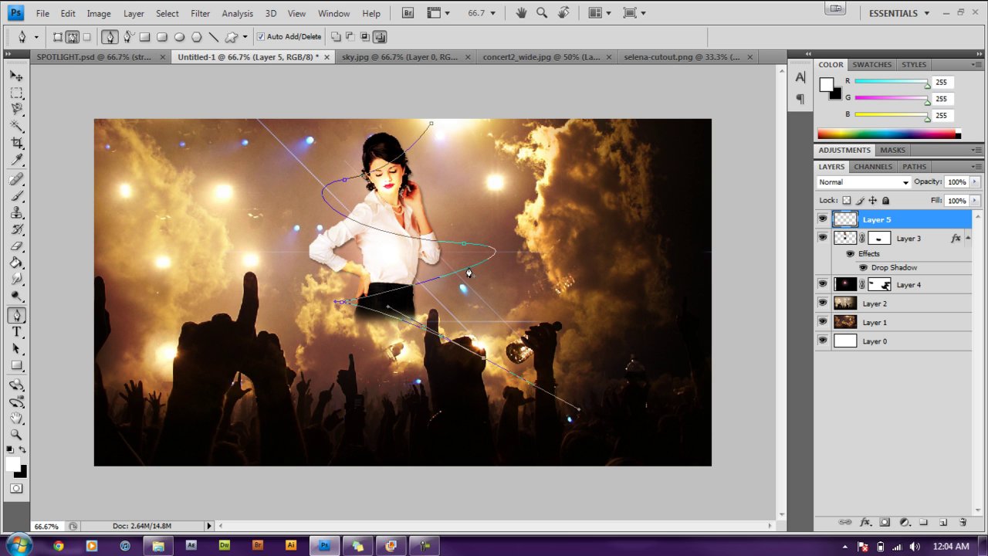
# Stroke the path with the Brush, leaving Simulate Pressure off, and delete the path.
pyautogui.rightClick(469, 271)
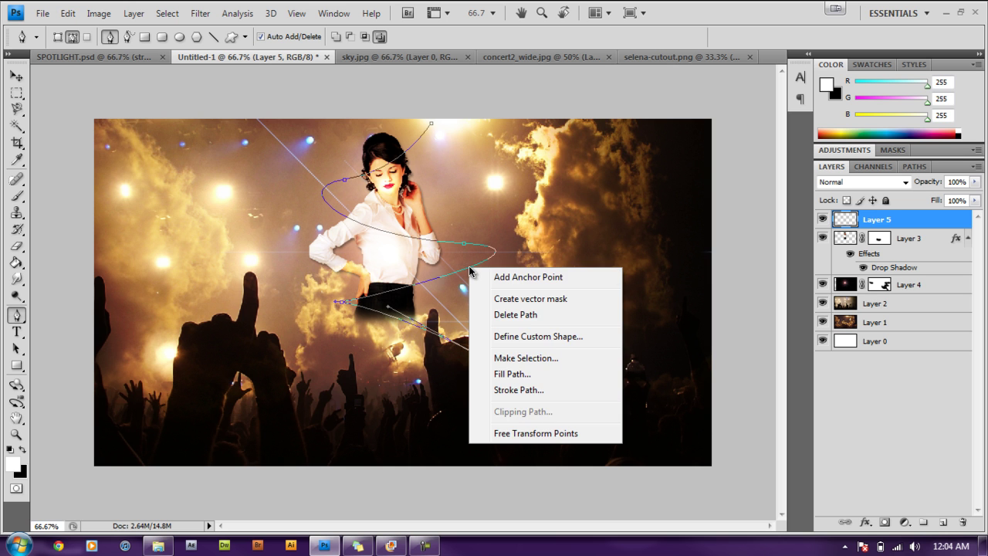
pyautogui.click(542, 387)
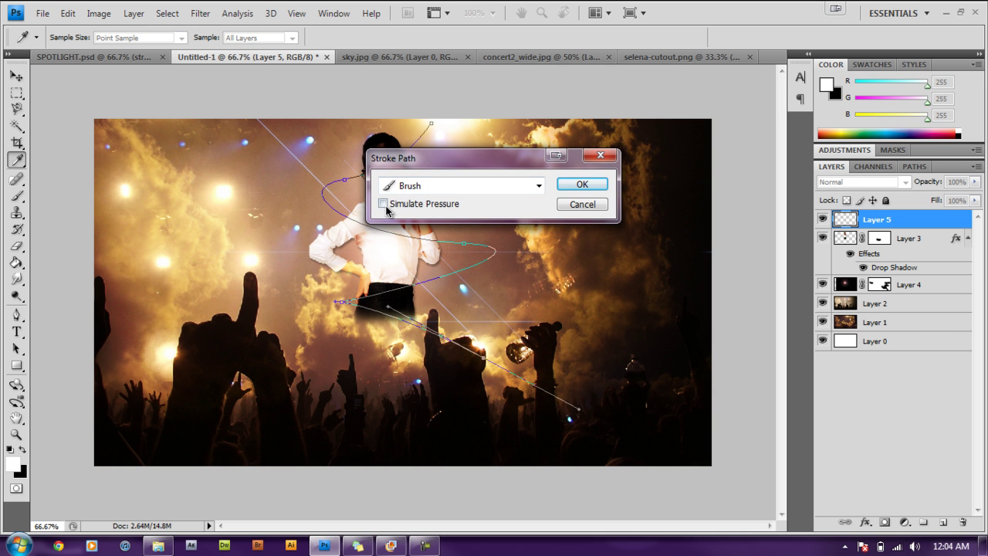
pyautogui.click(580, 186)
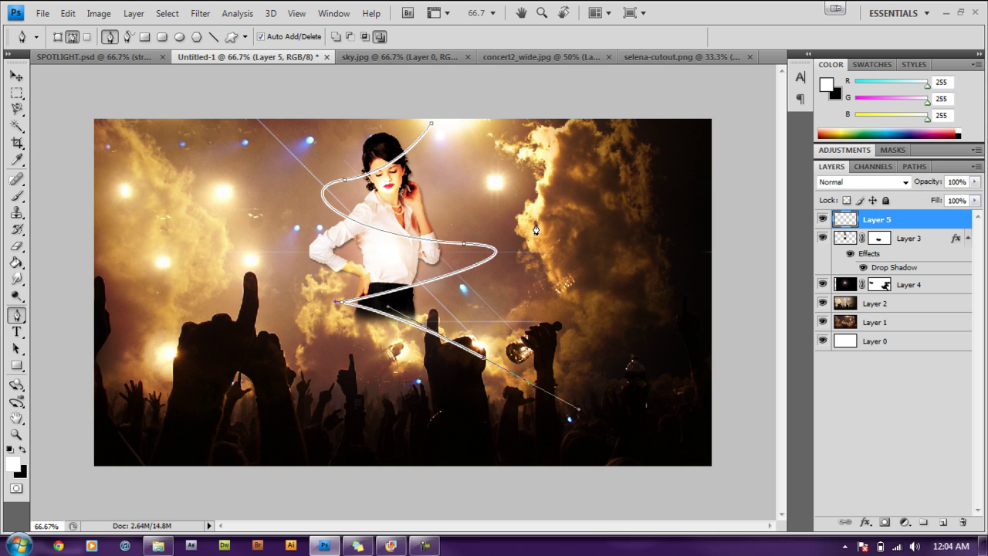
pyautogui.rightClick(484, 268)
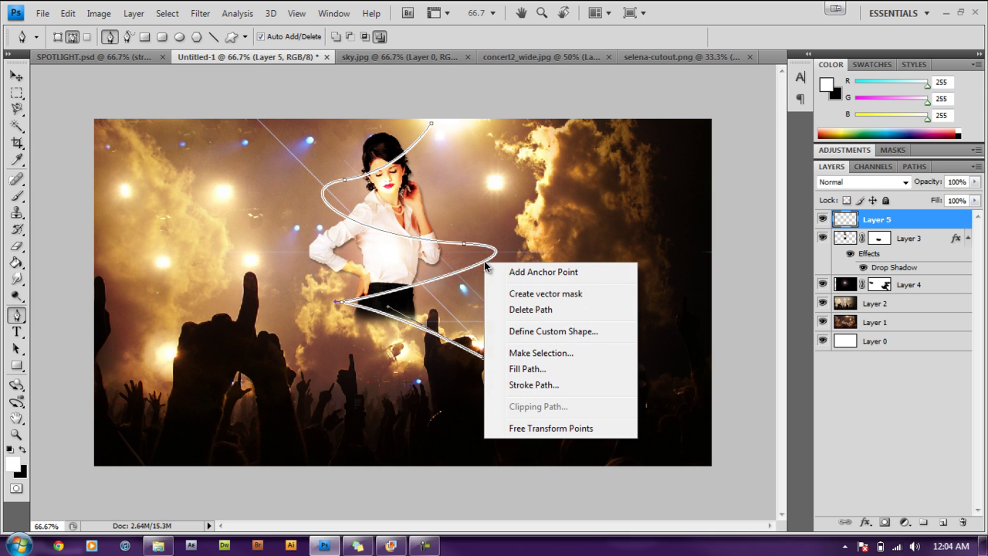
pyautogui.click(530, 309)
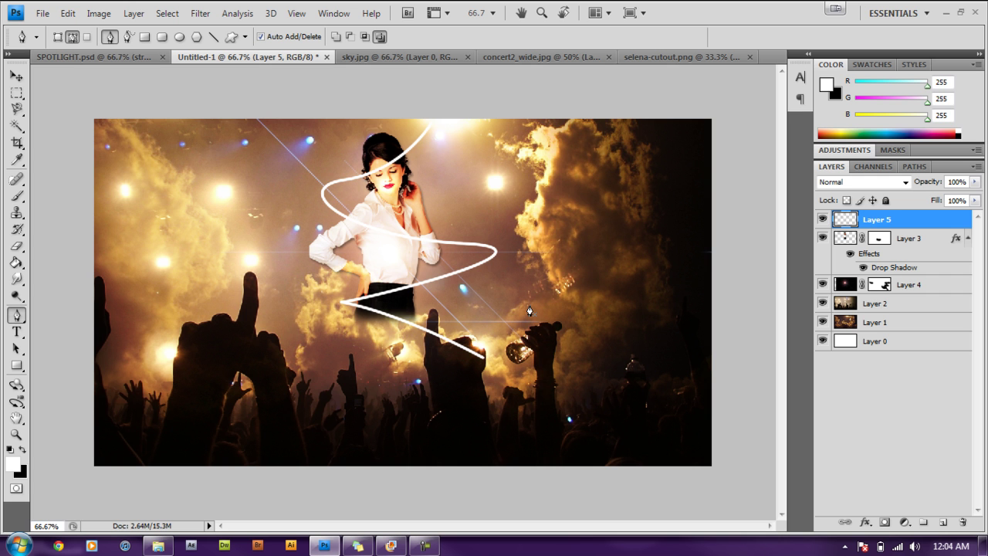
# Move the white stroke layer directly beneath the singer layer and add a layer mask to it.
pyautogui.moveTo(900, 224); pyautogui.dragTo(908, 270)
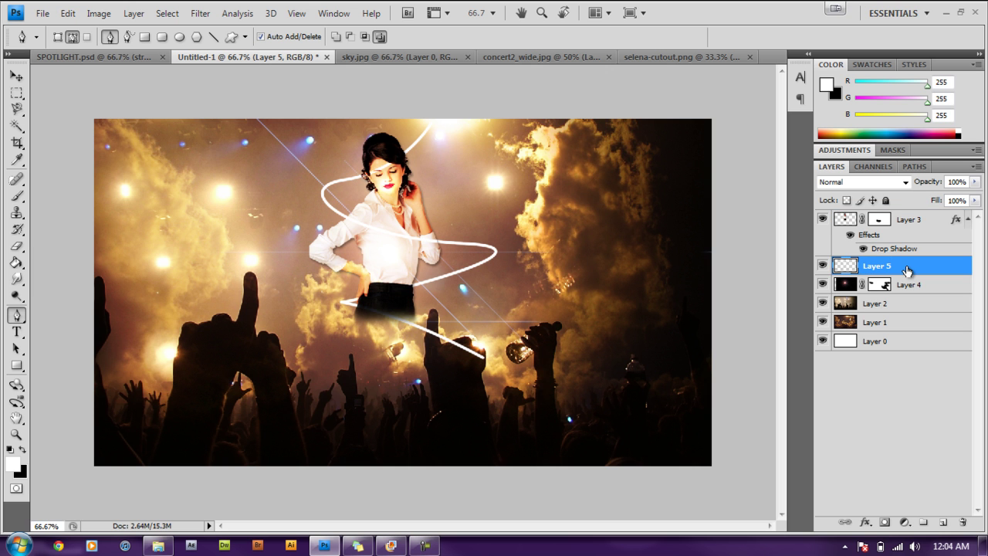
pyautogui.click(884, 523)
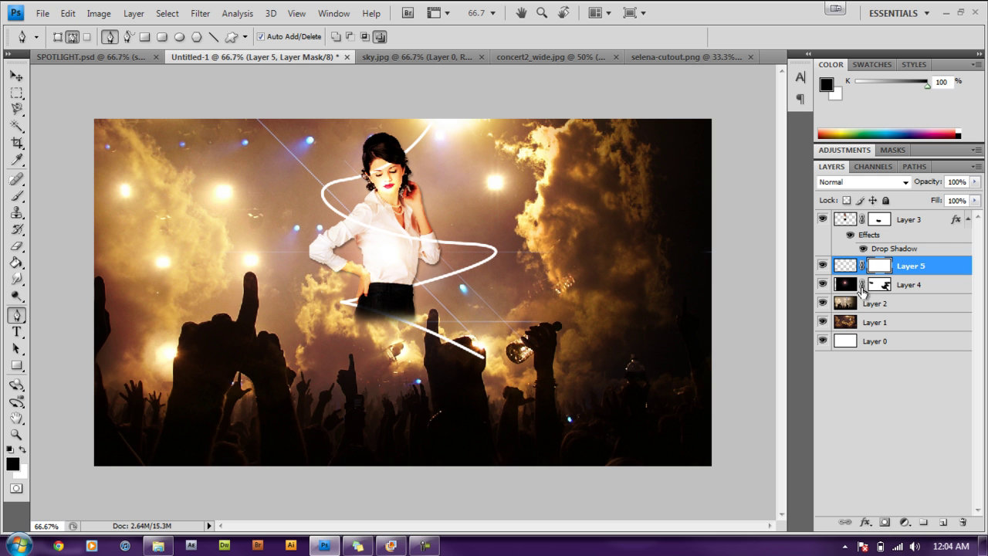
# Add a Multiply drop shadow in yellow #fffa68 to the white stroke layer and slightly lower the shadow's opacity.
pyautogui.click(845, 265)
pyautogui.rightClick(920, 266)
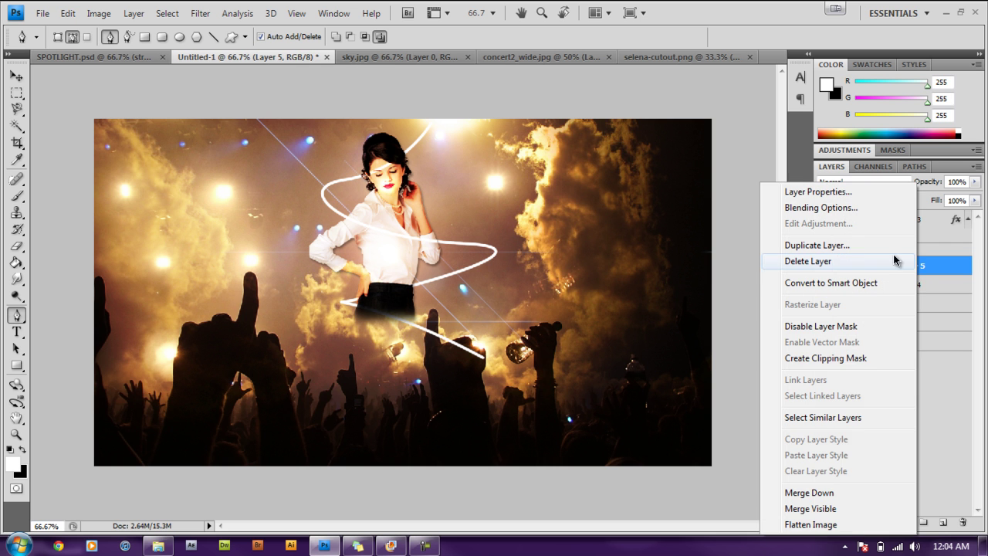
pyautogui.click(842, 210)
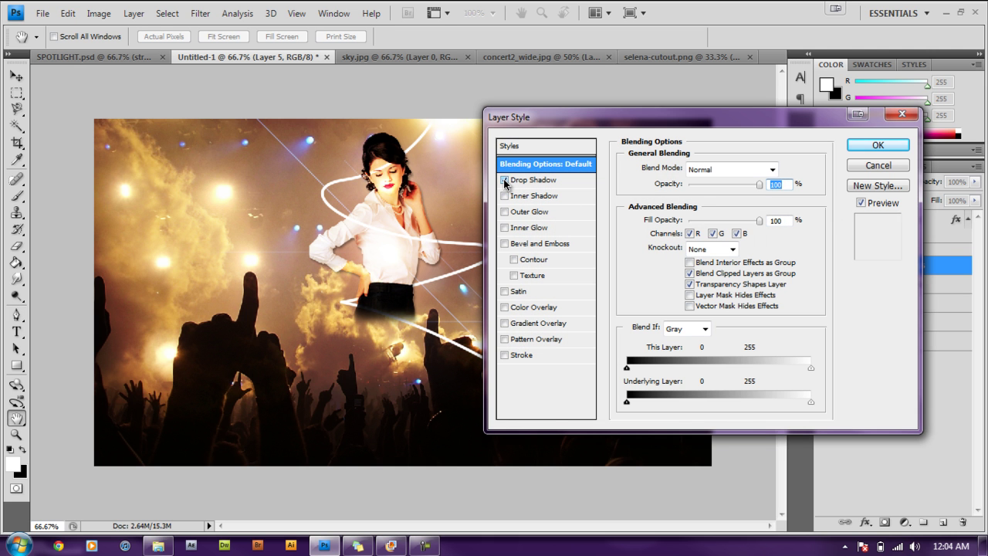
pyautogui.click(547, 184)
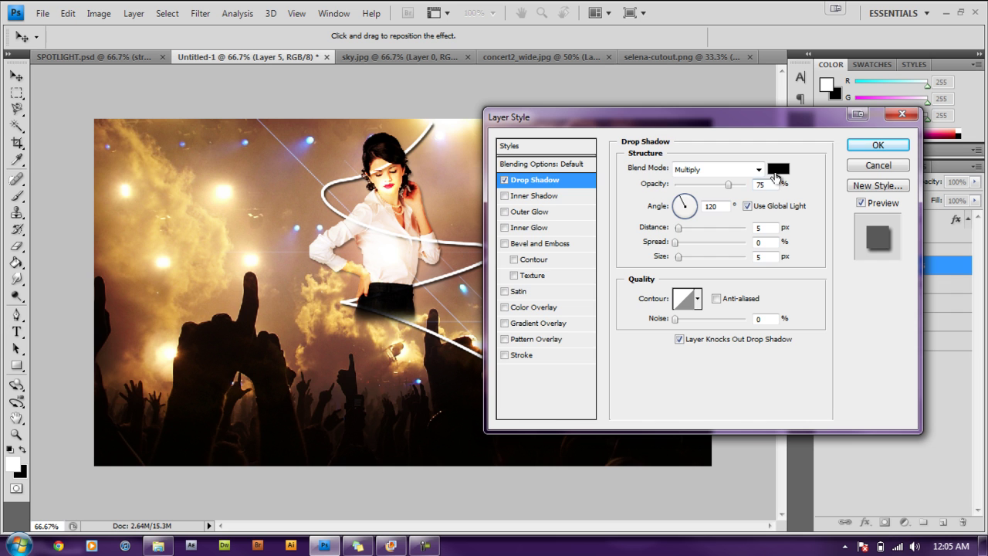
pyautogui.click(778, 170)
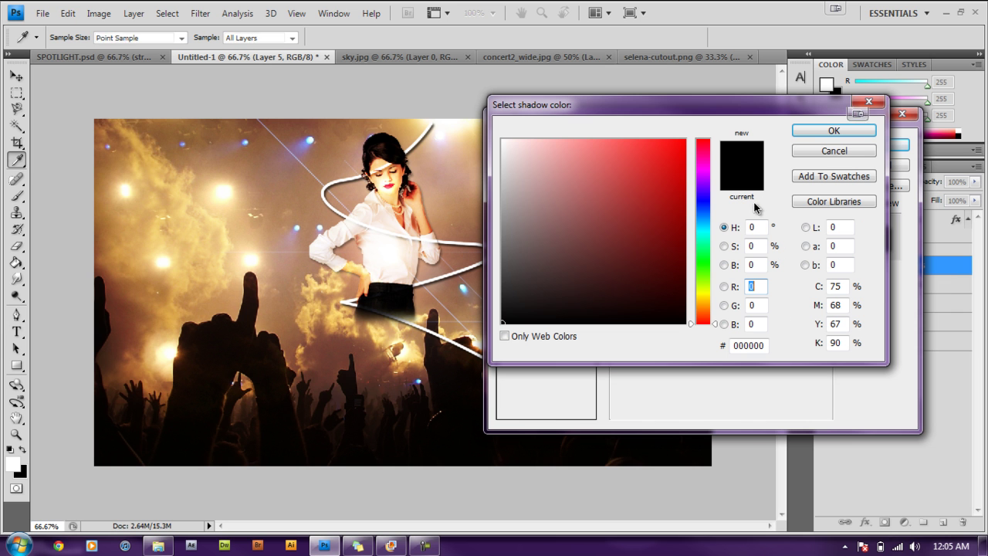
pyautogui.click(704, 290)
pyautogui.moveTo(668, 166); pyautogui.dragTo(610, 135)
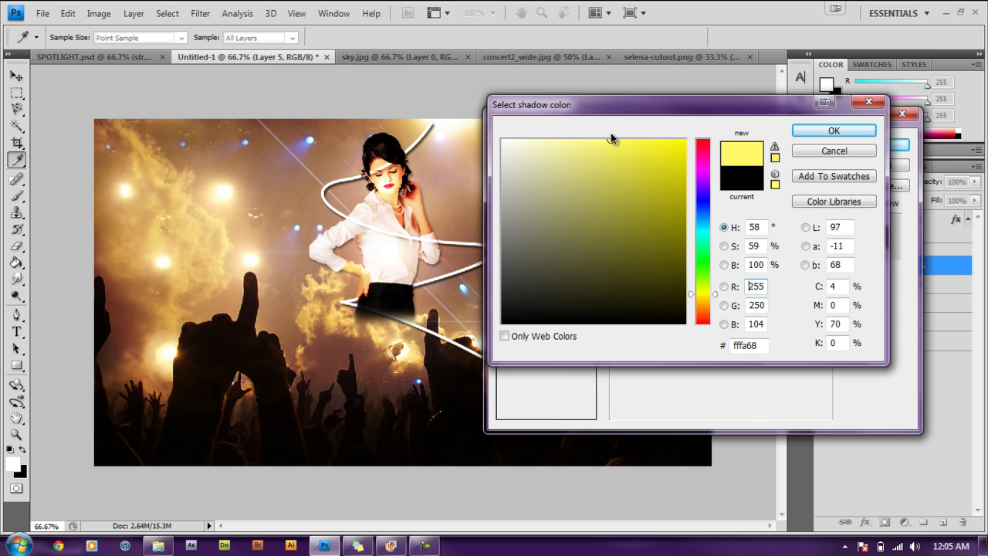
pyautogui.click(834, 133)
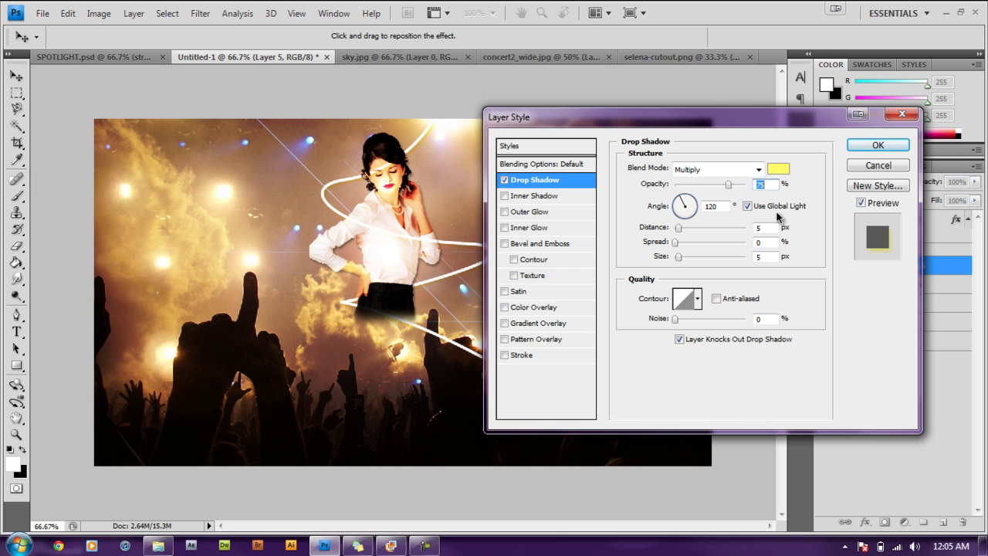
pyautogui.moveTo(730, 187); pyautogui.dragTo(725, 189)
# Add a Screen outer glow to the white stroke layer with 83% opacity and 52% range.
pyautogui.click(522, 213)
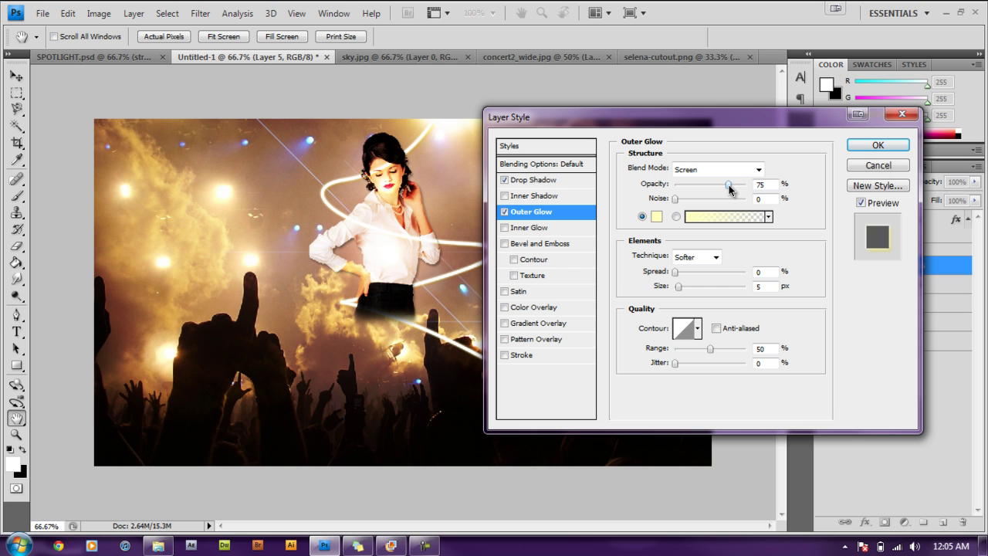
pyautogui.moveTo(728, 185); pyautogui.dragTo(733, 185)
pyautogui.moveTo(708, 351); pyautogui.dragTo(709, 346)
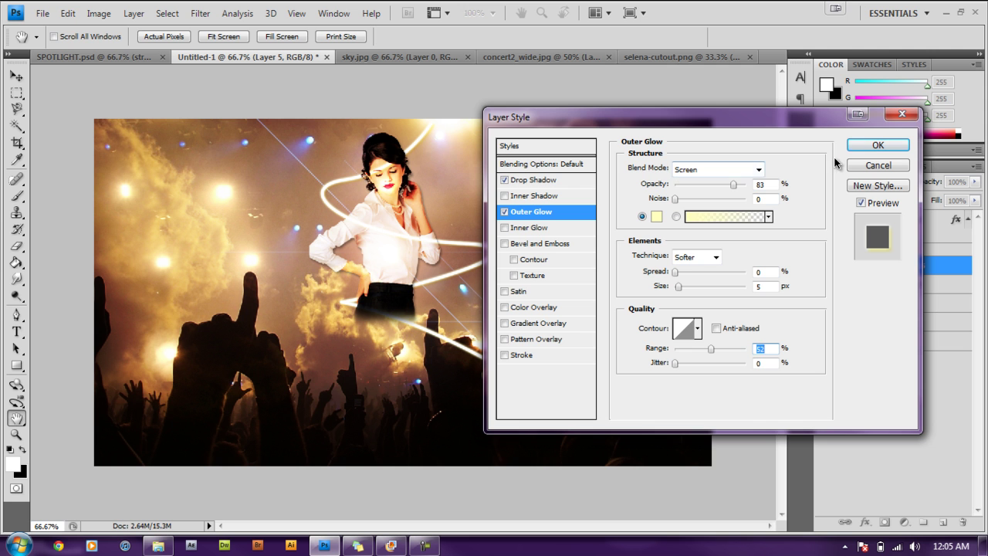
pyautogui.click(864, 143)
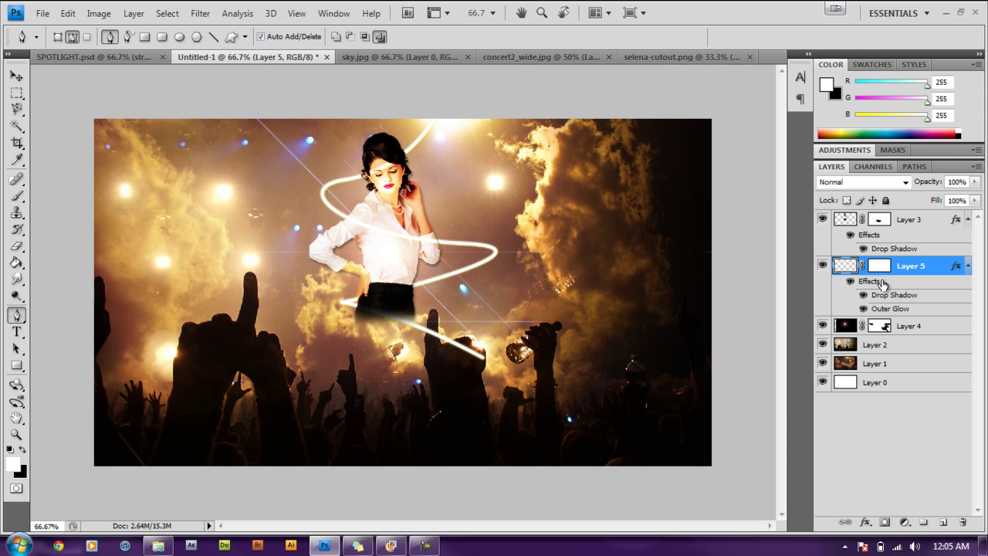
# On Layer 5's mask, paint with a soft 100 px black brush to hide the light stroke over the singer's body and the raised hand.
pyautogui.click(880, 266)
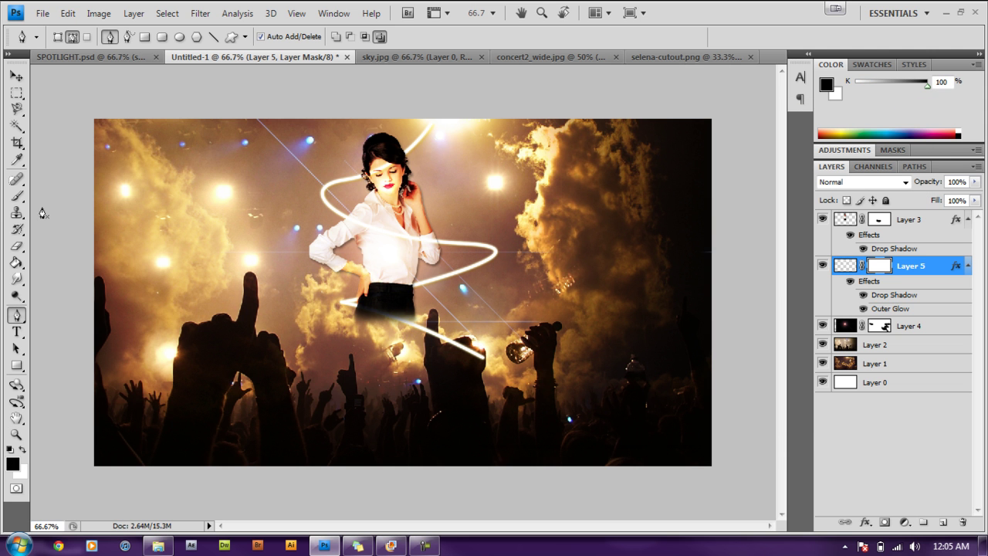
pyautogui.click(17, 195)
pyautogui.click(98, 41)
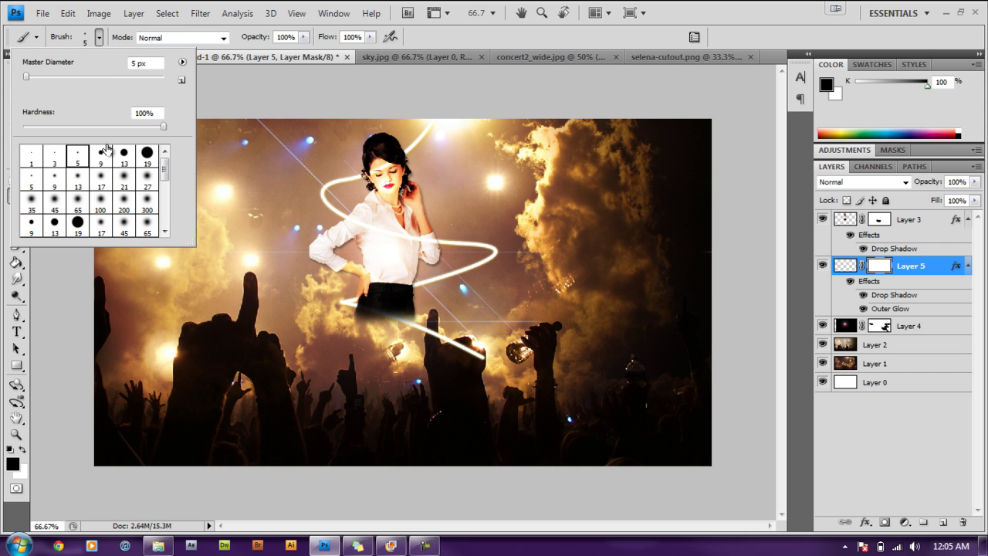
pyautogui.click(100, 202)
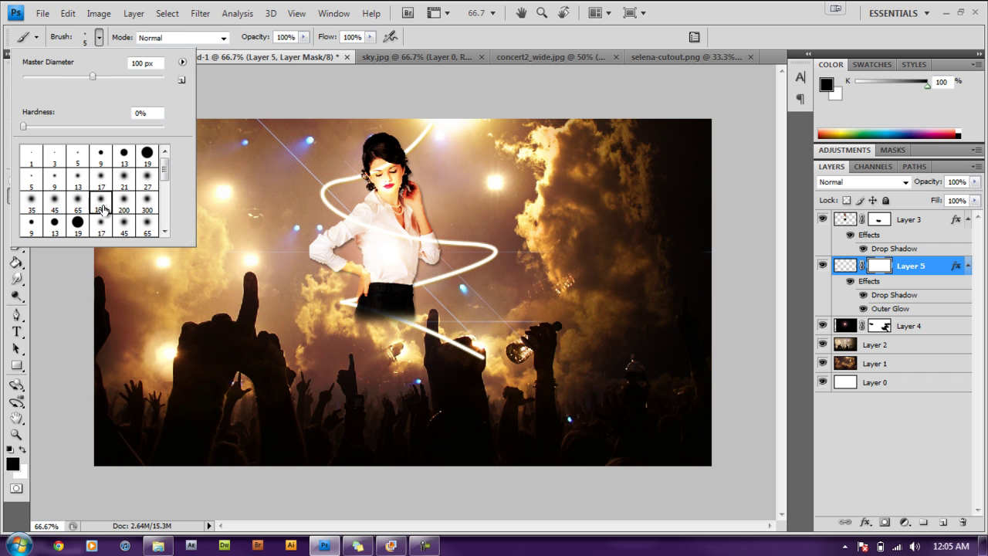
pyautogui.click(378, 243)
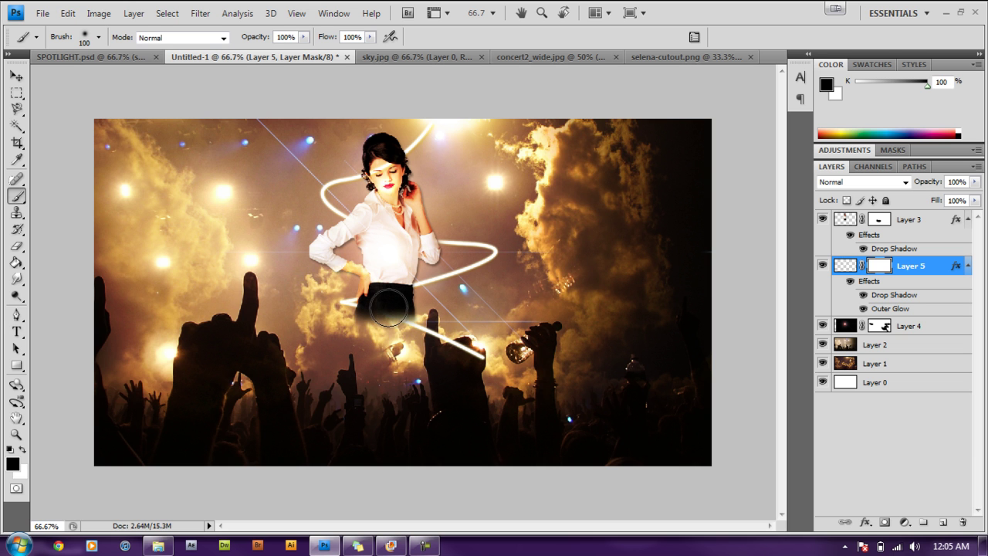
pyautogui.moveTo(388, 307); pyautogui.dragTo(383, 320)
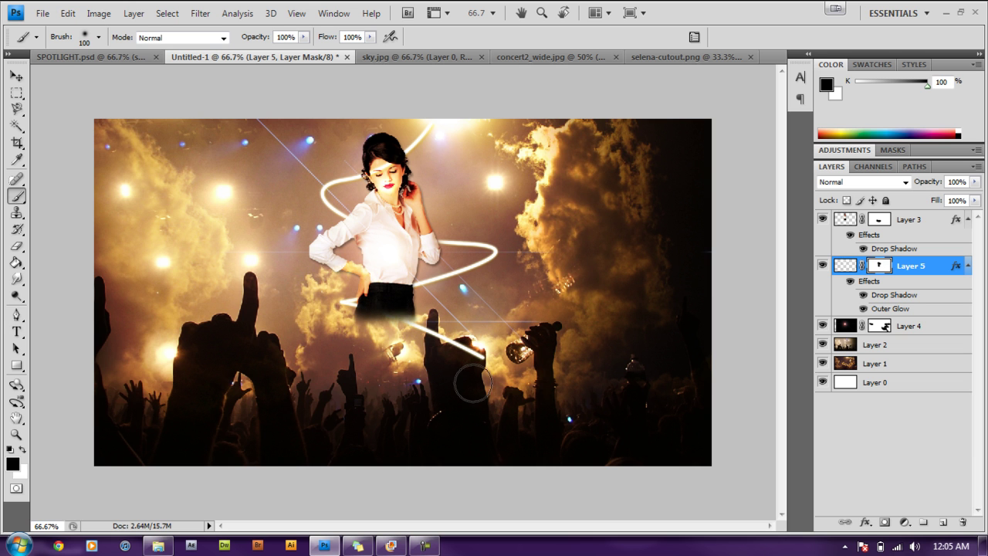
pyautogui.moveTo(480, 372)
pyautogui.mouseDown()
pyautogui.moveTo(444, 347)
pyautogui.moveTo(443, 334)
pyautogui.moveTo(446, 344)
pyautogui.mouseUp()
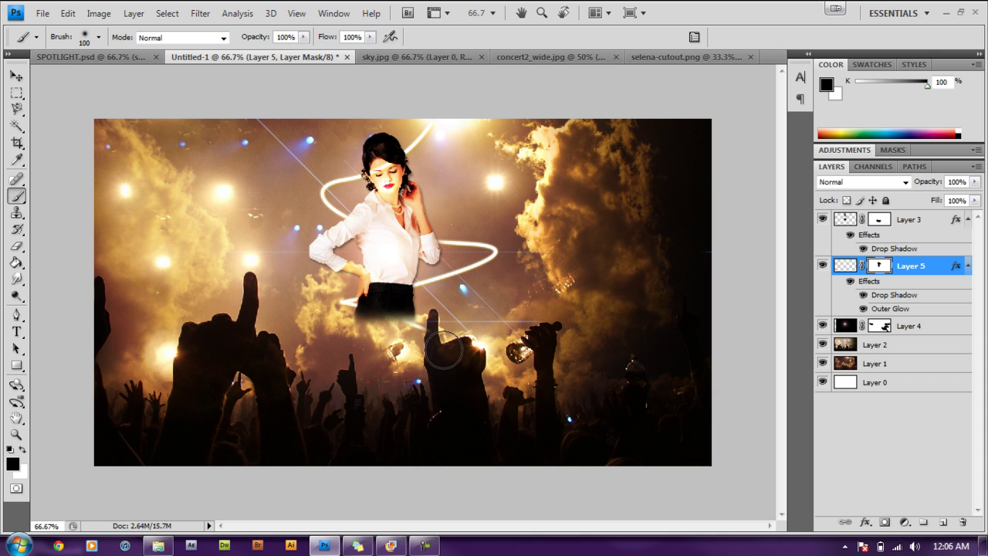
pyautogui.moveTo(417, 268)
pyautogui.mouseDown()
pyautogui.moveTo(381, 238)
pyautogui.moveTo(383, 247)
pyautogui.moveTo(388, 167)
pyautogui.moveTo(385, 202)
pyautogui.mouseUp()
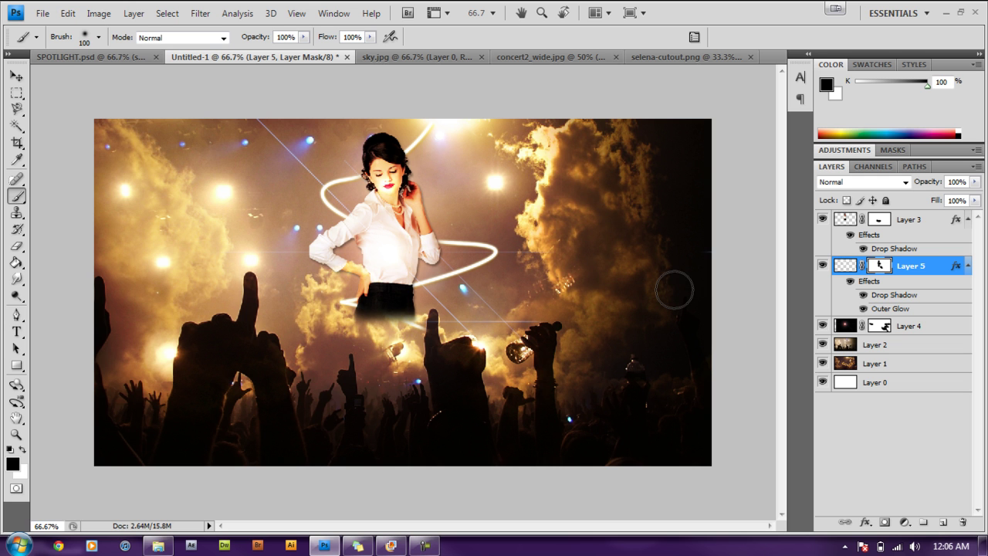
# Add the text "SELENA" beside the singer's bent elbow, on a new layer above the singer layer.
pyautogui.click(931, 225)
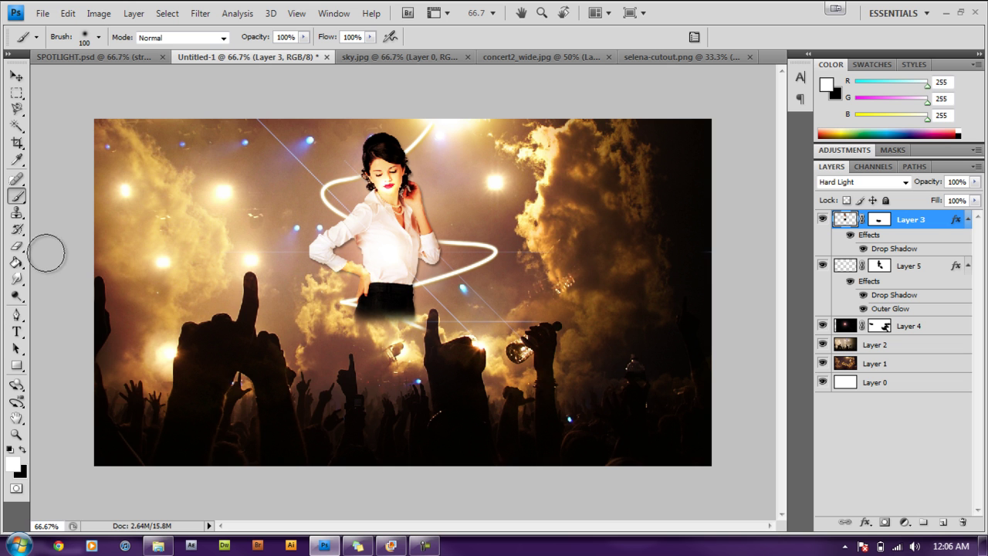
pyautogui.click(17, 333)
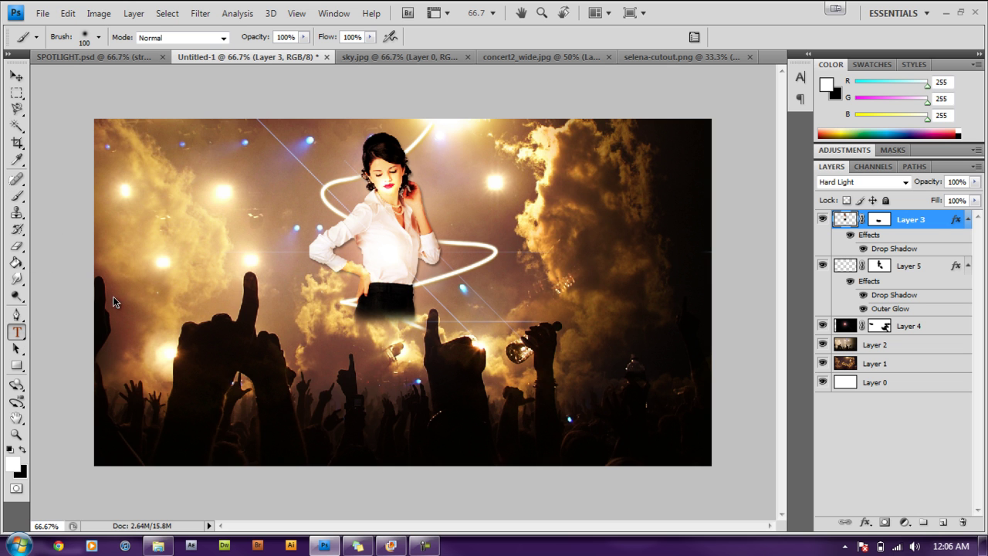
pyautogui.click(176, 233)
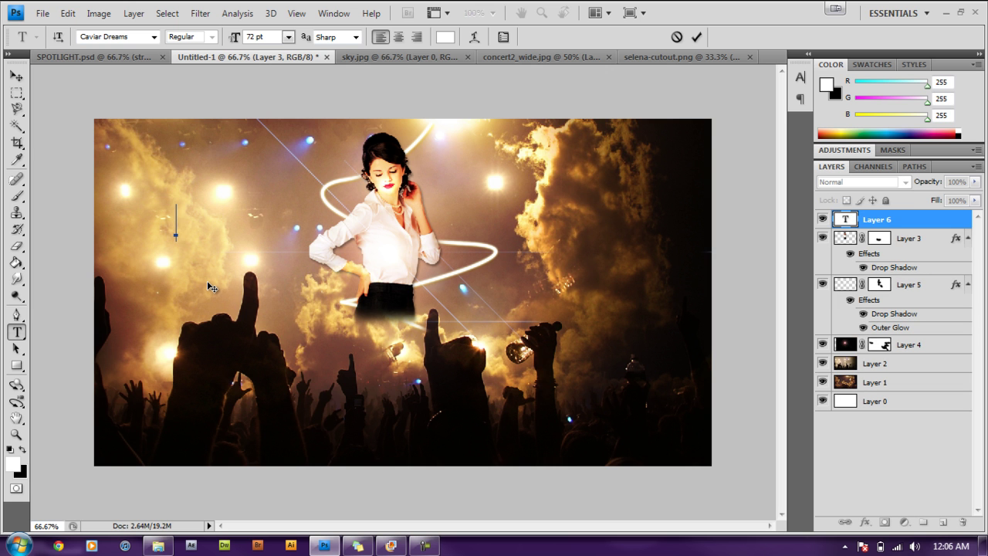
pyautogui.write('SELENA')
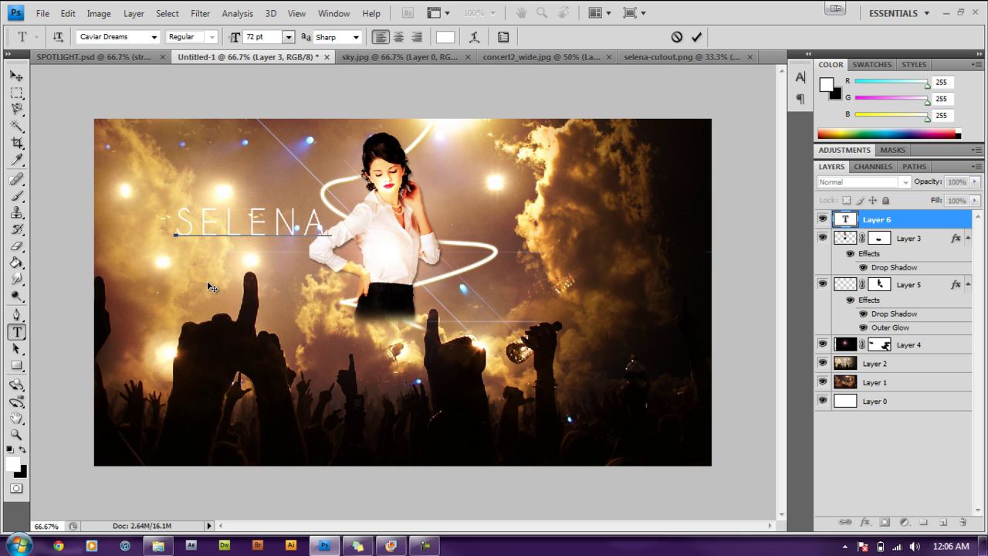
pyautogui.click(697, 36)
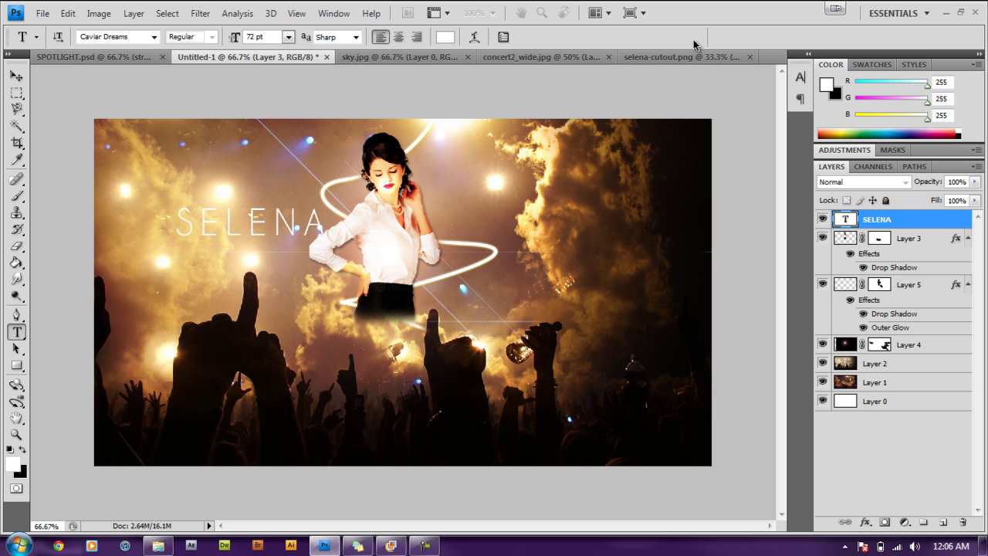
# Add the text "GOMEZ" as a separate text layer on the opposite side of the singer.
pyautogui.click(470, 225)
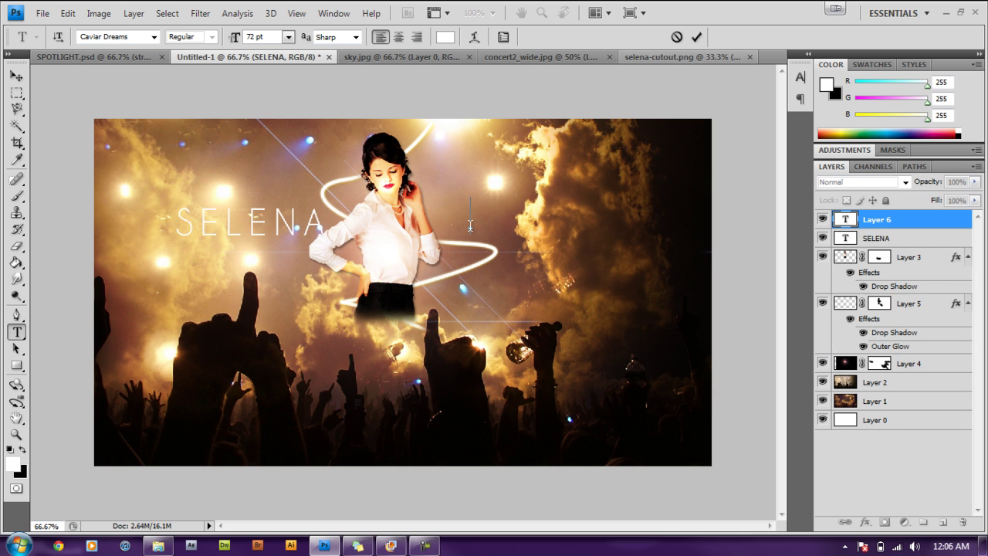
pyautogui.write('GOMEZ')
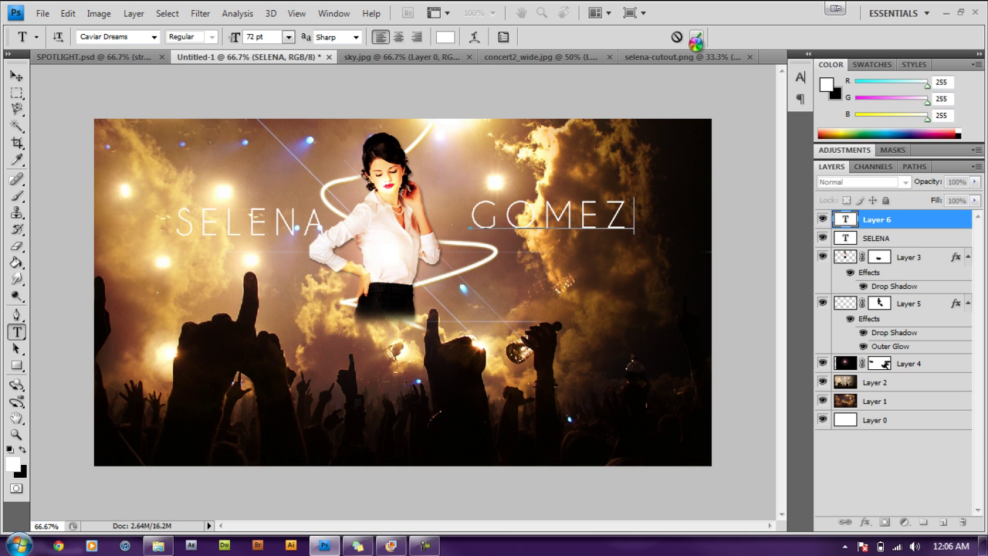
pyautogui.click(696, 39)
# Move the GOMEZ and SELENA texts outward, away from the singer, and slightly lower.
pyautogui.click(22, 75)
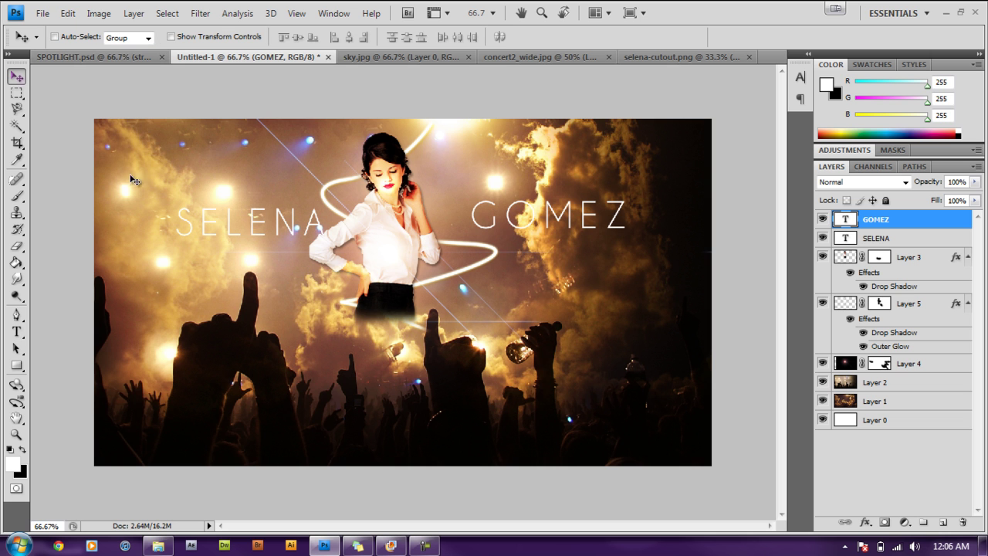
pyautogui.moveTo(250, 226); pyautogui.dragTo(309, 247)
pyautogui.moveTo(597, 236); pyautogui.dragTo(572, 236)
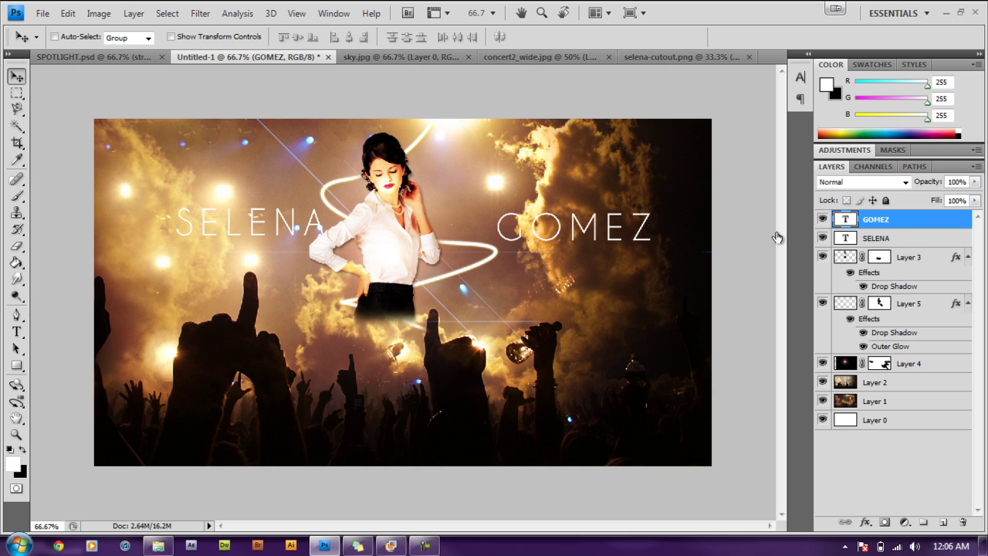
pyautogui.click(894, 239)
pyautogui.moveTo(296, 225); pyautogui.dragTo(266, 235)
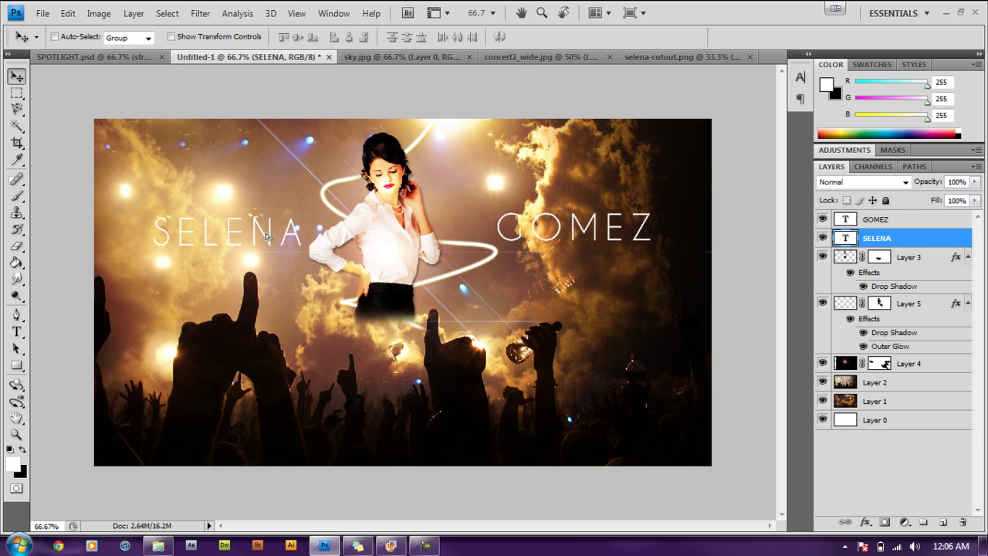
pyautogui.moveTo(260, 239); pyautogui.dragTo(260, 230)
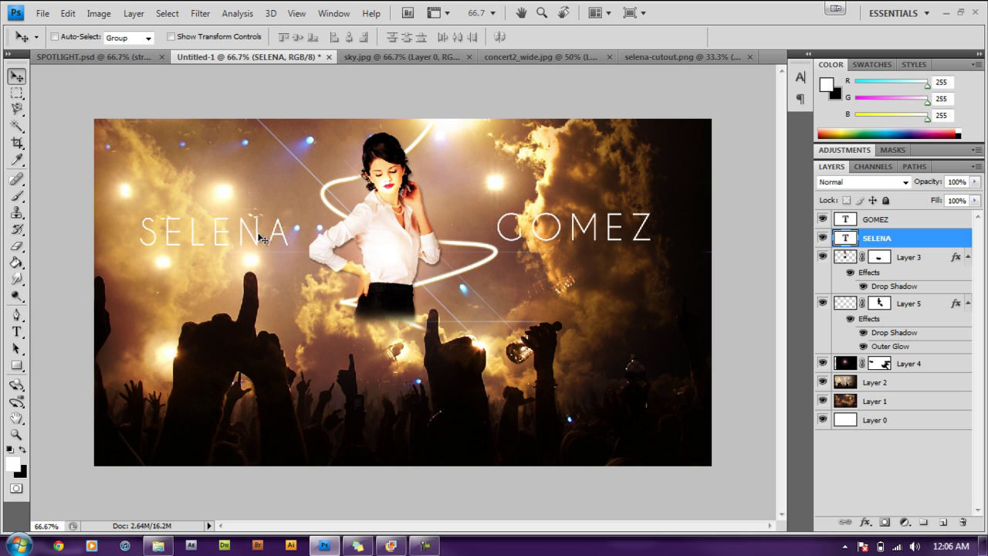
# Set the SELENA text's font size to 48 pt.
pyautogui.doubleClick(855, 237)
pyautogui.click(288, 36)
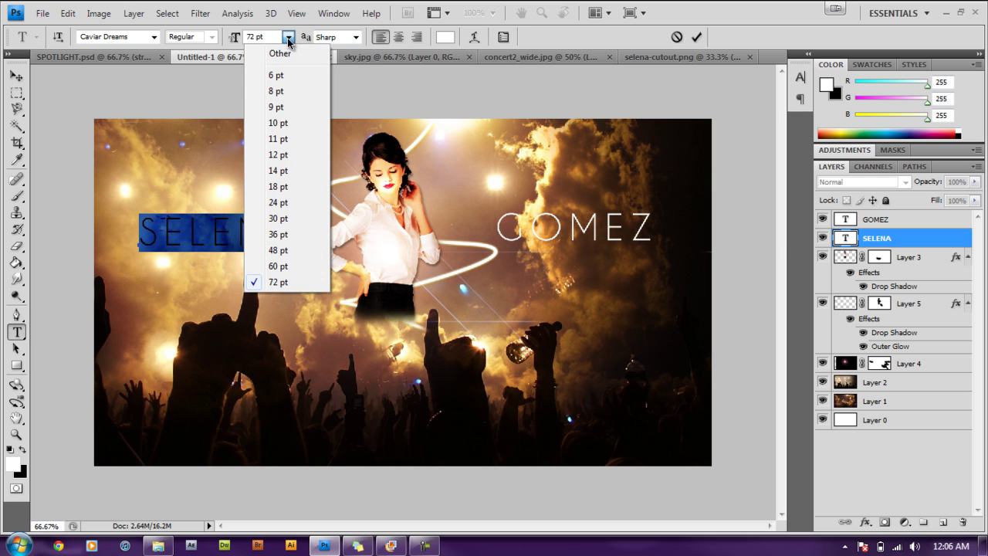
pyautogui.click(287, 250)
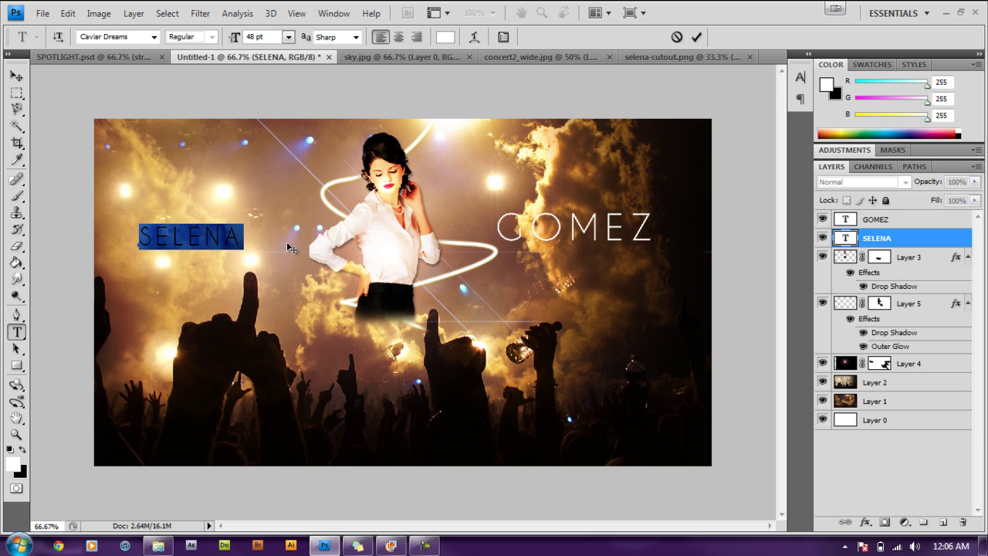
pyautogui.click(697, 37)
pyautogui.press('v')
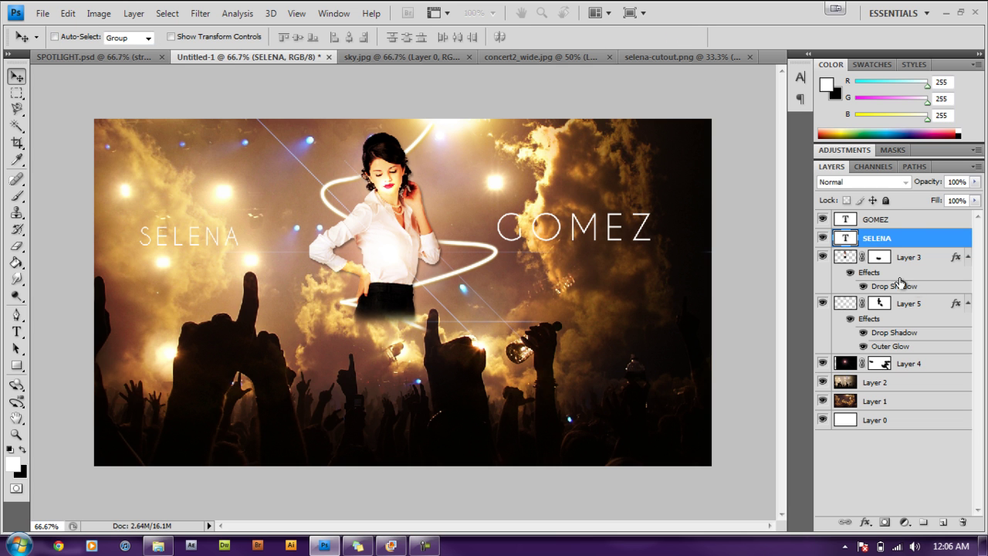
# Set the GOMEZ text's font size to 48 pt.
pyautogui.click(849, 221)
pyautogui.doubleClick(849, 221)
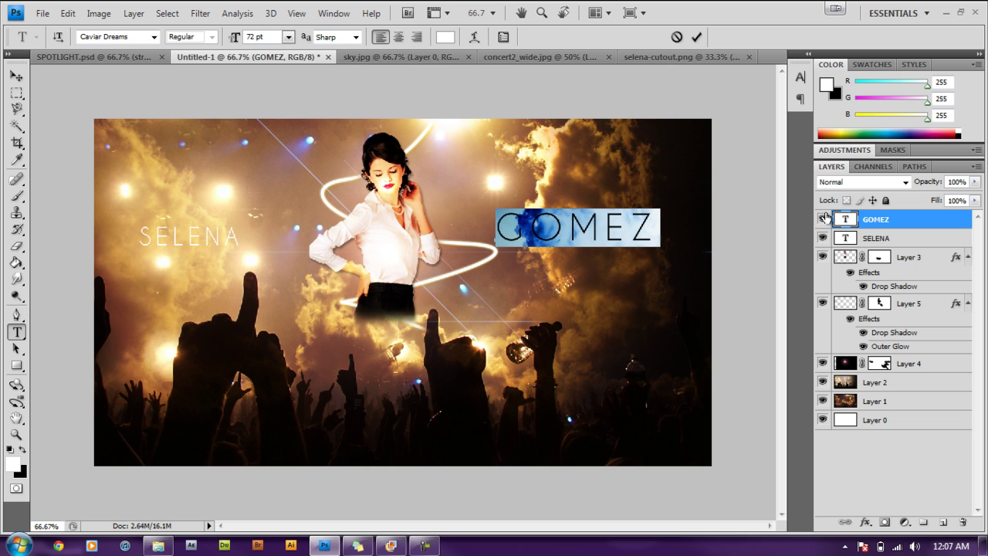
pyautogui.click(288, 37)
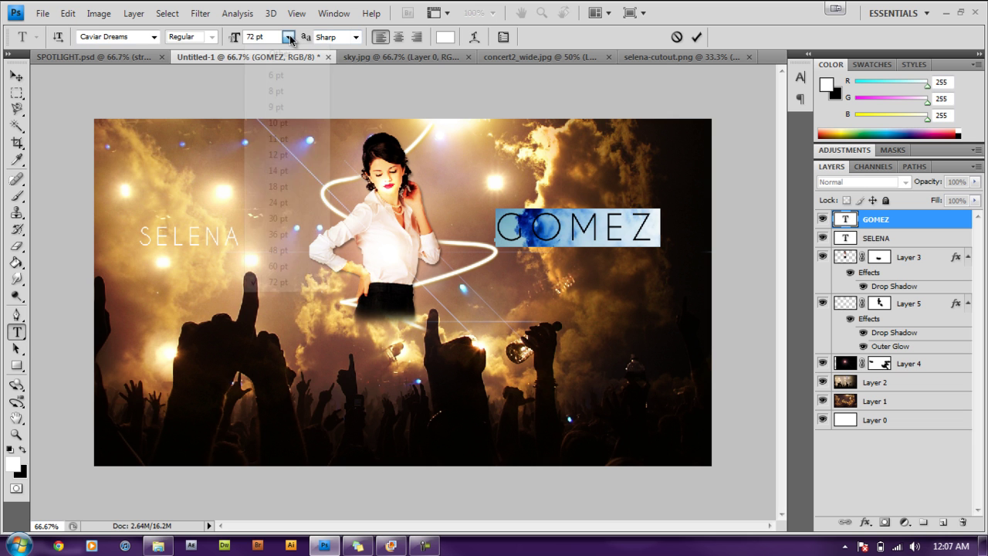
pyautogui.click(286, 255)
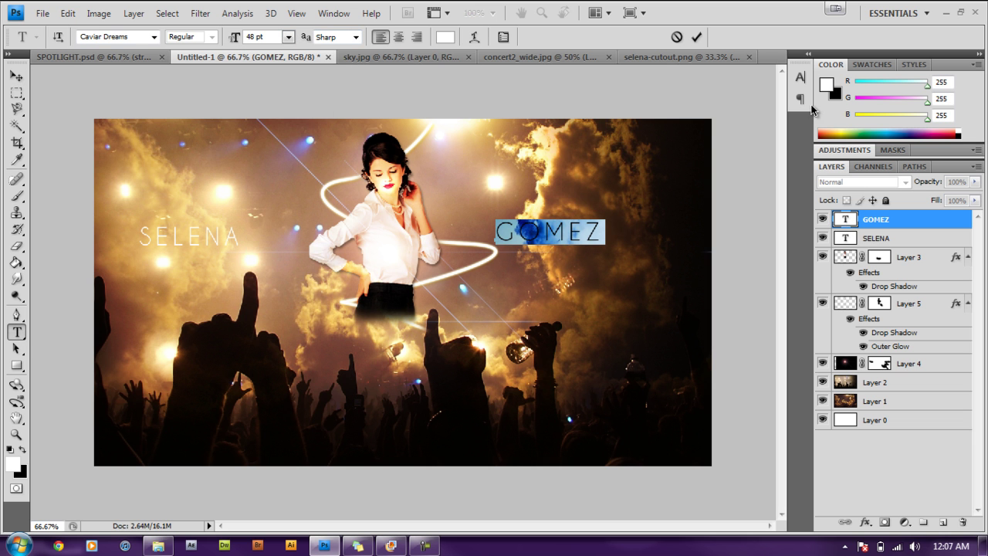
pyautogui.click(697, 37)
pyautogui.press('v')
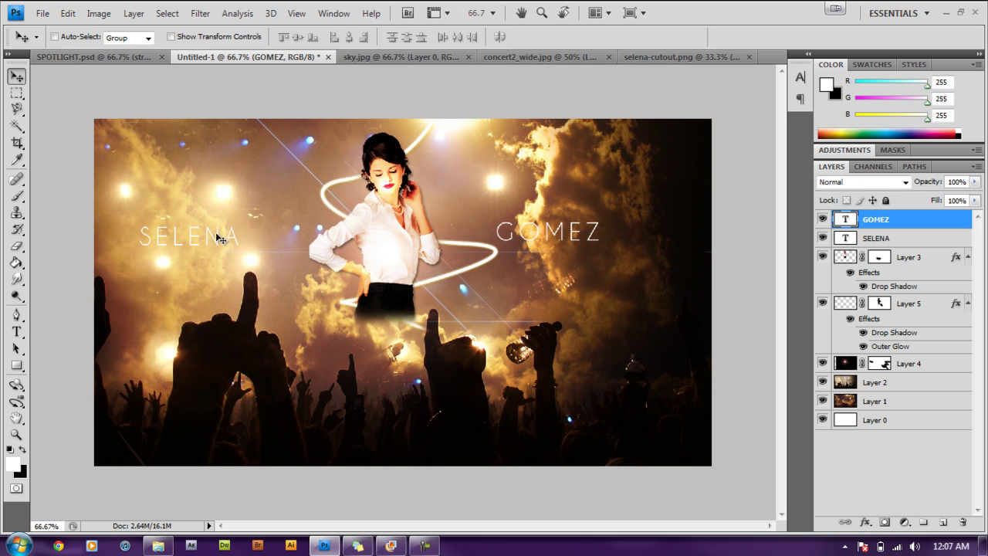
# Reposition the SELENA and GOMEZ texts closer to the singer, level with each other on either side of her.
pyautogui.hotkey('shift', 'Right')
pyautogui.hotkey('shift', 'Right')
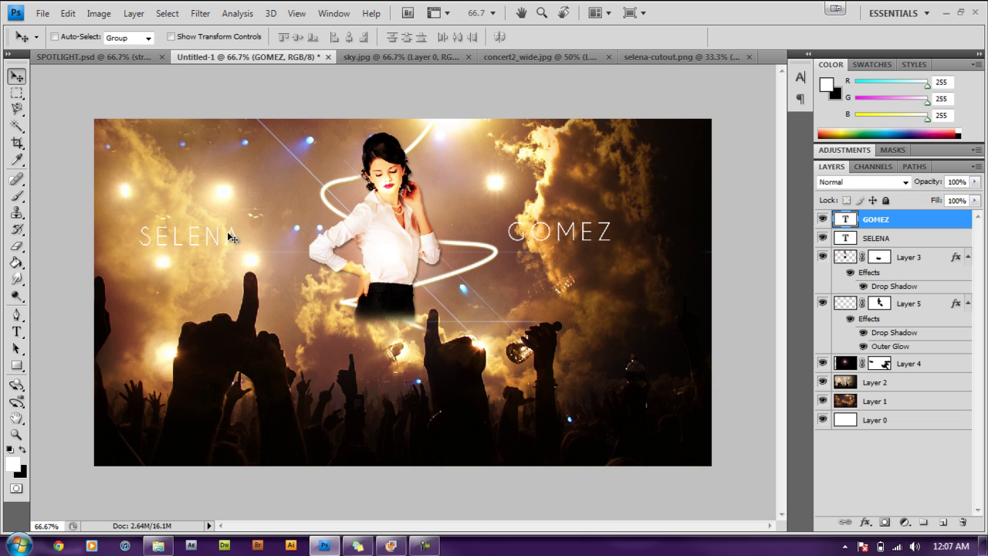
pyautogui.click(876, 239)
pyautogui.moveTo(221, 242); pyautogui.dragTo(264, 238)
pyautogui.click(897, 222)
pyautogui.moveTo(561, 236); pyautogui.dragTo(555, 236)
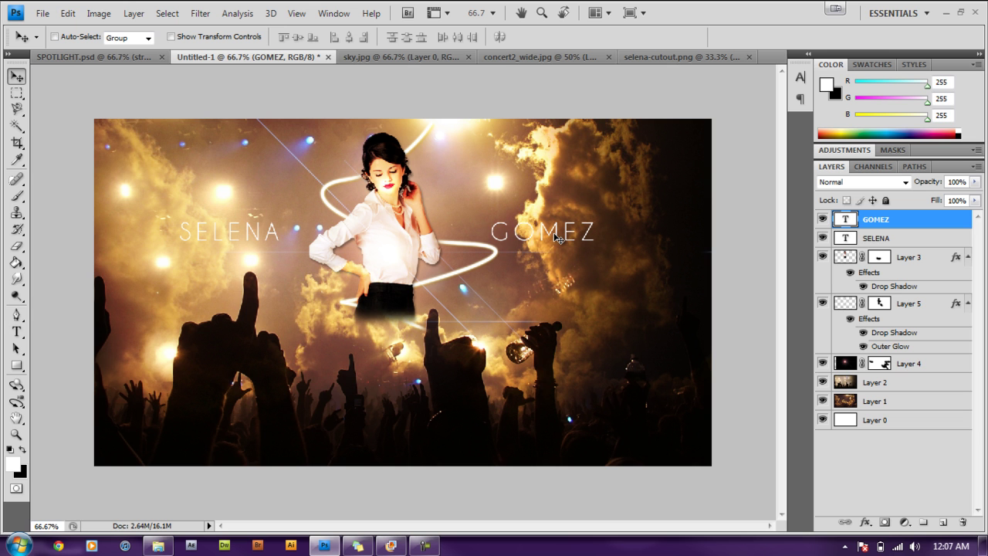
# Add a Screen outer glow to the SELENA text layer with 47% opacity and 100% range.
pyautogui.click(908, 240)
pyautogui.rightClick(908, 240)
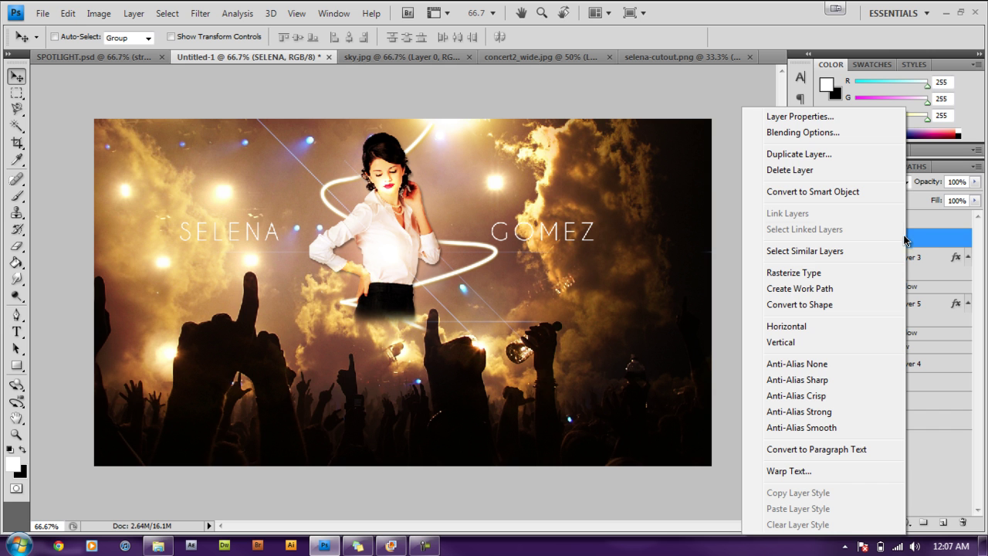
pyautogui.click(830, 139)
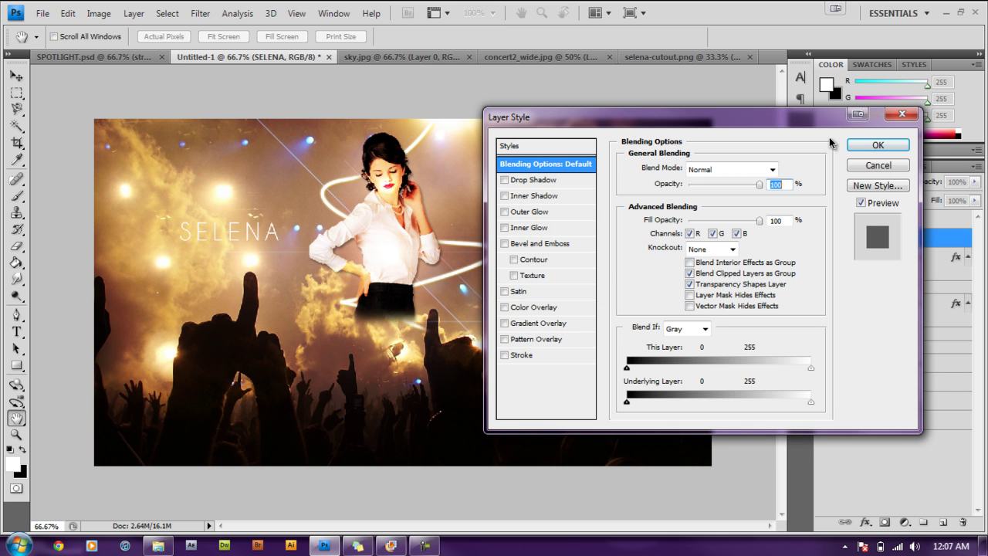
pyautogui.click(531, 212)
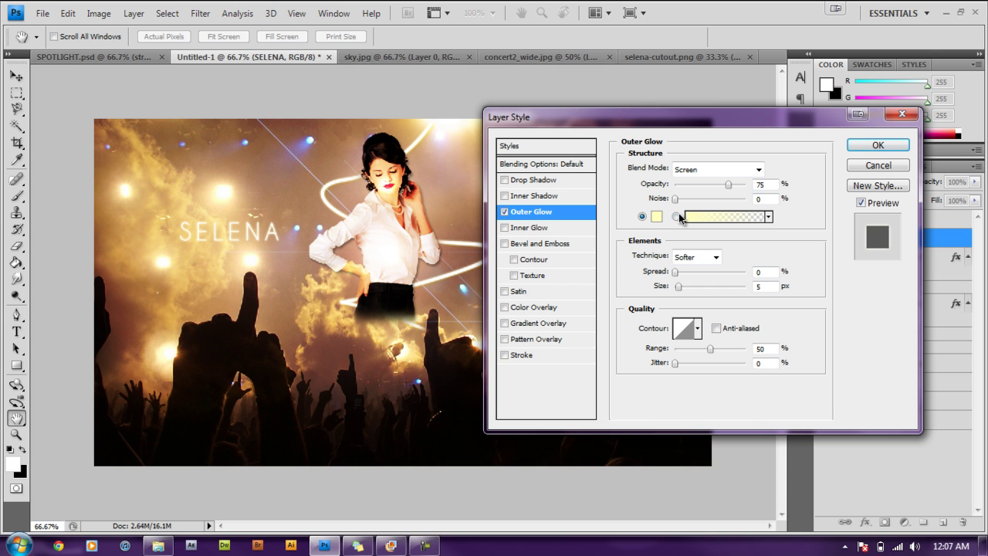
pyautogui.moveTo(727, 187); pyautogui.dragTo(704, 187)
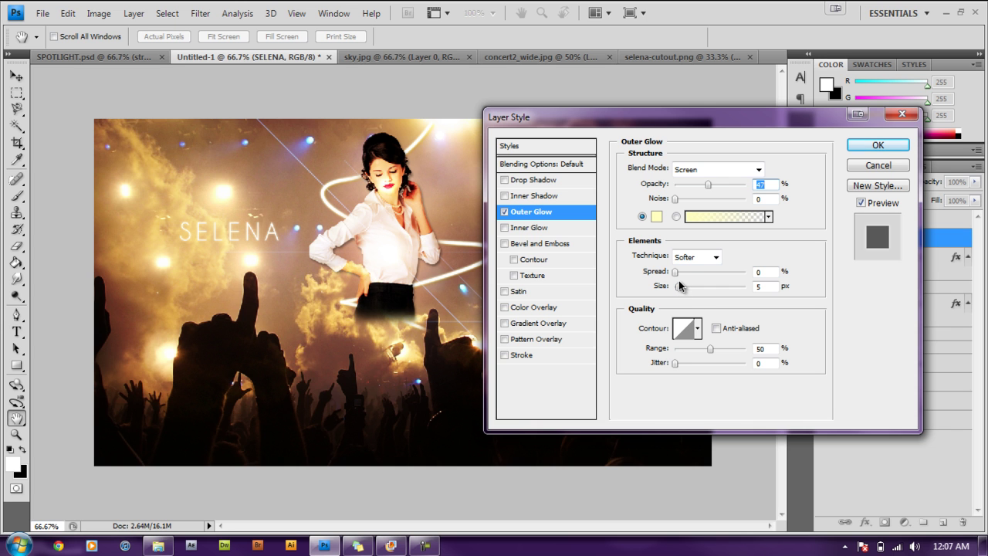
pyautogui.moveTo(710, 349); pyautogui.dragTo(761, 349)
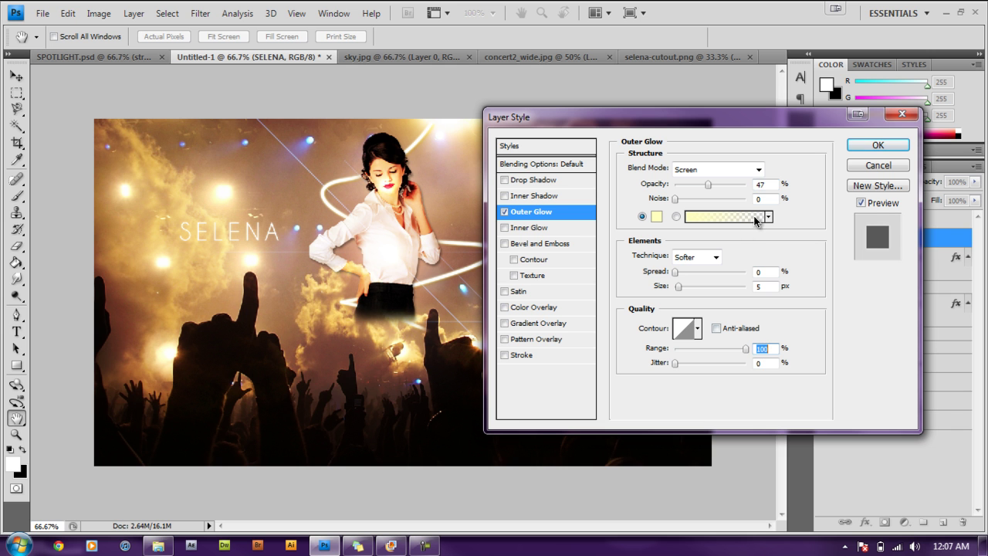
pyautogui.click(873, 145)
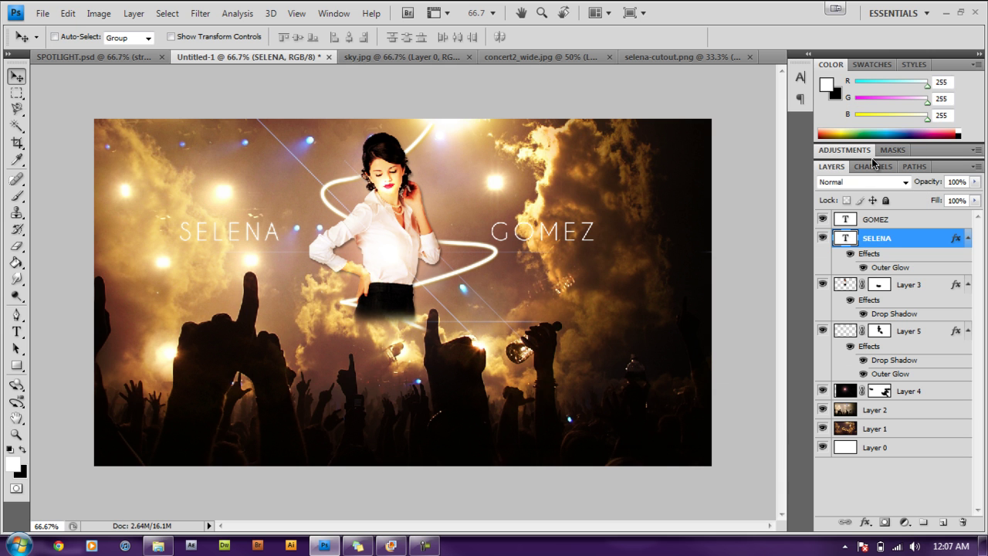
# Copy the SELENA text layer's style and paste it onto the GOMEZ text layer.
pyautogui.click(883, 224)
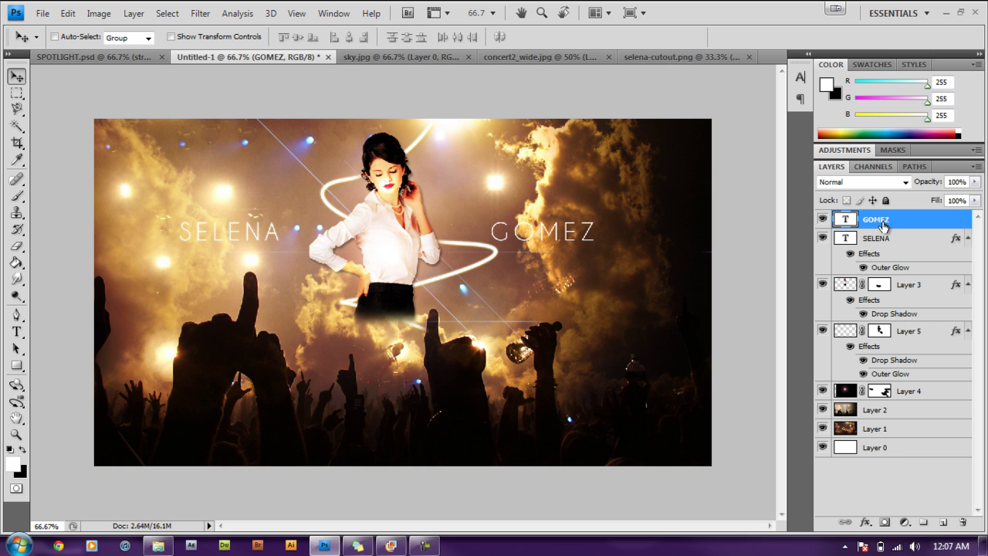
pyautogui.click(888, 240)
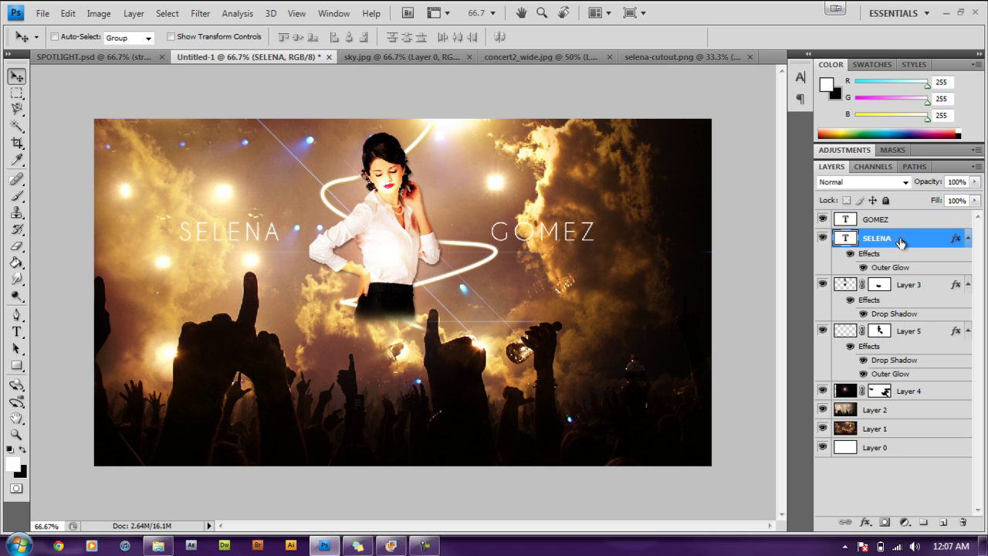
pyautogui.rightClick(916, 242)
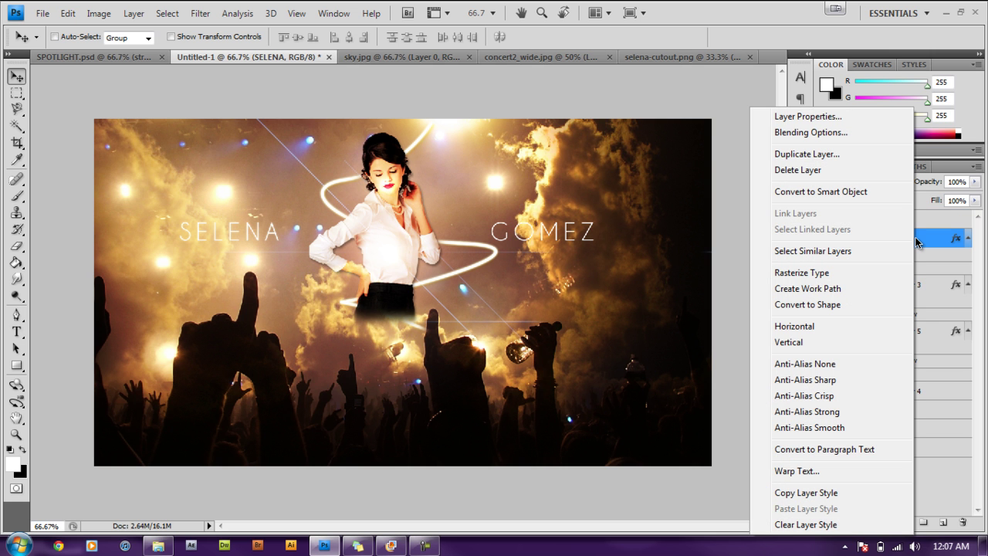
pyautogui.click(873, 492)
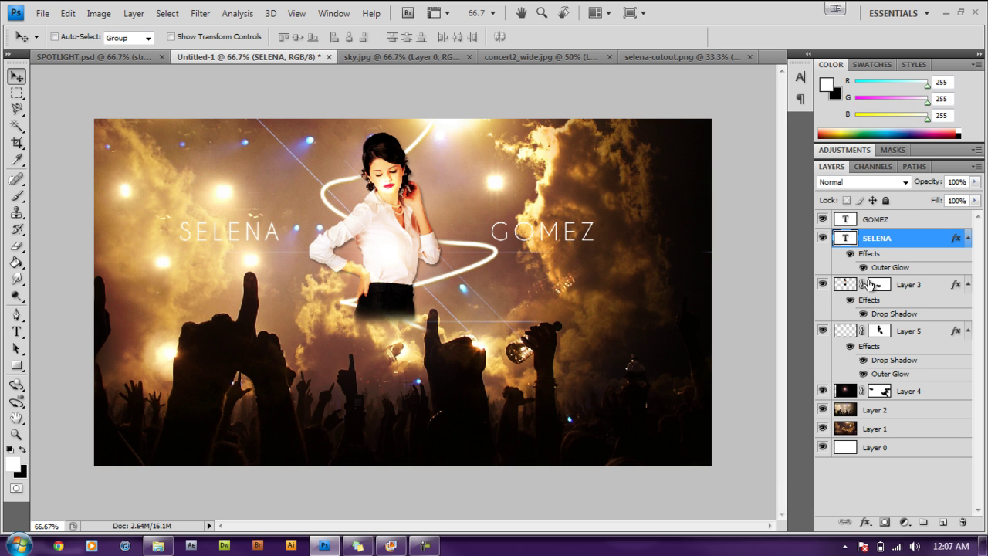
pyautogui.click(906, 225)
pyautogui.rightClick(907, 224)
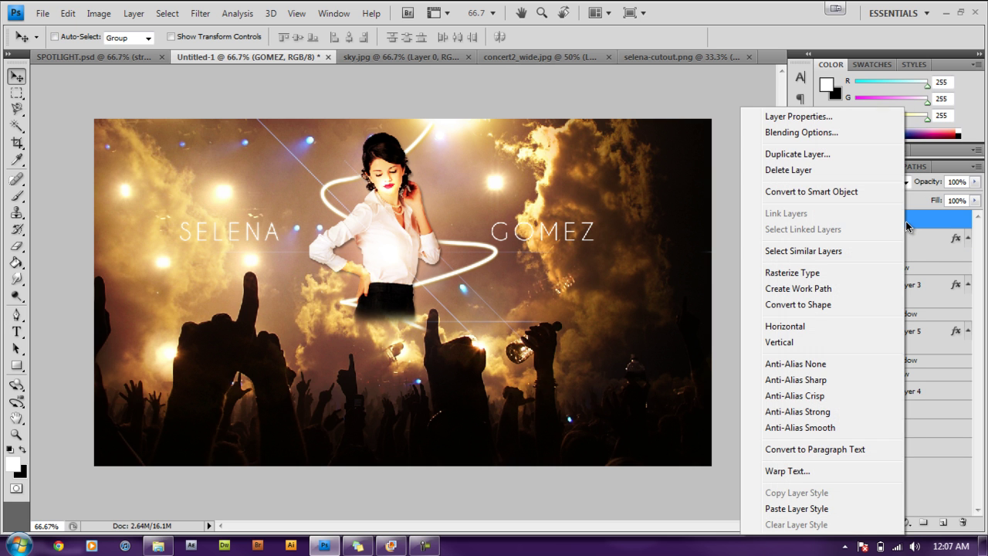
pyautogui.click(802, 508)
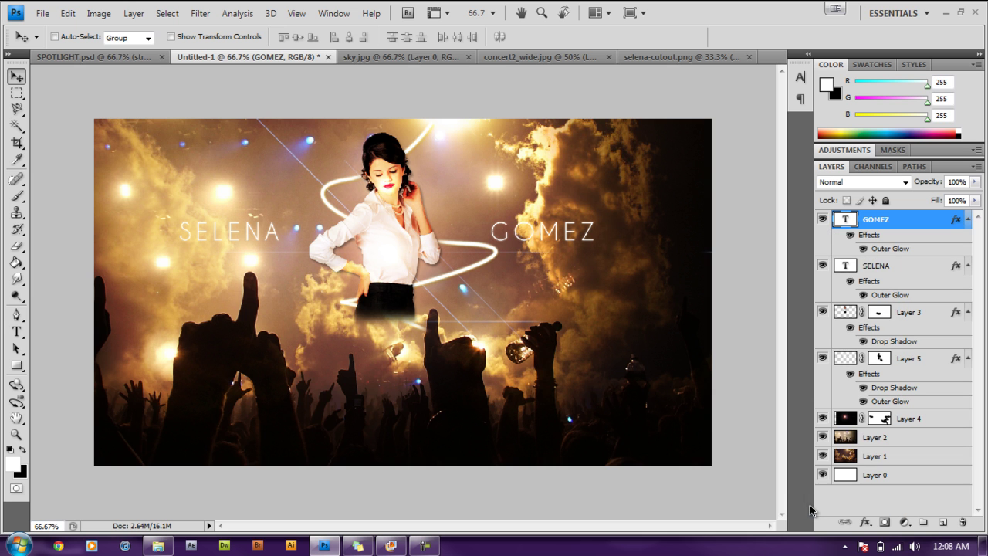
# Link the GOMEZ and SELENA text layers together.
pyautogui.click(882, 266)
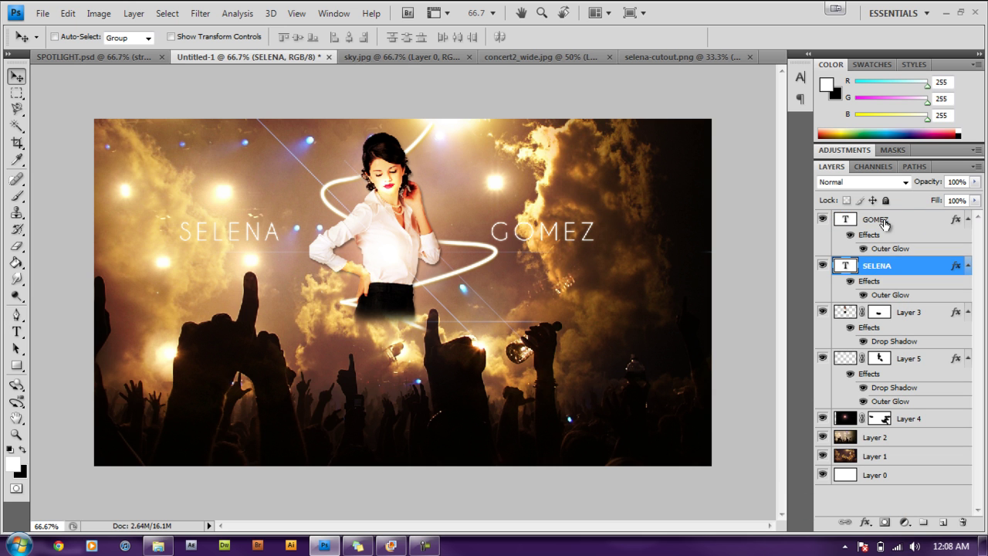
pyautogui.click(884, 222)
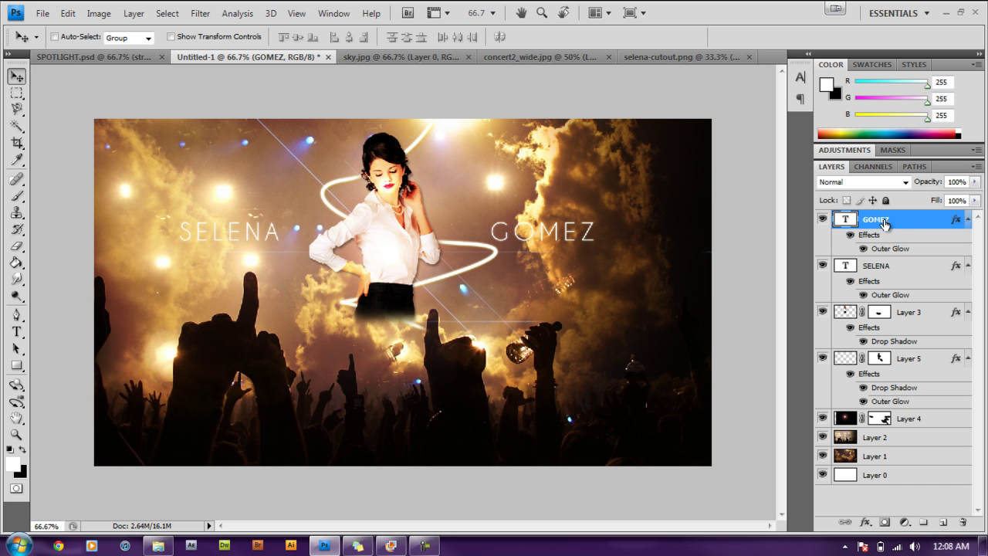
pyautogui.keyDown('ctrl'); pyautogui.click(925, 268); pyautogui.keyUp('ctrl')
pyautogui.rightClick(934, 264)
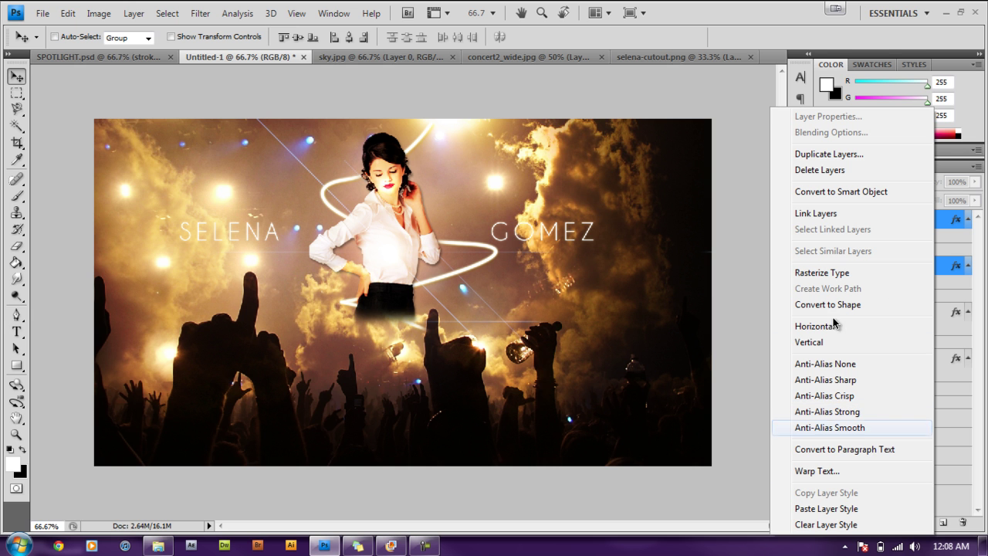
pyautogui.click(827, 215)
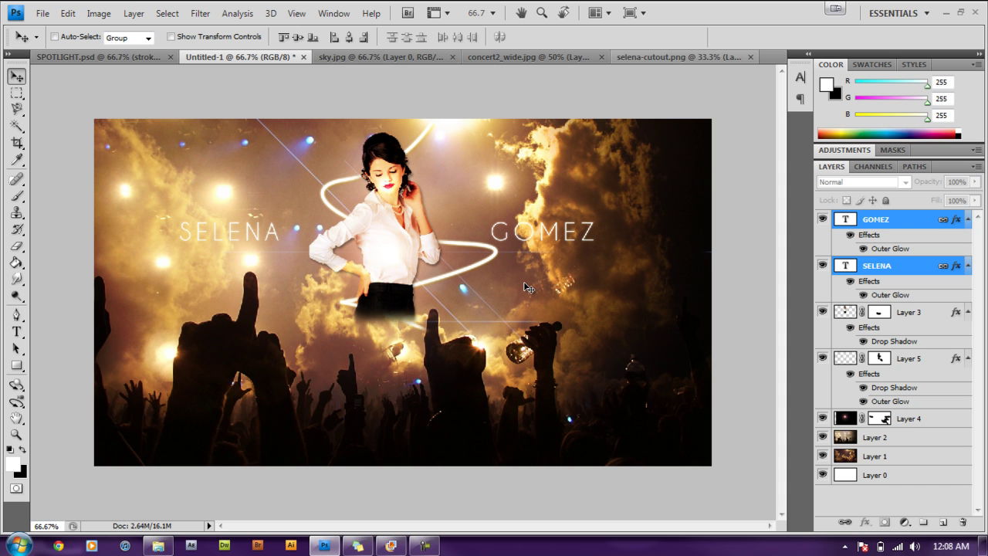
# Lower the GOMEZ text layer's opacity to 90% and slightly reduce the SELENA text layer's opacity as well.
pyautogui.click(924, 221)
pyautogui.click(974, 182)
pyautogui.moveTo(974, 188); pyautogui.dragTo(973, 199)
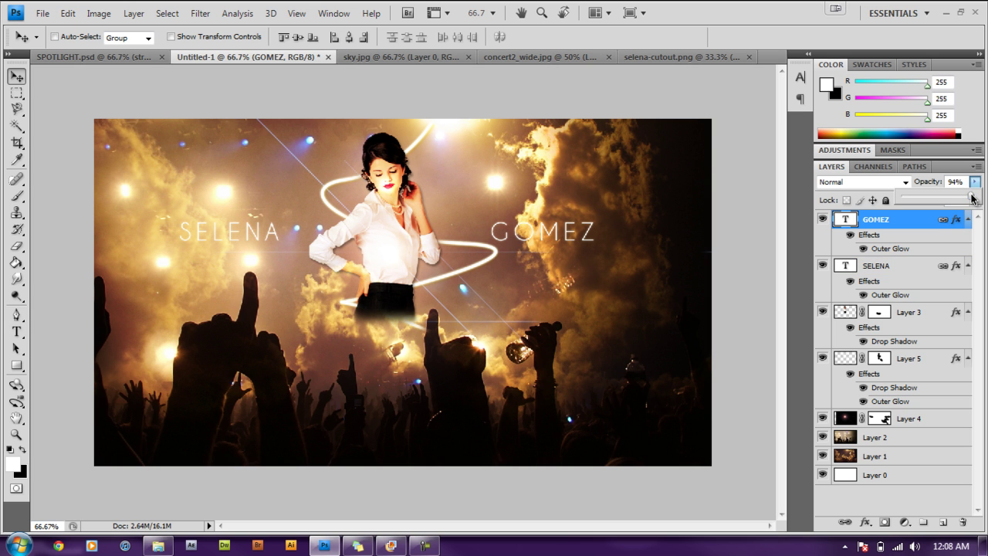
pyautogui.click(932, 267)
pyautogui.click(931, 268)
pyautogui.click(975, 182)
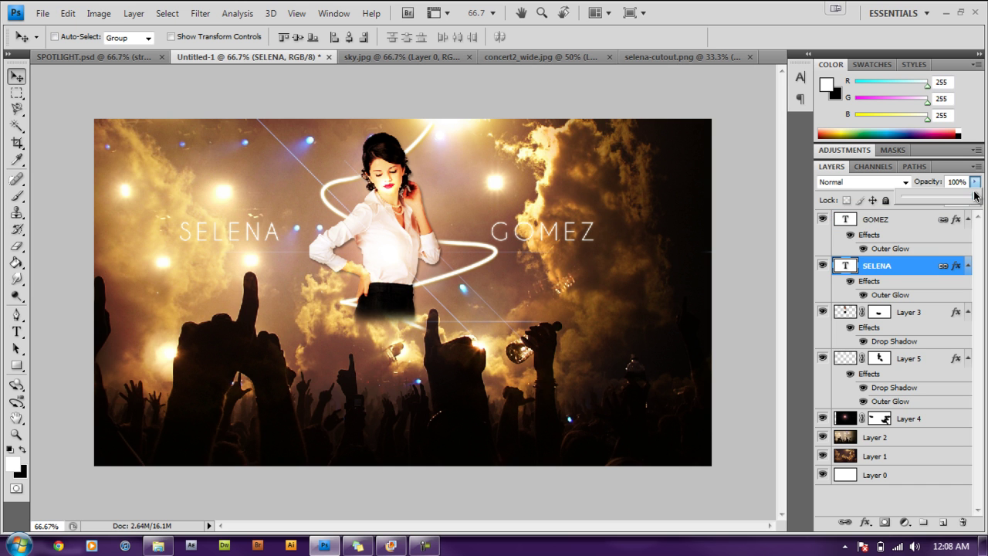
pyautogui.moveTo(974, 198); pyautogui.dragTo(968, 199)
pyautogui.click(905, 223)
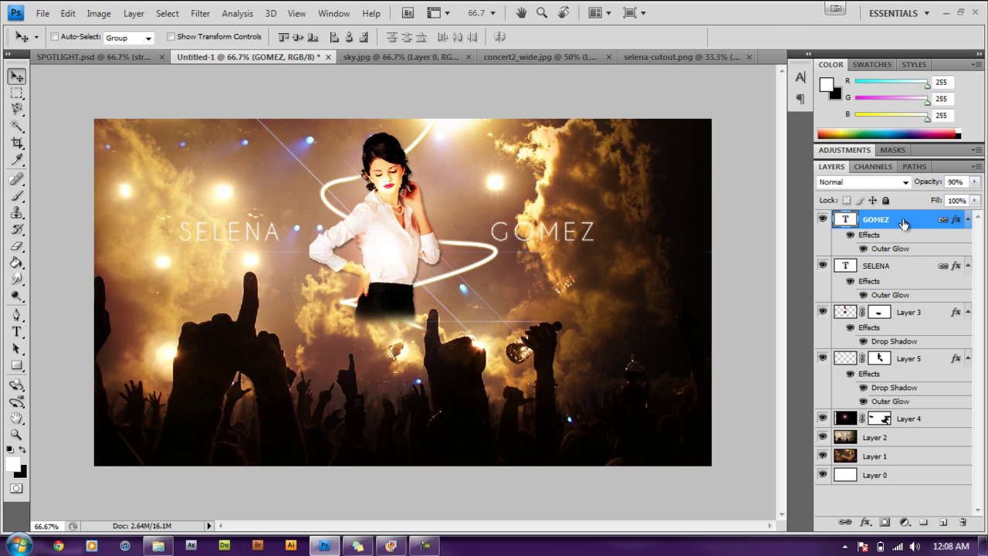
# Add the text SPOTLIGHT in Caviar Dreams at 48 pt and place it just below the singer's skirt.
pyautogui.click(17, 331)
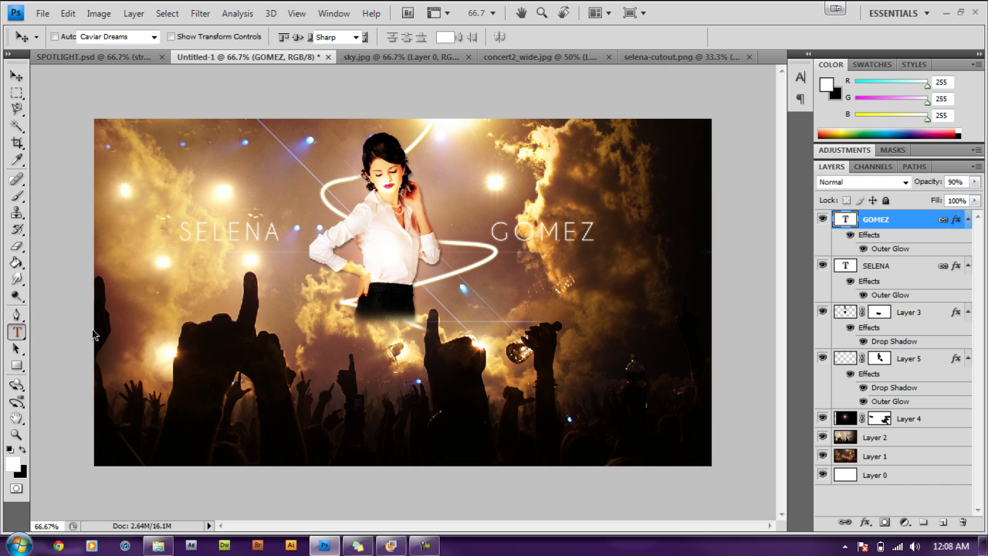
pyautogui.click(292, 319)
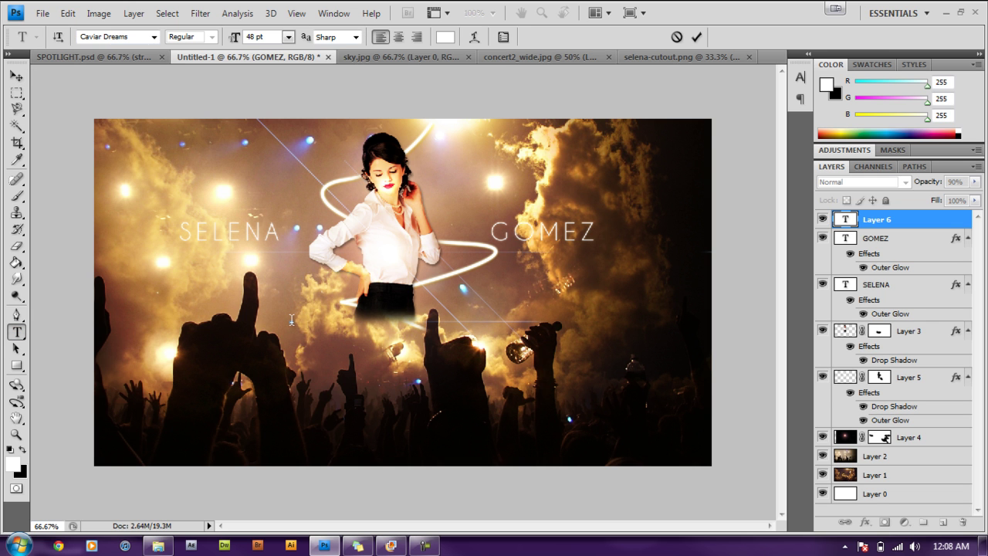
pyautogui.write('SPOTLIGHT')
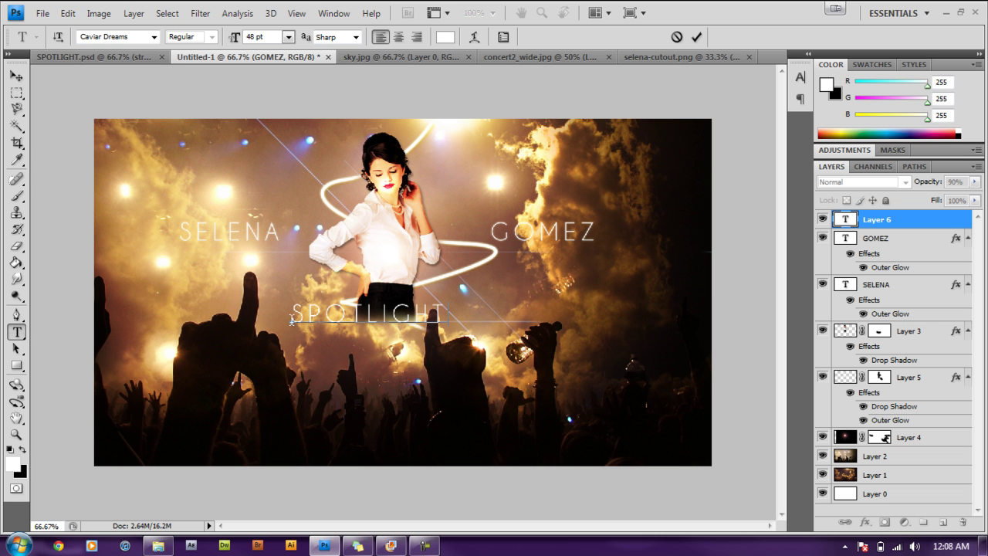
pyautogui.click(697, 38)
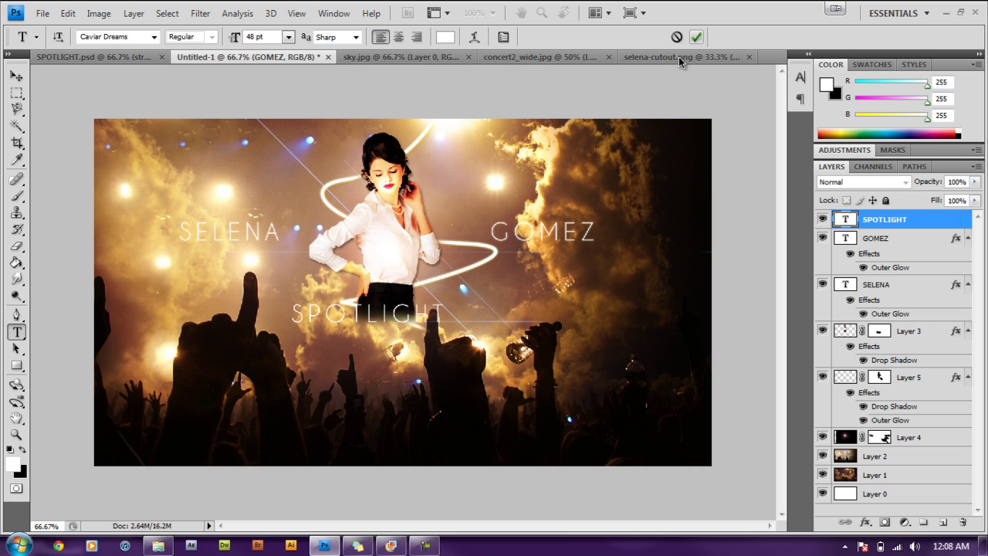
pyautogui.click(17, 75)
pyautogui.moveTo(400, 321); pyautogui.dragTo(418, 340)
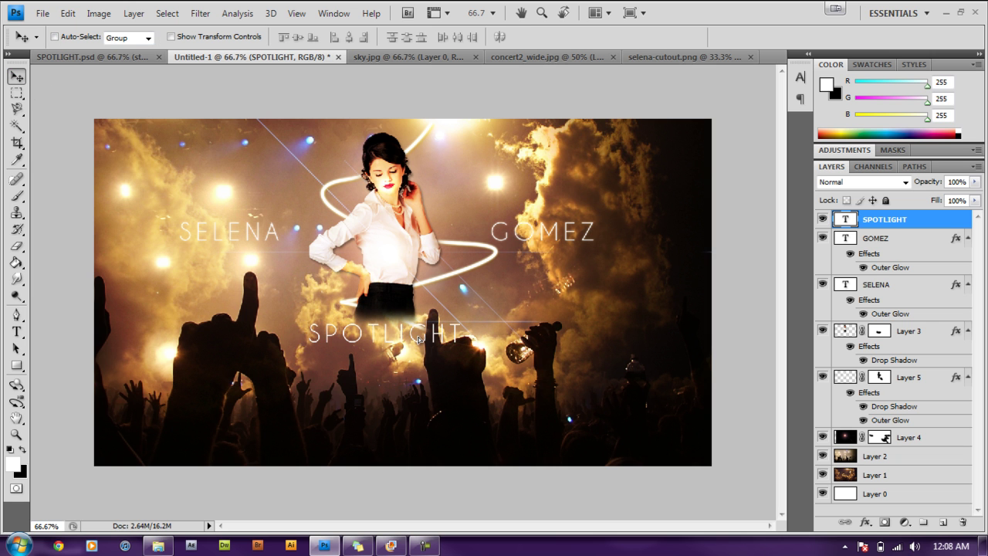
# Enlarge the SPOTLIGHT text to 72 pt and recentre it beneath the singer.
pyautogui.doubleClick(847, 220)
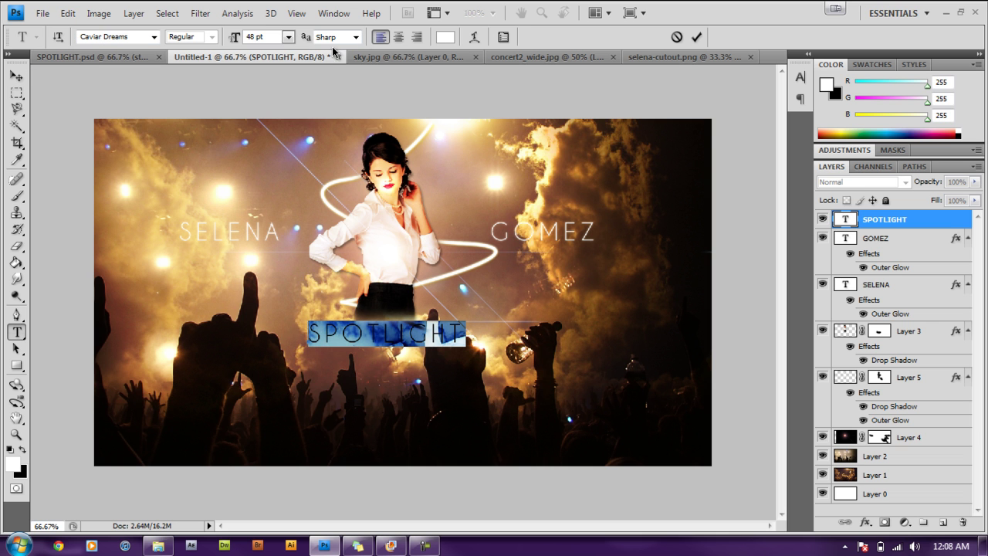
pyautogui.click(288, 36)
pyautogui.click(290, 282)
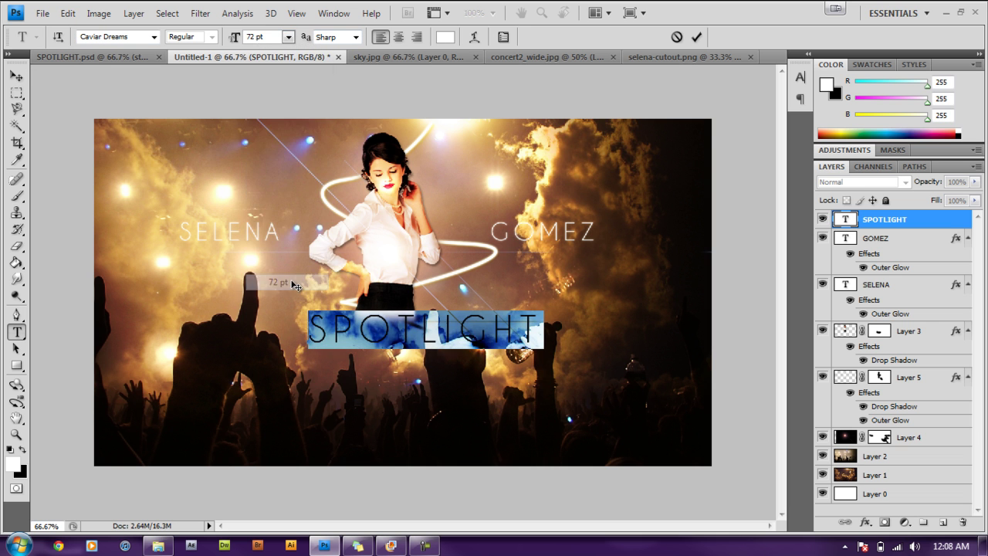
pyautogui.click(696, 37)
pyautogui.press('v')
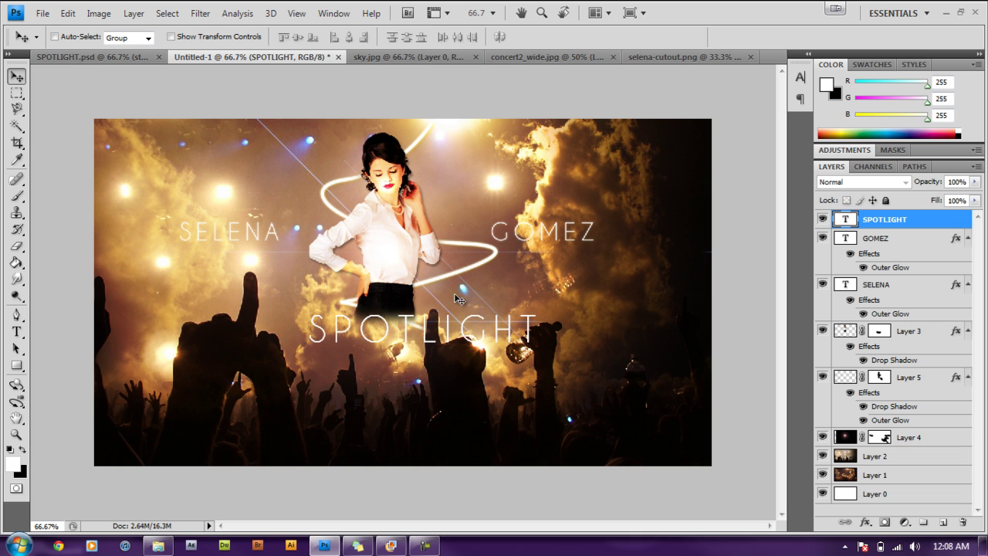
pyautogui.moveTo(430, 335); pyautogui.dragTo(399, 338)
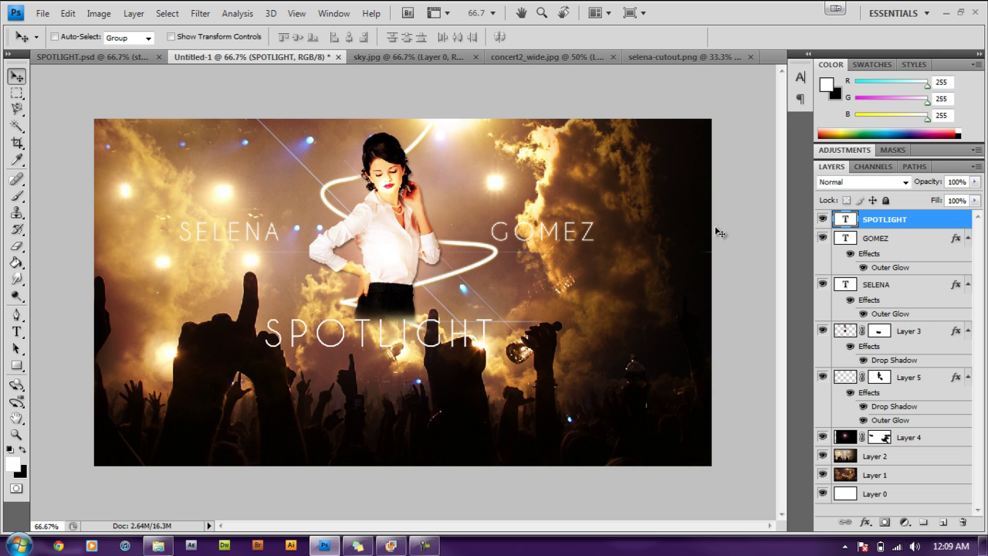
# Give the SPOTLIGHT text layer a Multiply drop shadow with 75% opacity, 5 px distance and 5 px size.
pyautogui.rightClick(899, 222)
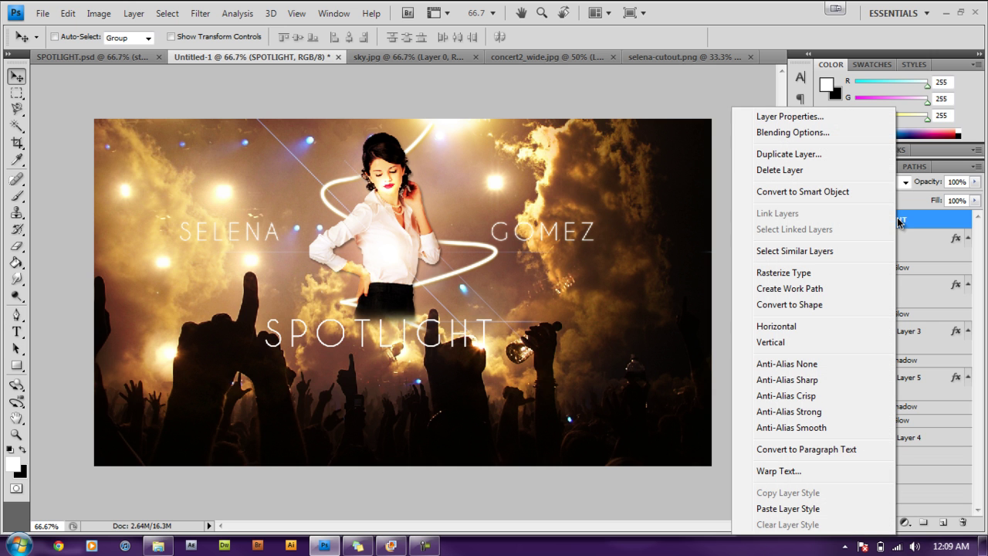
pyautogui.click(815, 134)
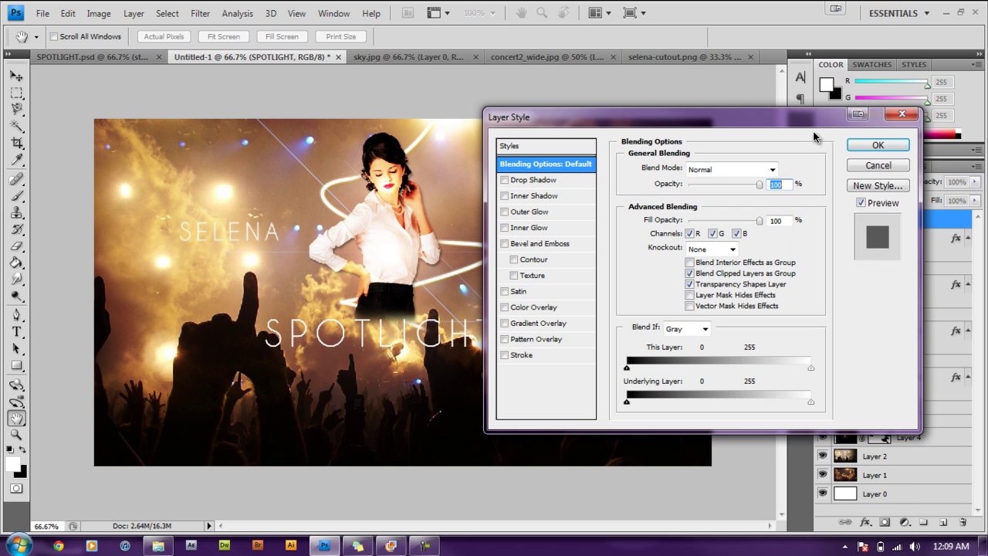
pyautogui.click(504, 180)
pyautogui.click(556, 182)
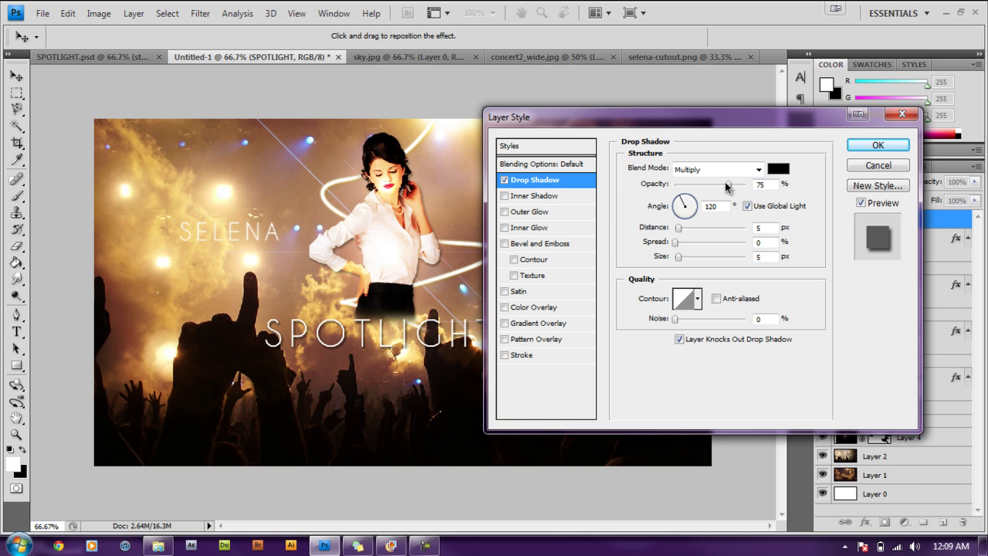
# Add a Screen outer glow in yellow fcfc4b to the SPOTLIGHT text, with 75% opacity and 57 px size.
pyautogui.click(531, 214)
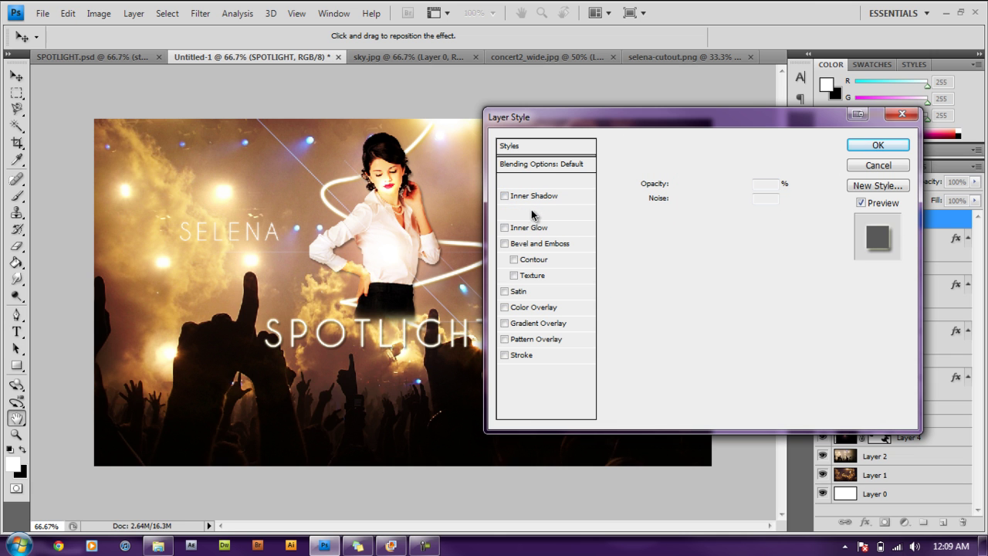
pyautogui.click(662, 220)
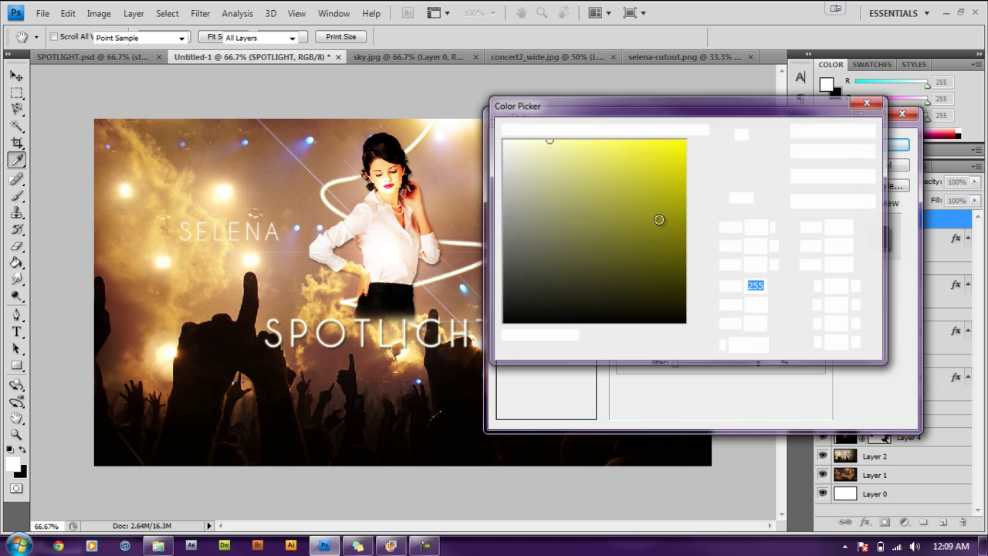
pyautogui.moveTo(637, 146); pyautogui.dragTo(631, 140)
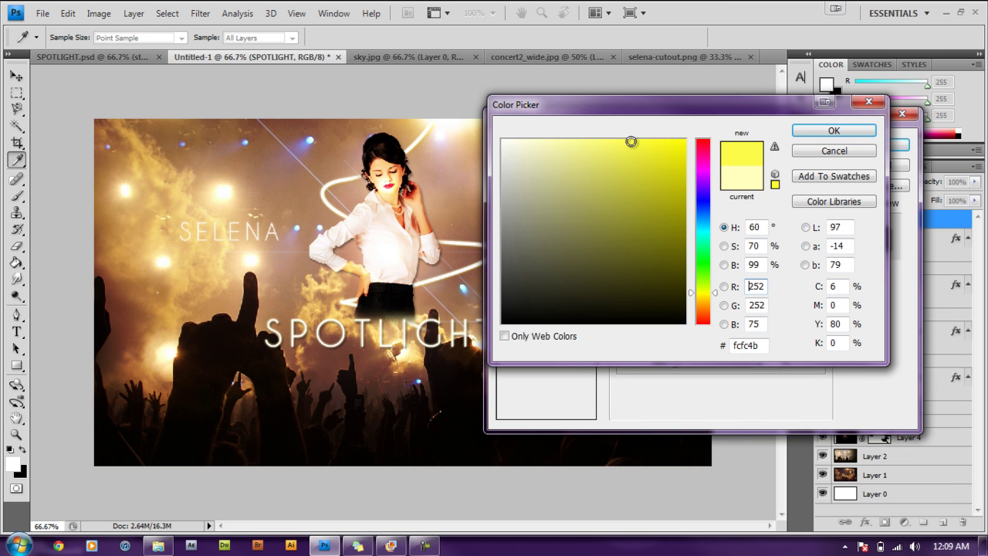
pyautogui.click(815, 132)
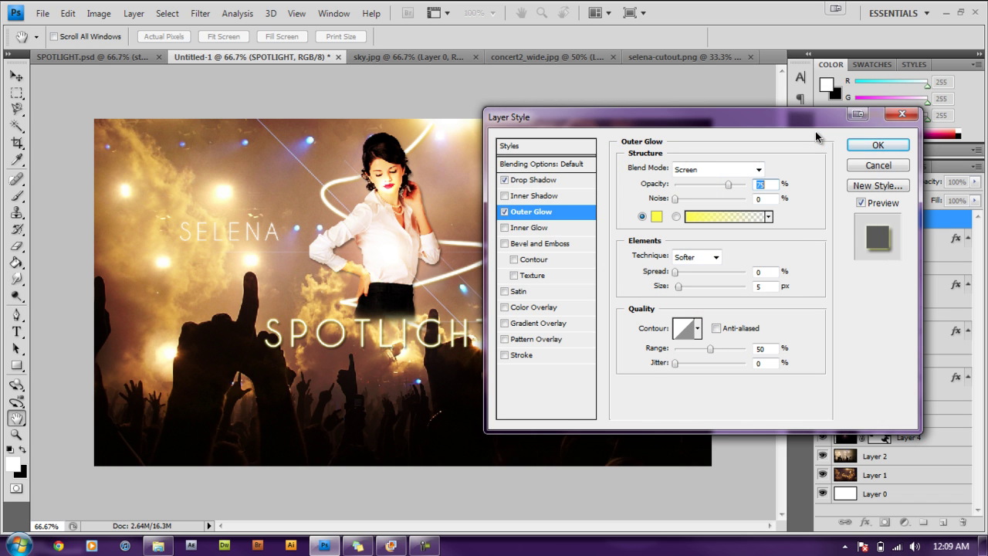
pyautogui.moveTo(679, 286)
pyautogui.mouseDown()
pyautogui.moveTo(705, 290)
pyautogui.moveTo(694, 291)
pyautogui.mouseUp()
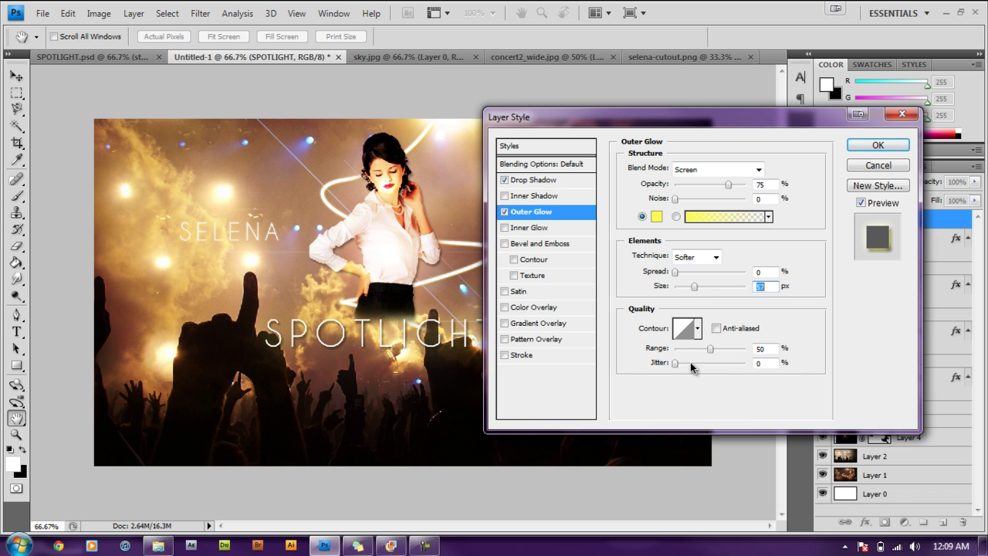
pyautogui.click(870, 153)
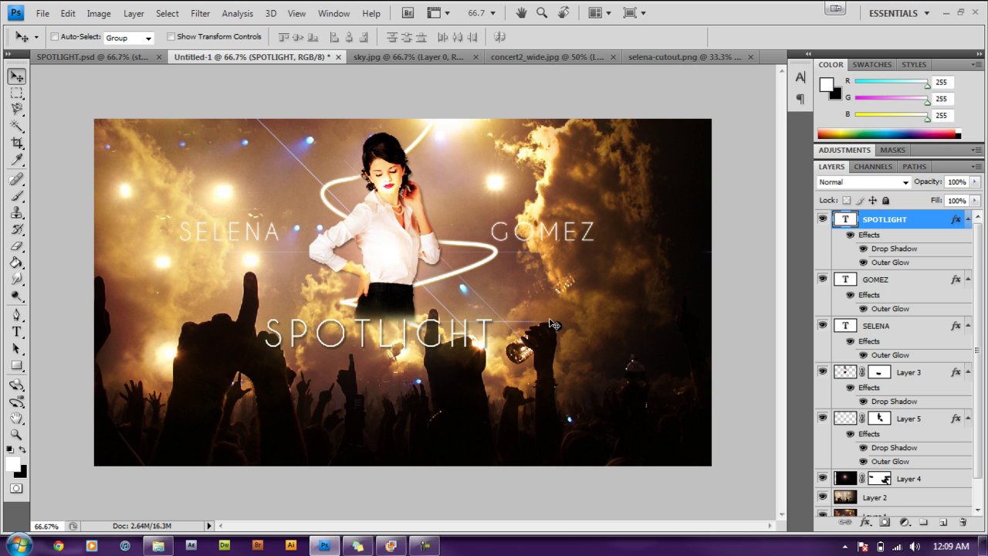
# View the finished SPOTLIGHT.psd for comparison, and minimize Photoshop and the project folder window.
pyautogui.click(112, 57)
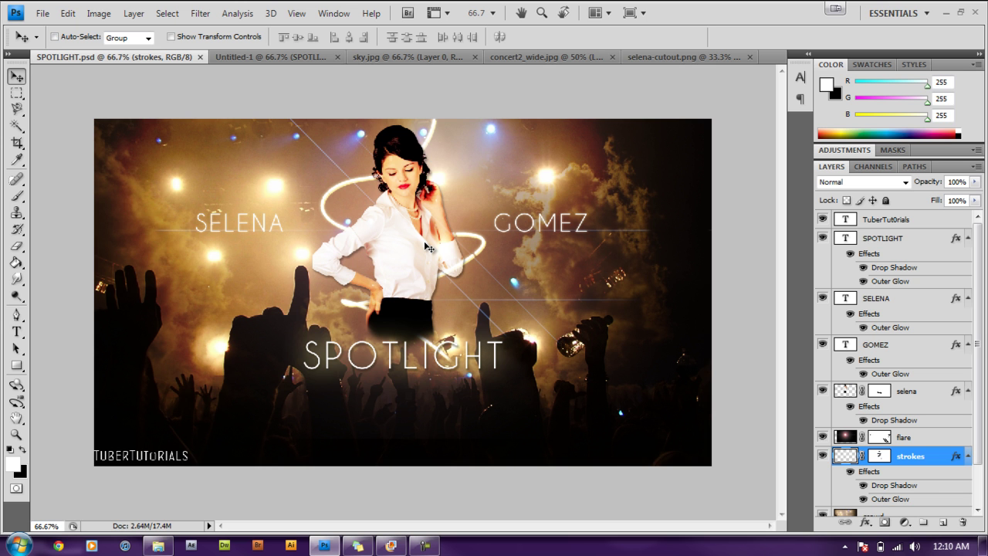
pyautogui.click(946, 15)
pyautogui.click(730, 48)
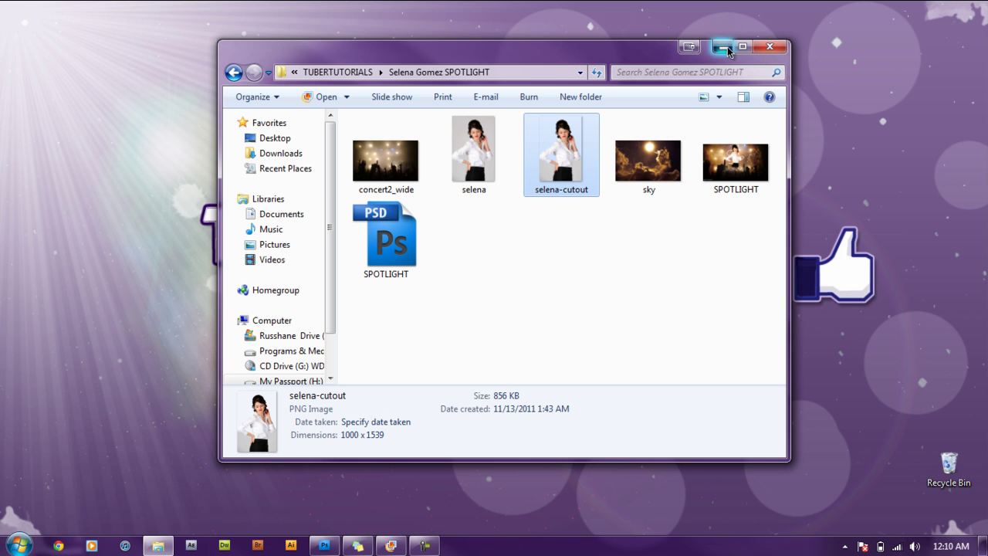